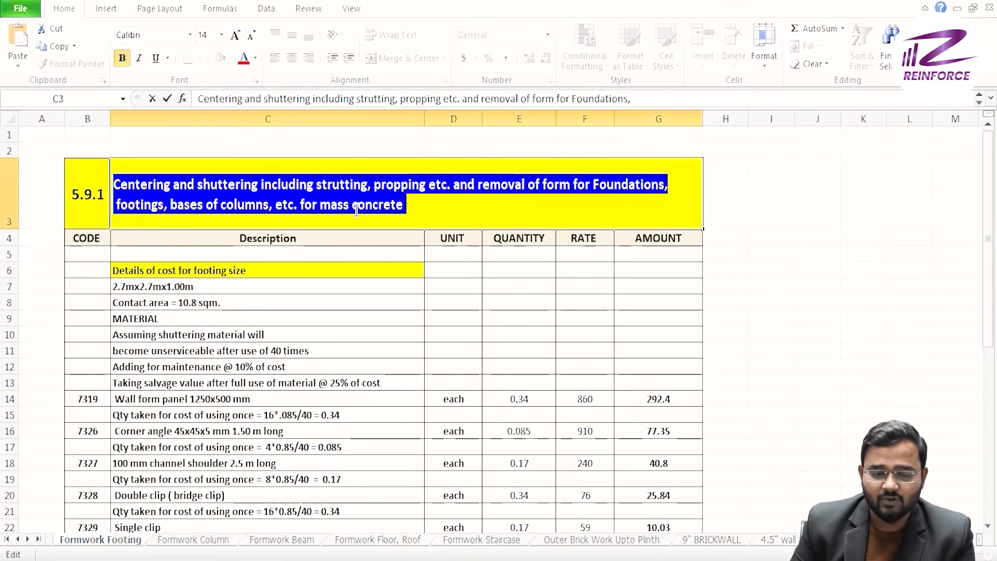
Examine the 5.9.1 centering and shuttering item description, the cost details heading and the footing size in row 7
left_click(444, 225)
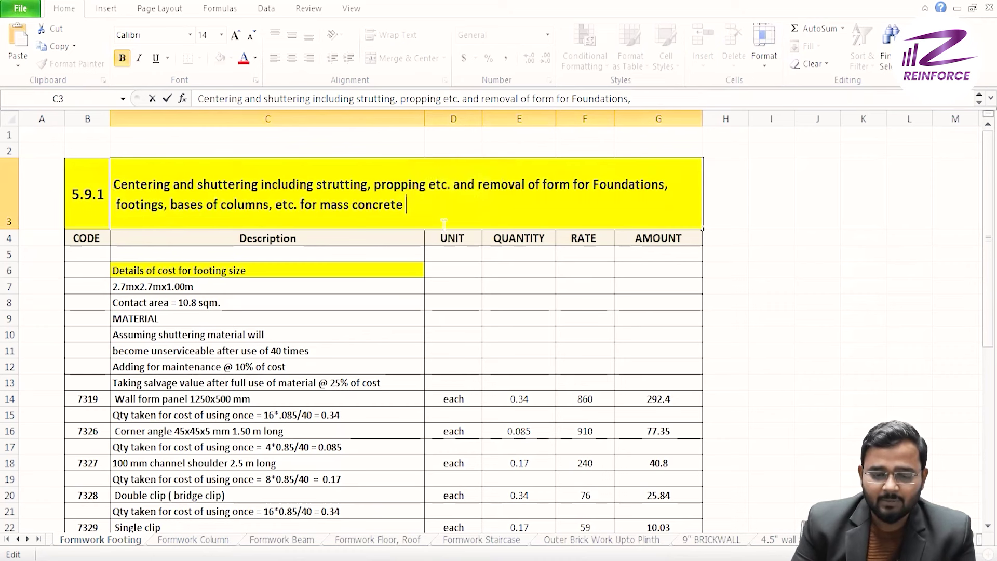
left_click(372, 291)
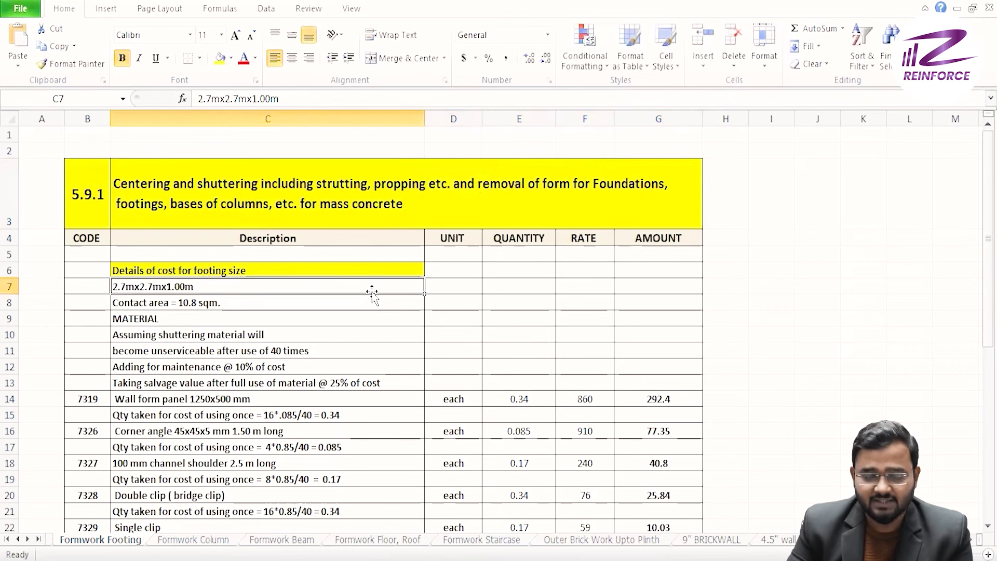
scroll(372, 291, "down", 1)
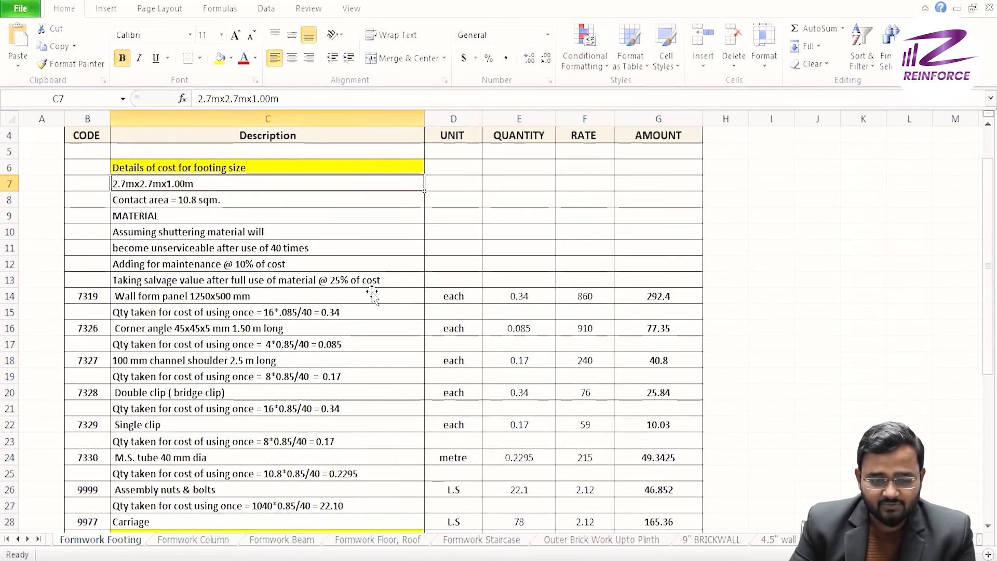
scroll(128, 201, "up", 1, "ctrl")
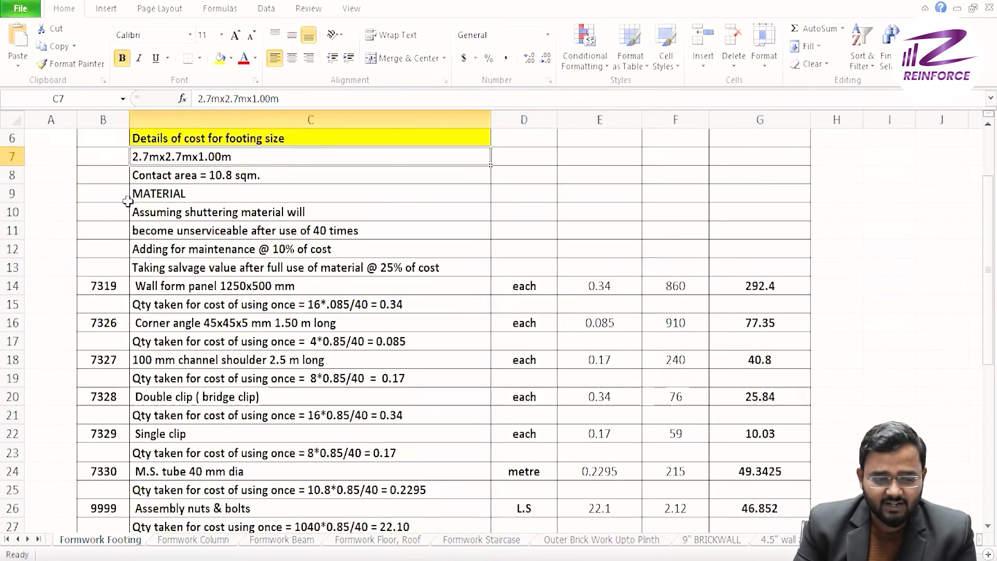
scroll(128, 202, "up", 2)
double_click(150, 315)
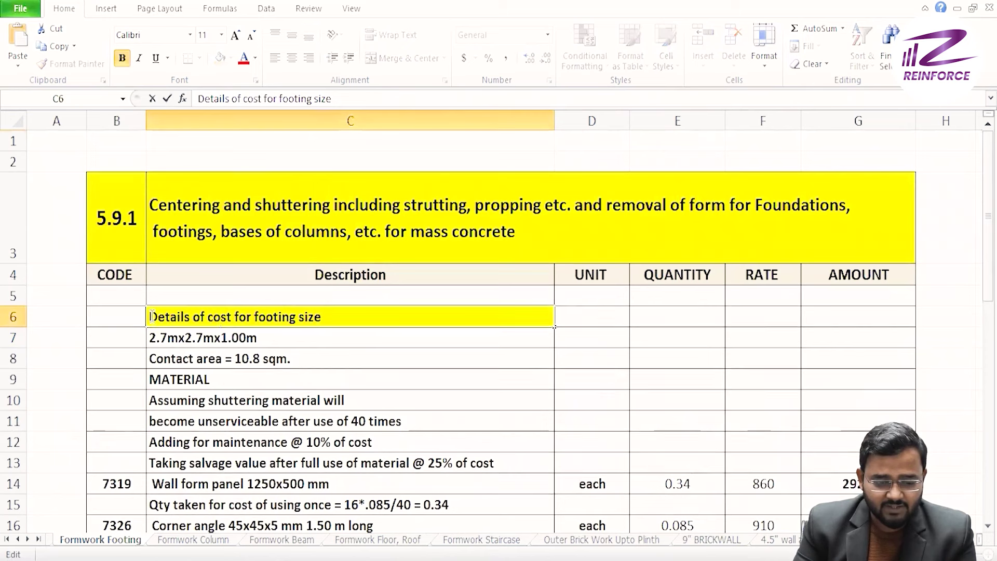
left_click_drag(151, 316, 327, 319)
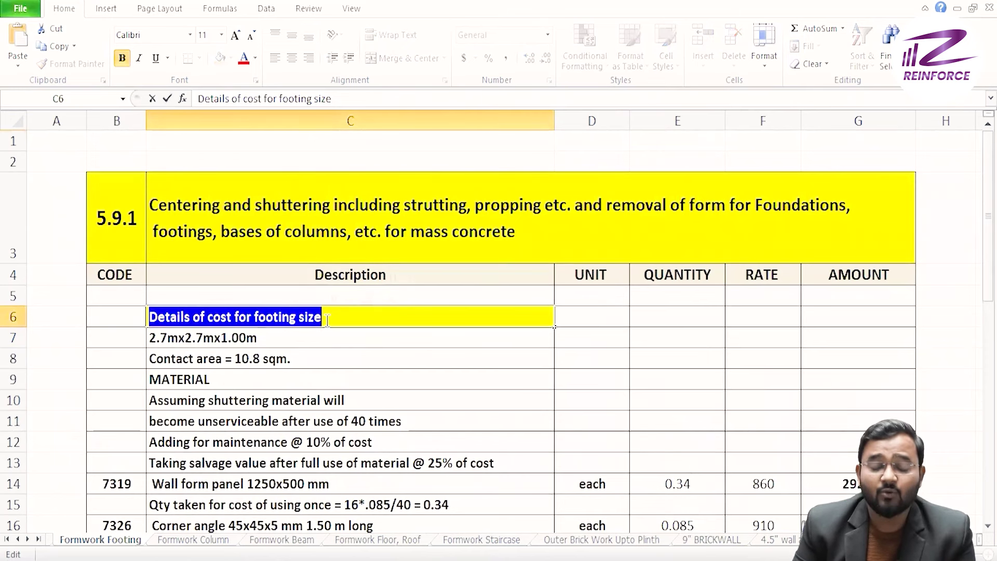
left_click(263, 341)
double_click(264, 341)
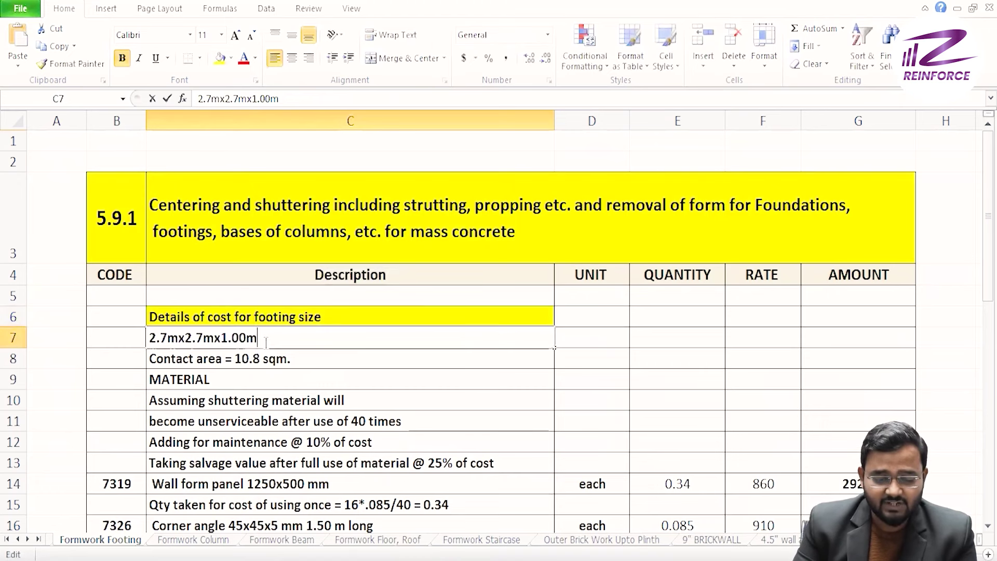
left_click_drag(151, 337, 266, 341)
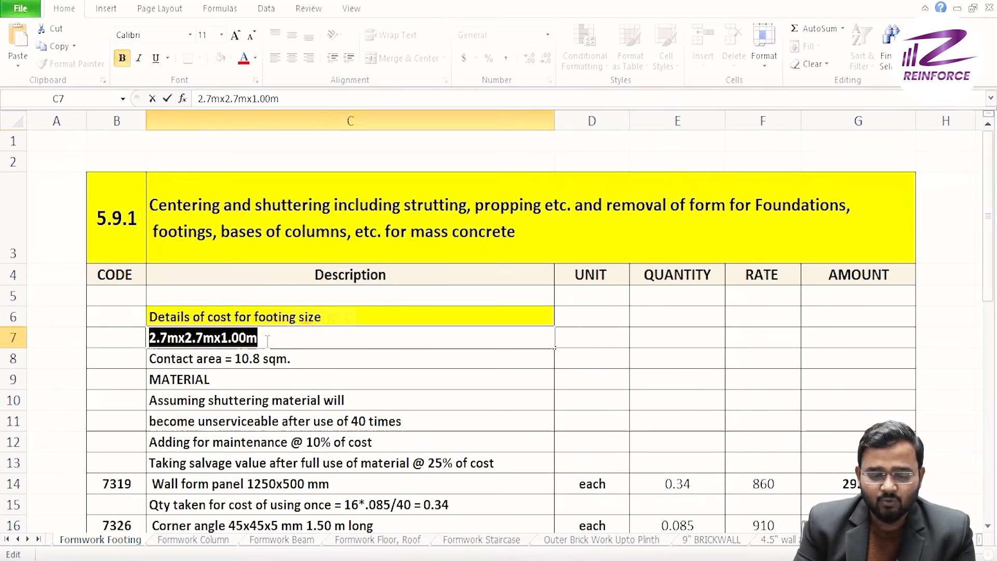
Review the contact area in row 8 and the shuttering material reuse and maintenance assumptions in rows 9 to 12
left_click(247, 359)
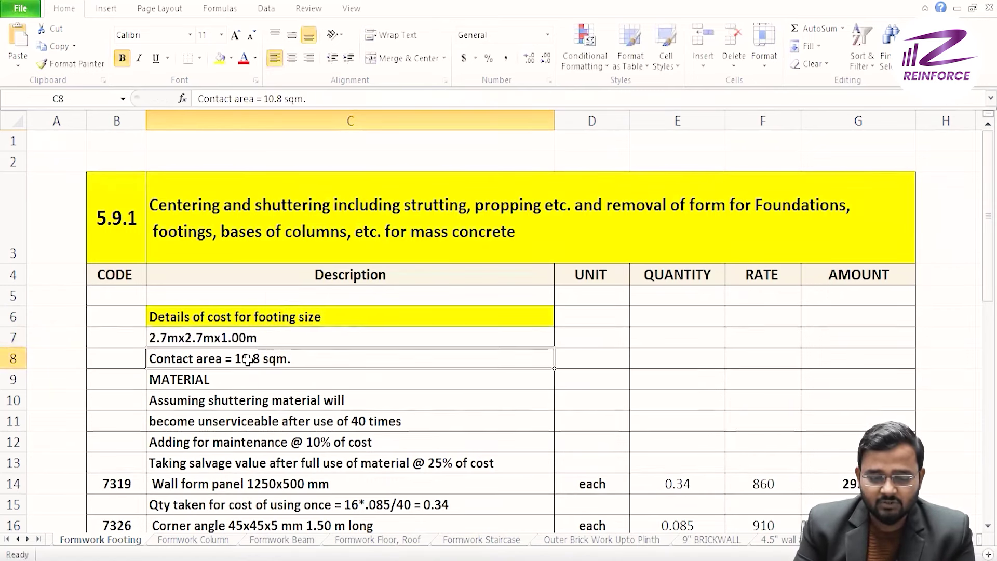
double_click(247, 359)
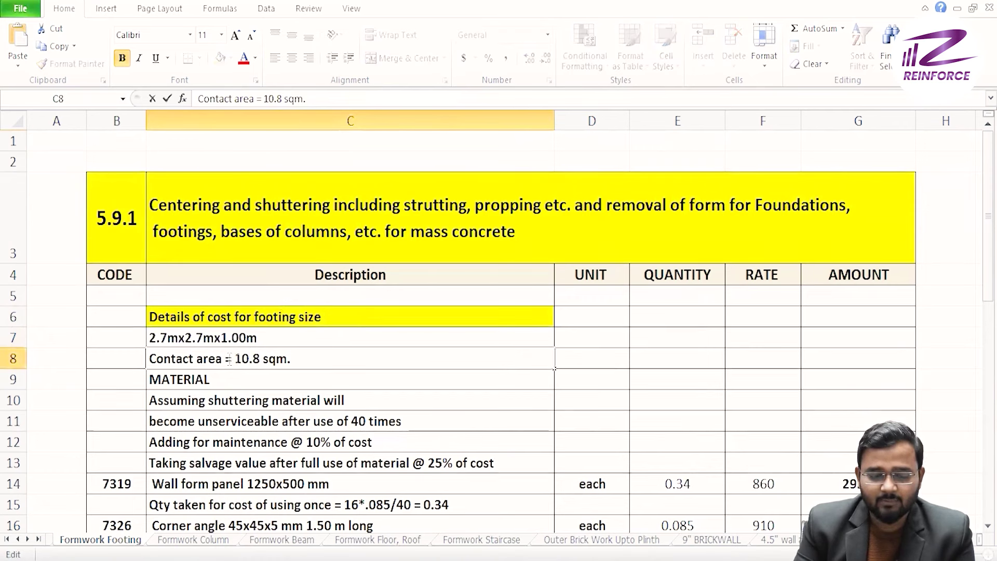
left_click_drag(229, 360, 302, 365)
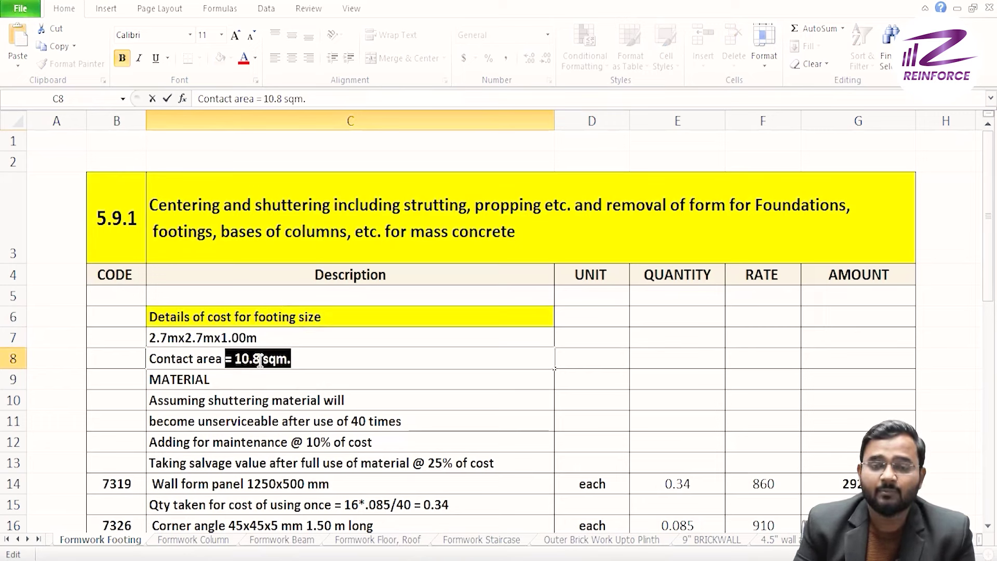
key("Return")
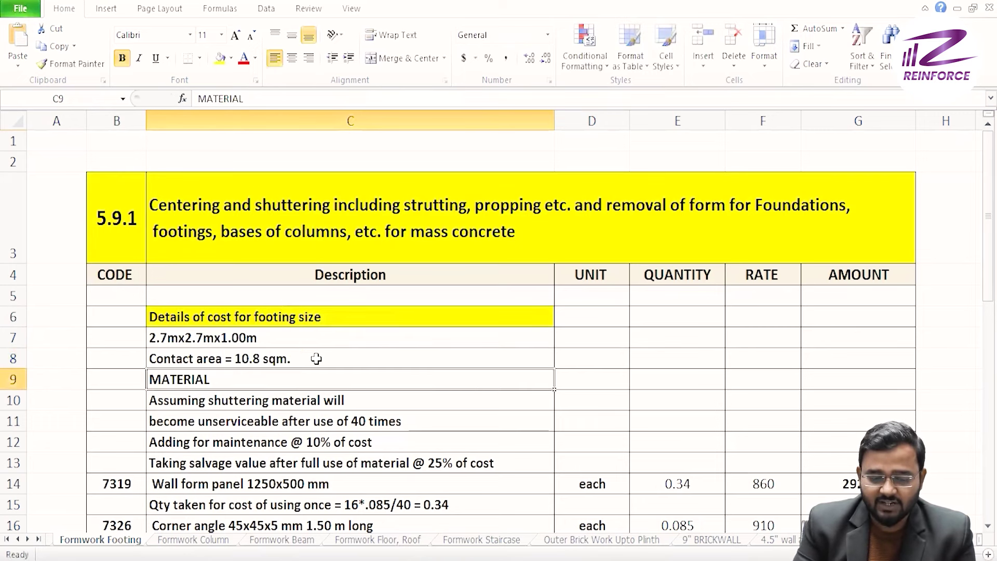
left_click(288, 359)
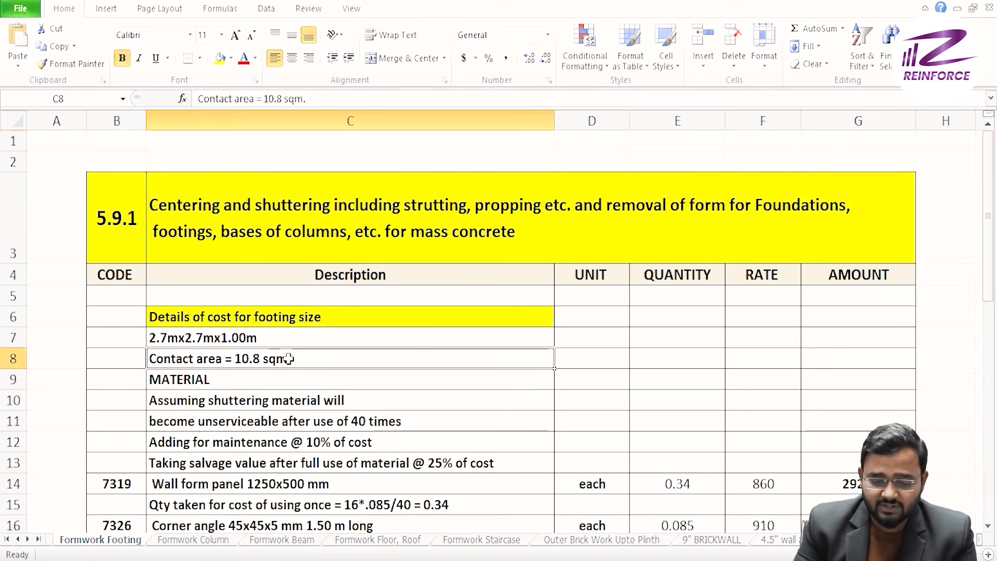
scroll(280, 376, "down", 2)
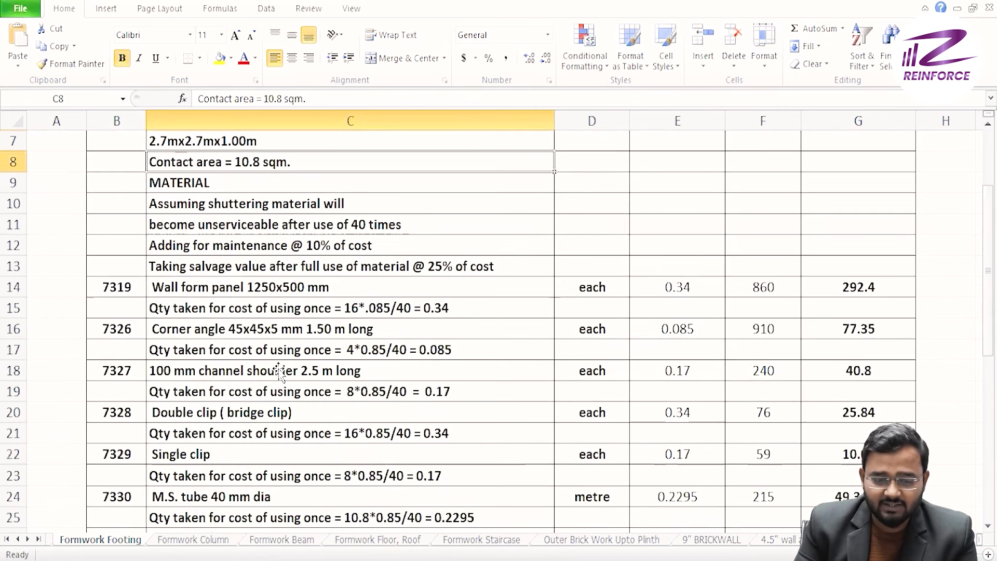
left_click(255, 188)
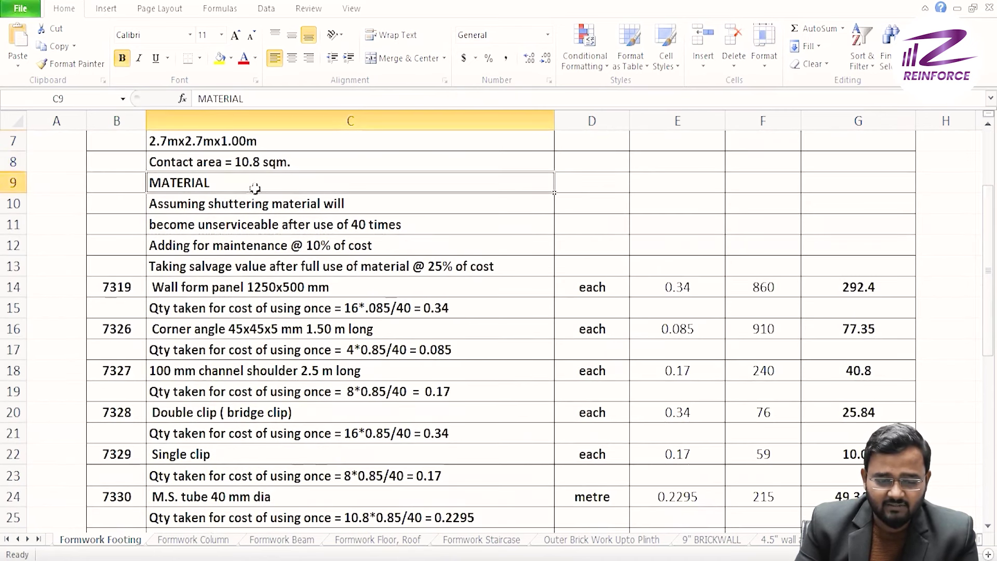
left_click(243, 204)
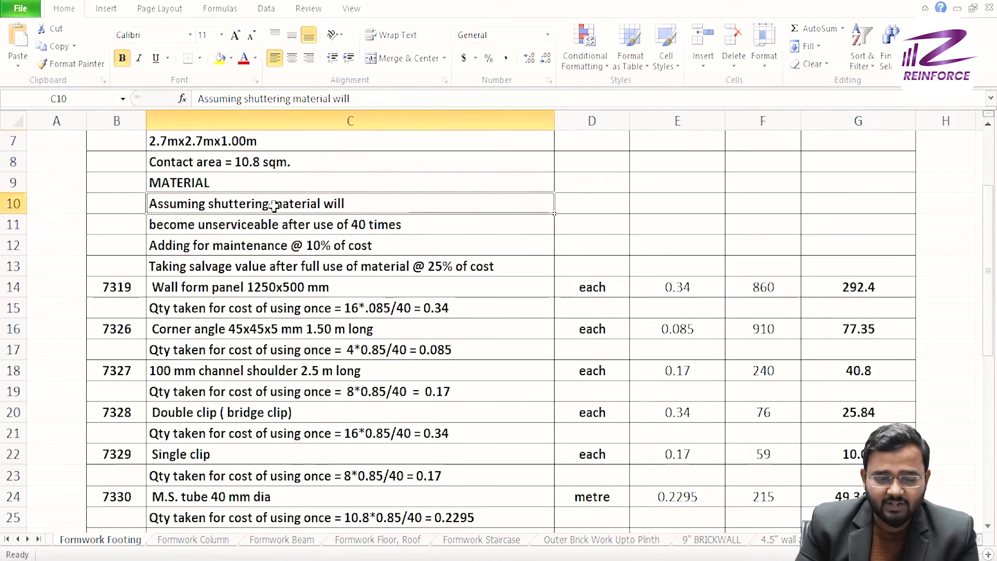
left_click_drag(275, 205, 274, 248)
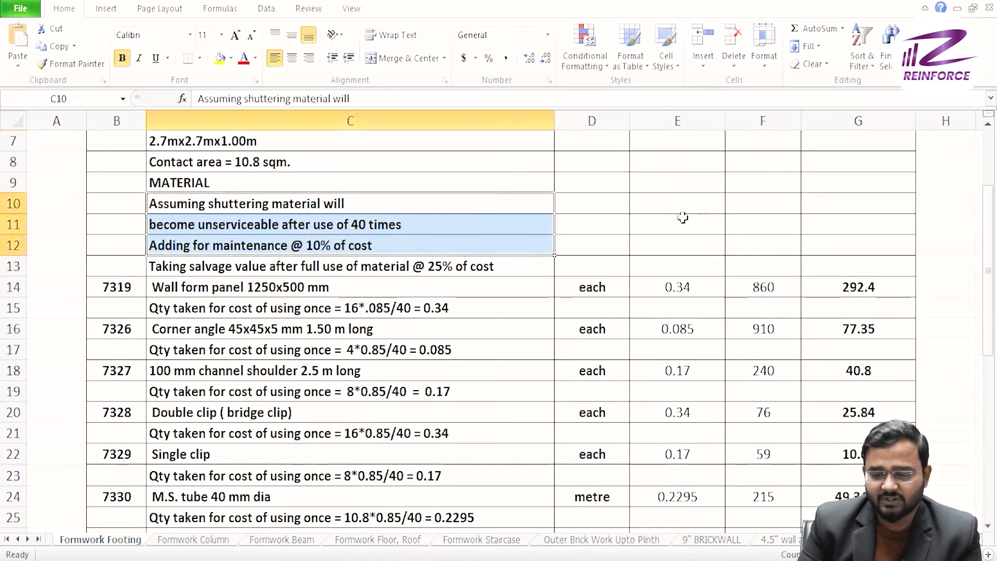
Add an on-screen text note over the empty cells beside the footing details, with the first line "corner angle = 100rs"
left_click_drag(686, 143, 941, 171)
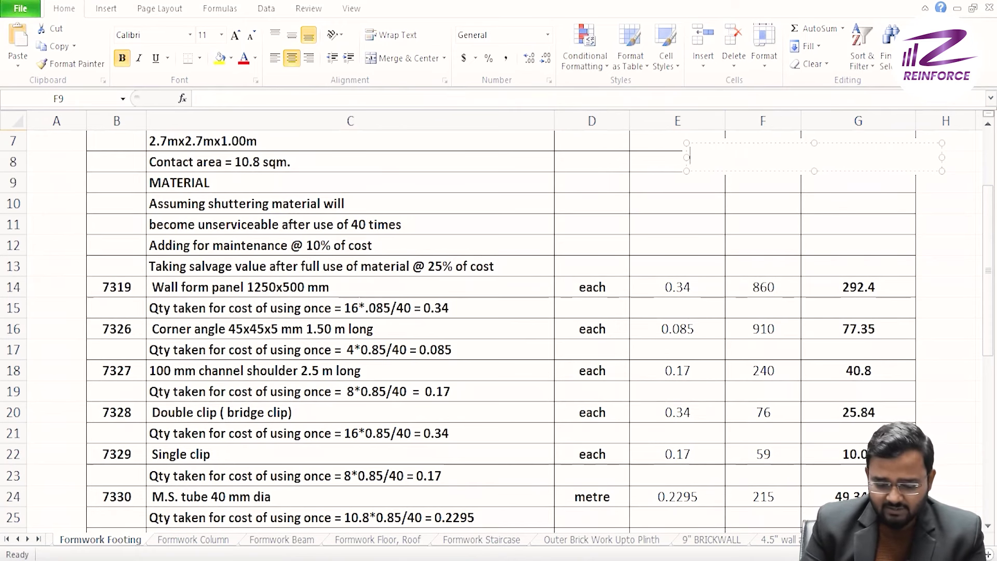
type("corn")
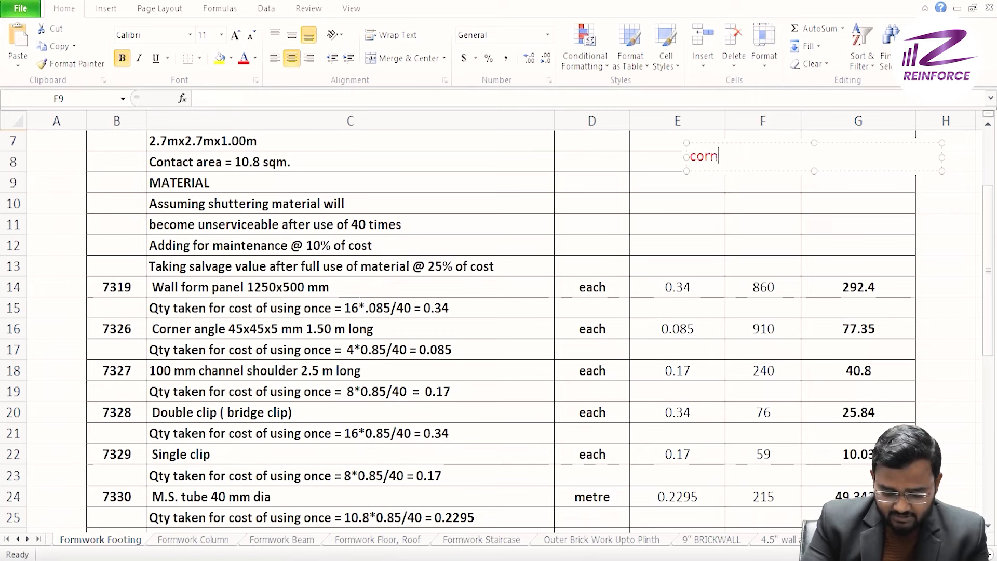
type("er angle = 100")
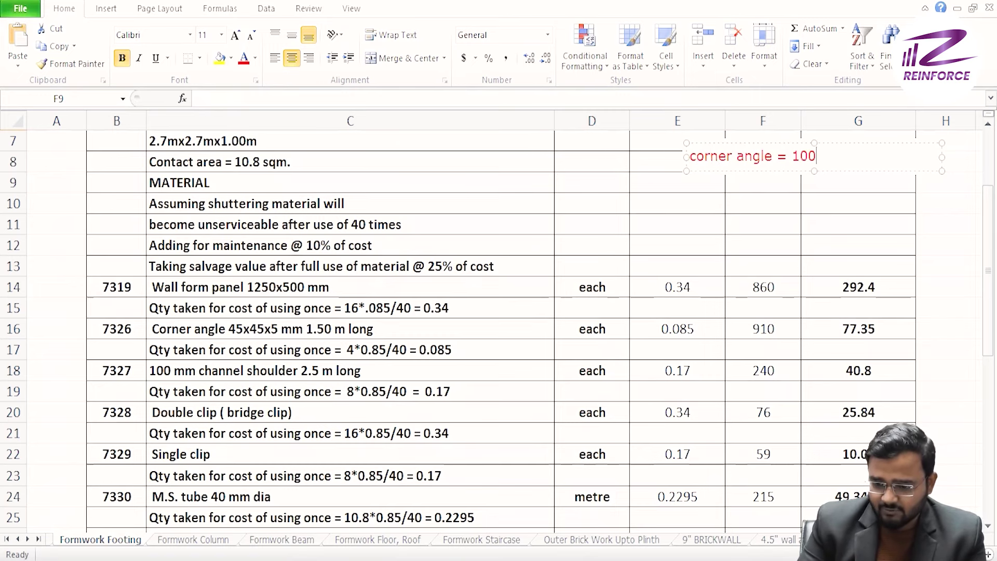
type("rs")
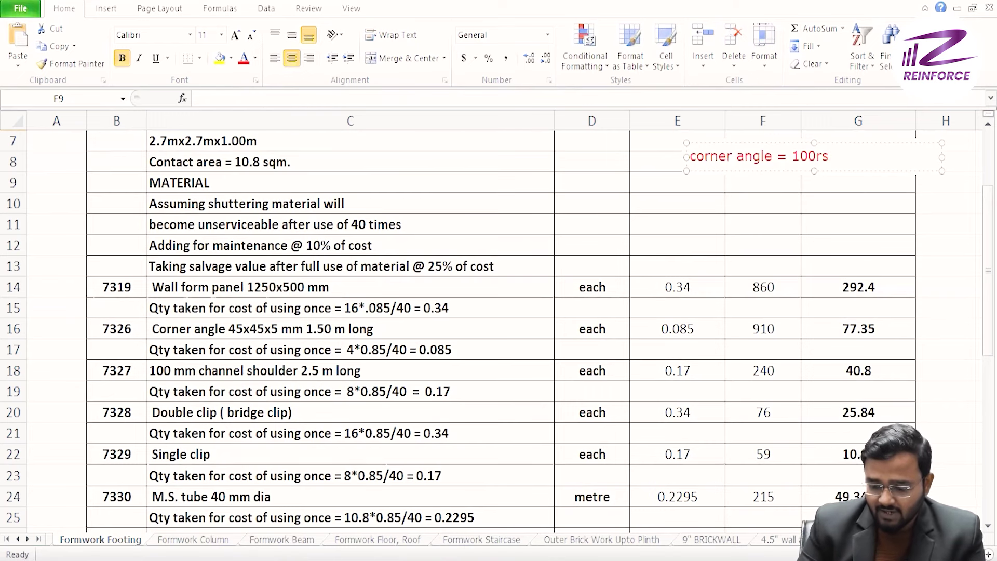
key("Return")
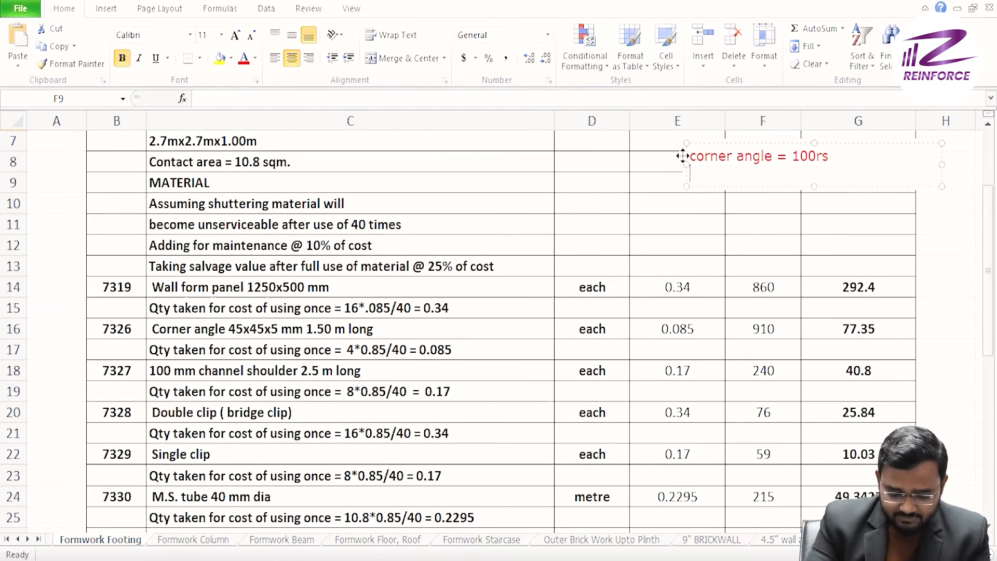
Add a second line to the note reading "can use 40 times = 100rs full"
type("can use 40 times  =")
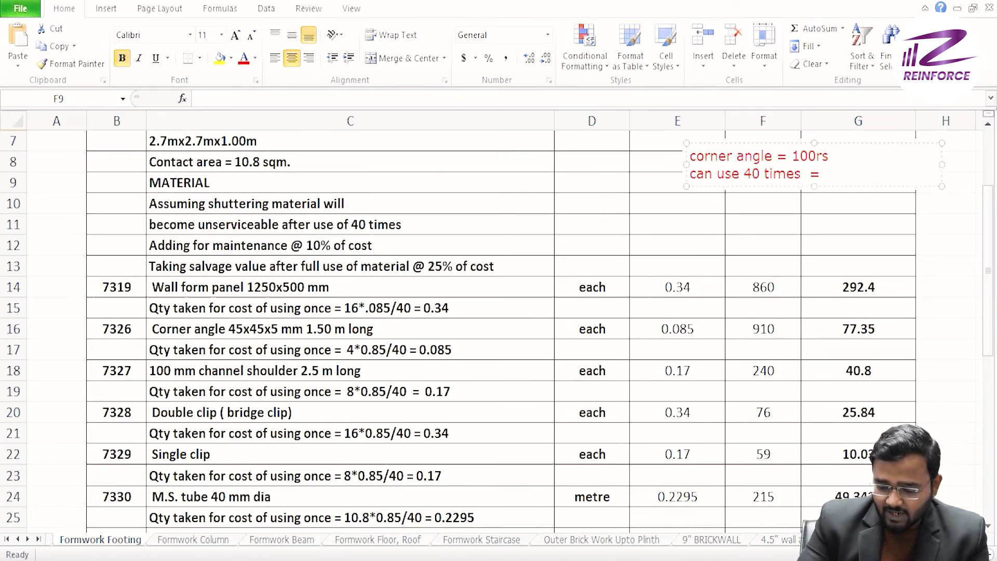
type("100")
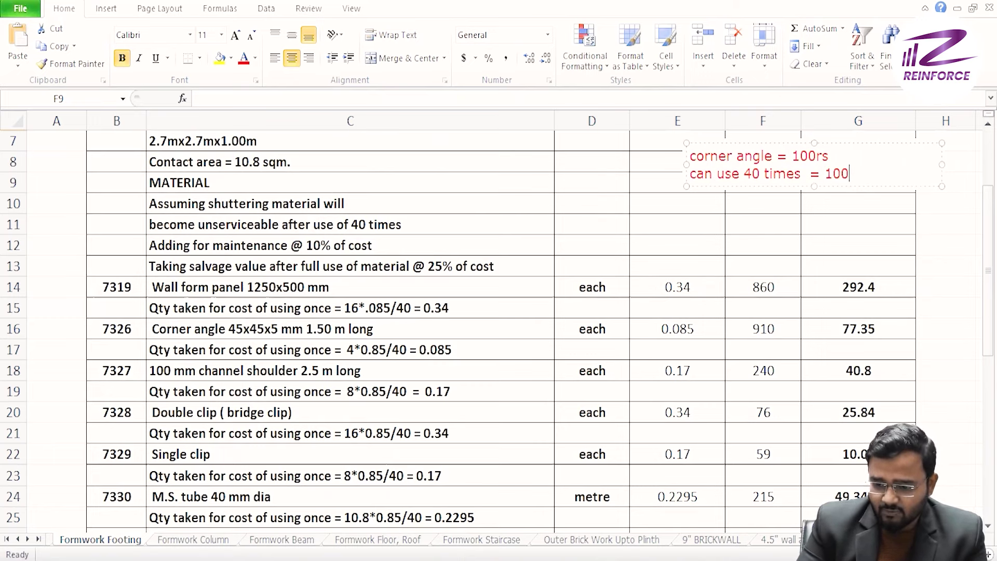
type("rs full")
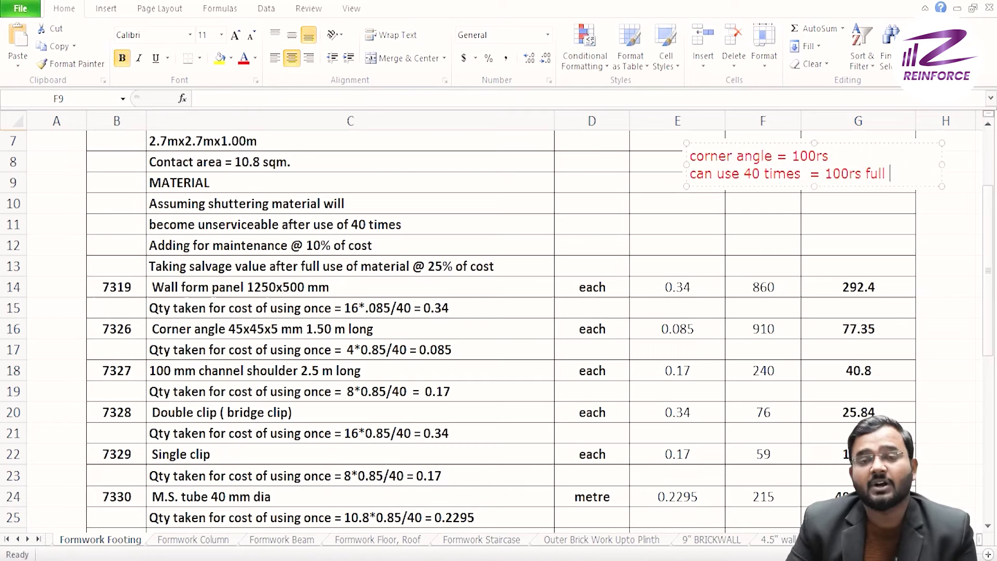
key("Return")
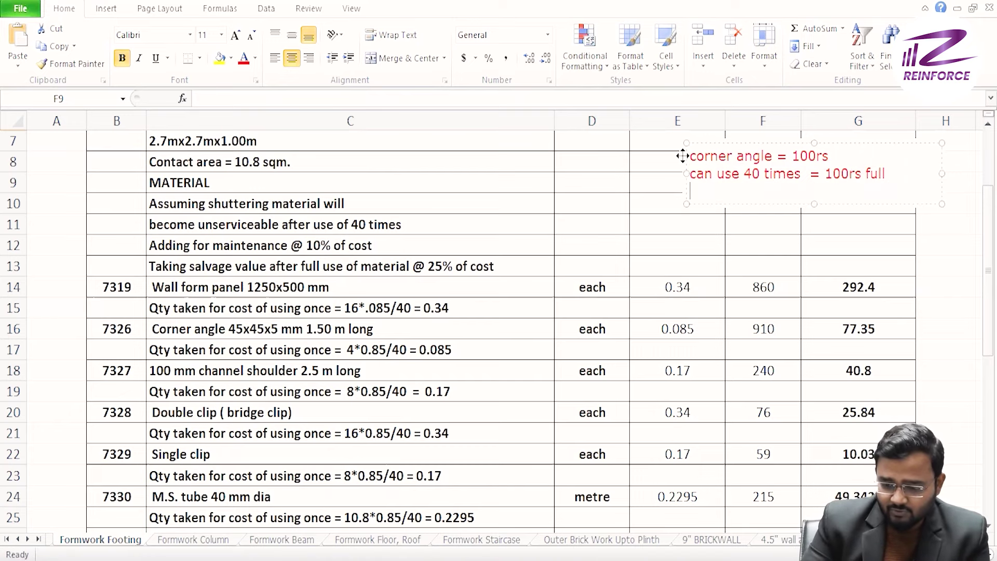
Add the note line "if we r using 1 time = 100/40 = 2.5 rs" and widen the text box to fit it on one line
type("if ")
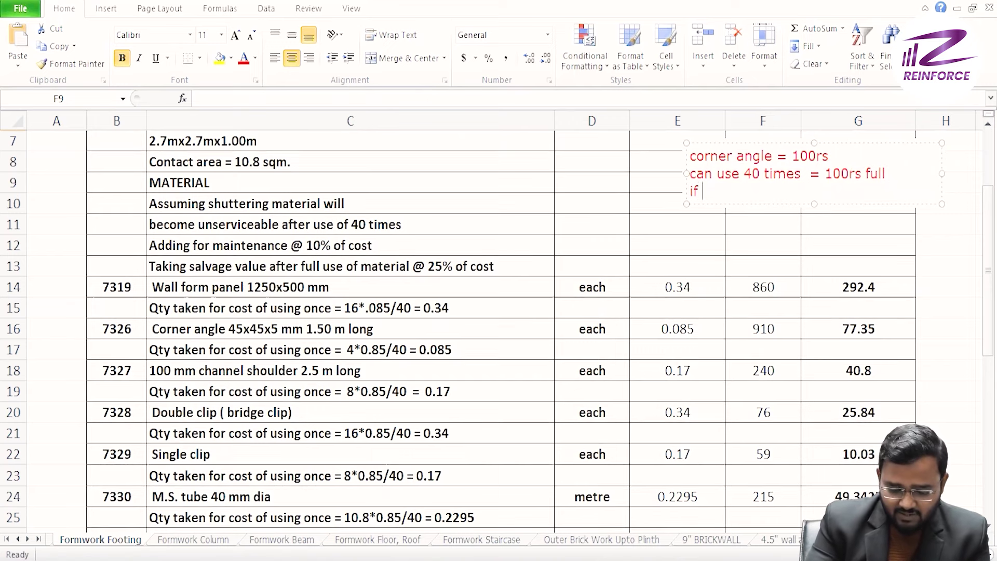
type("we r useing 1 time")
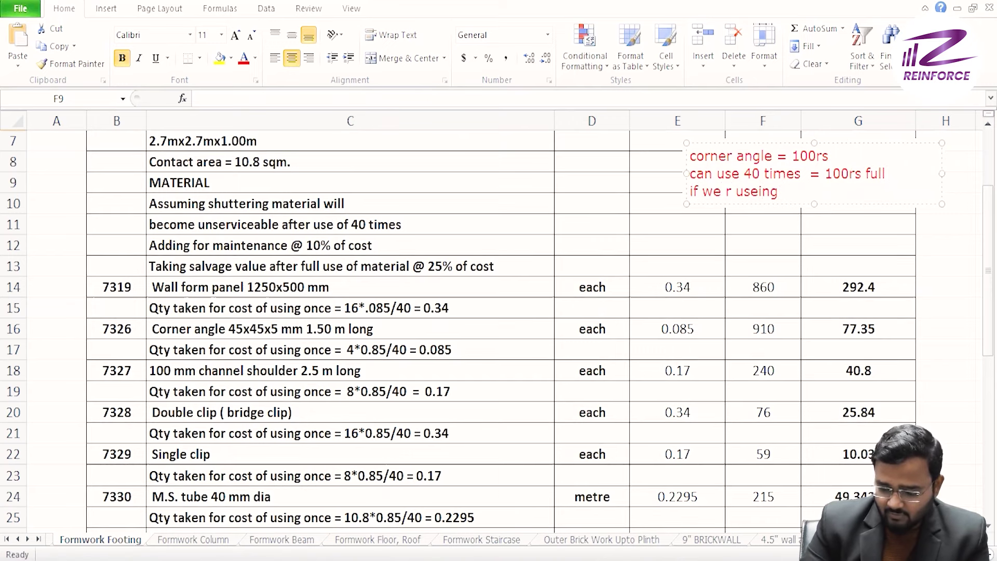
left_click(750, 188)
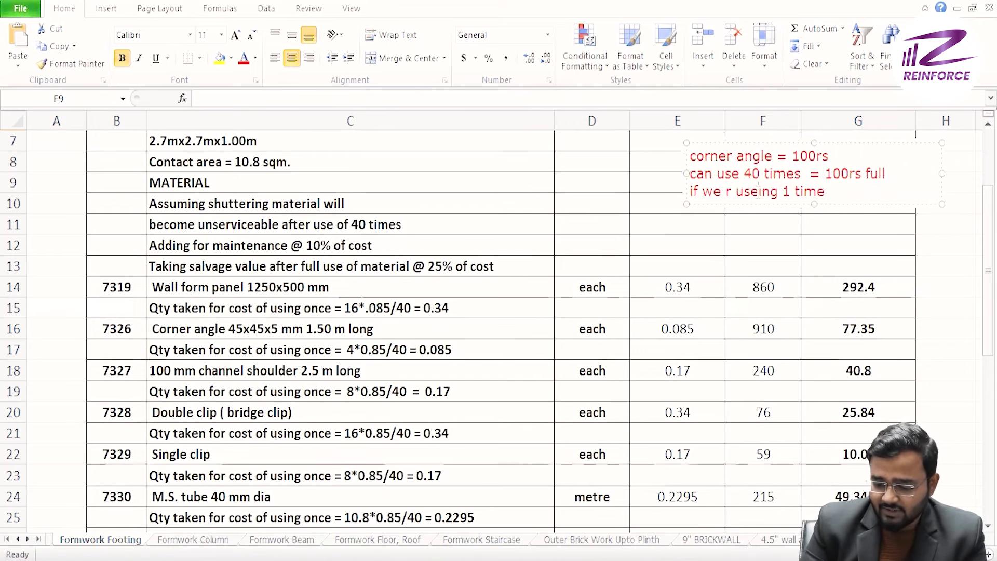
key("BackSpace")
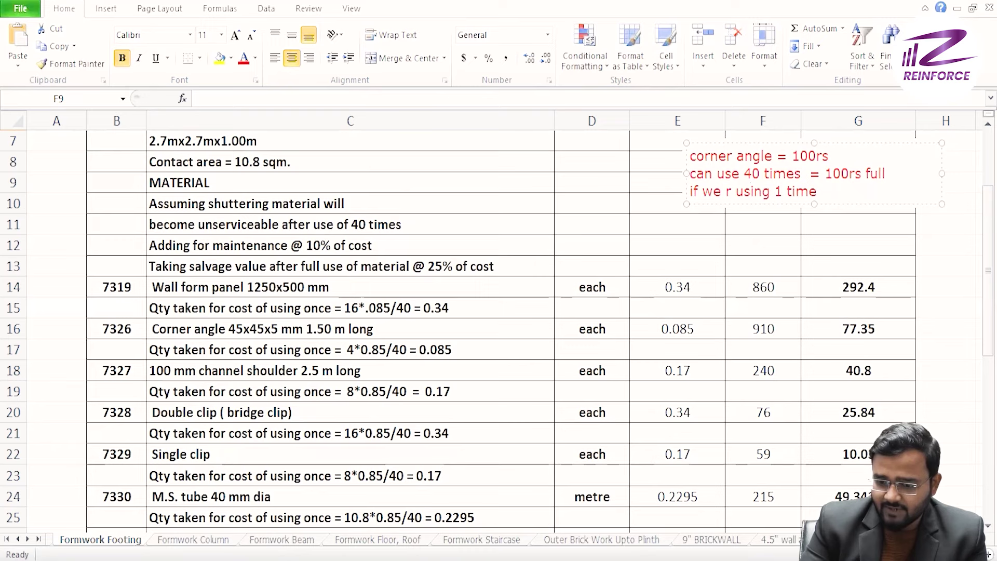
left_click(833, 196)
type("= ")
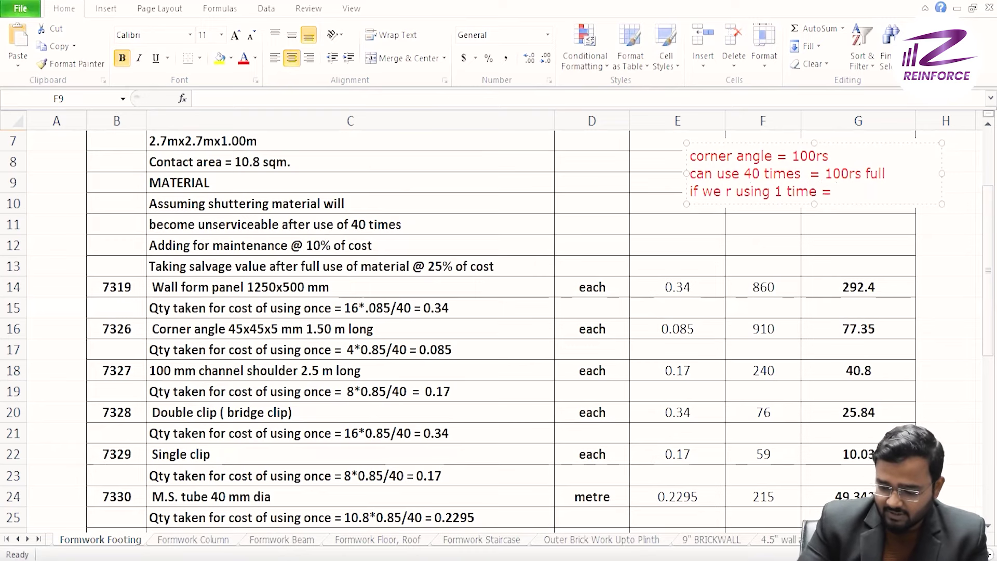
type("100/40")
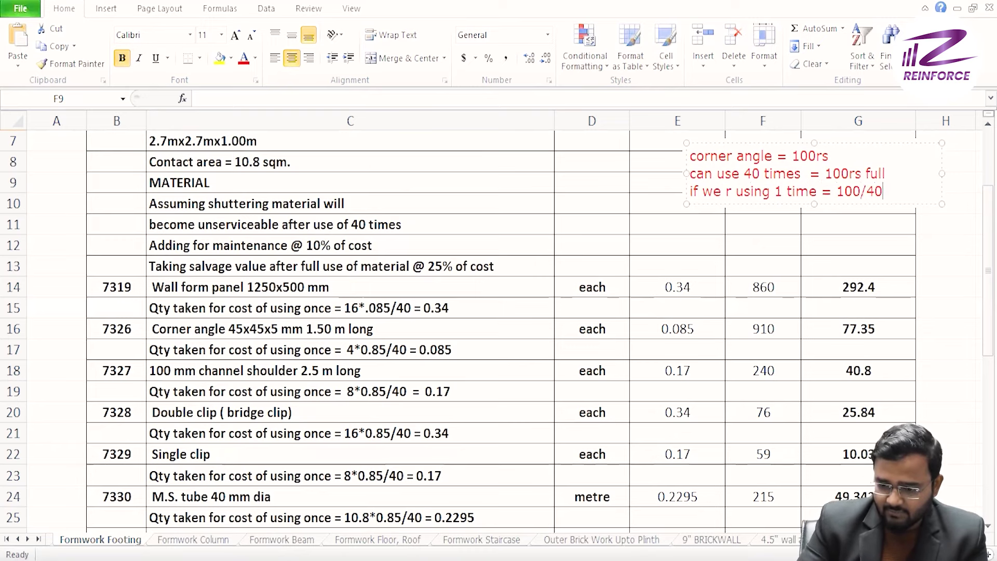
type(" = 2.5")
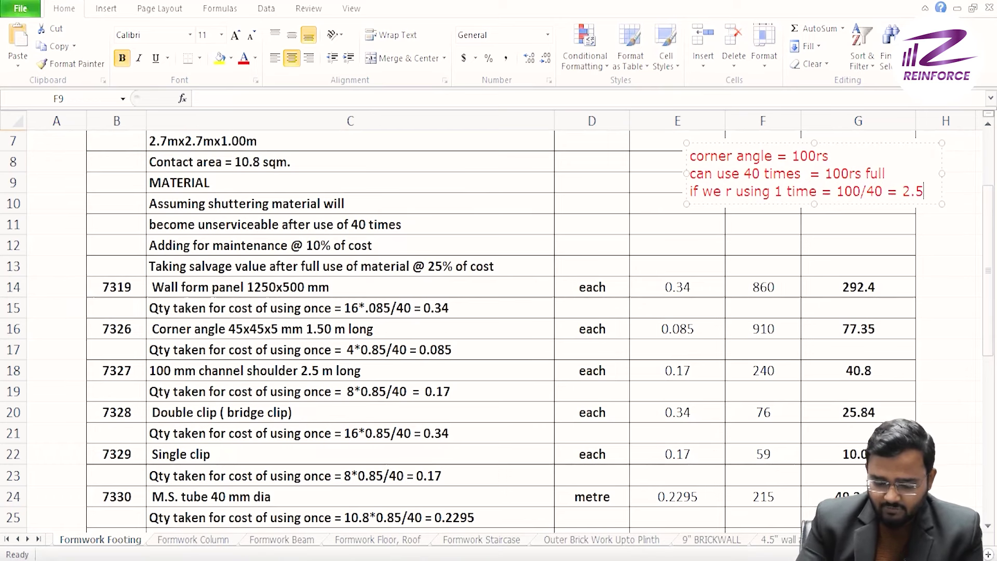
type(" rs")
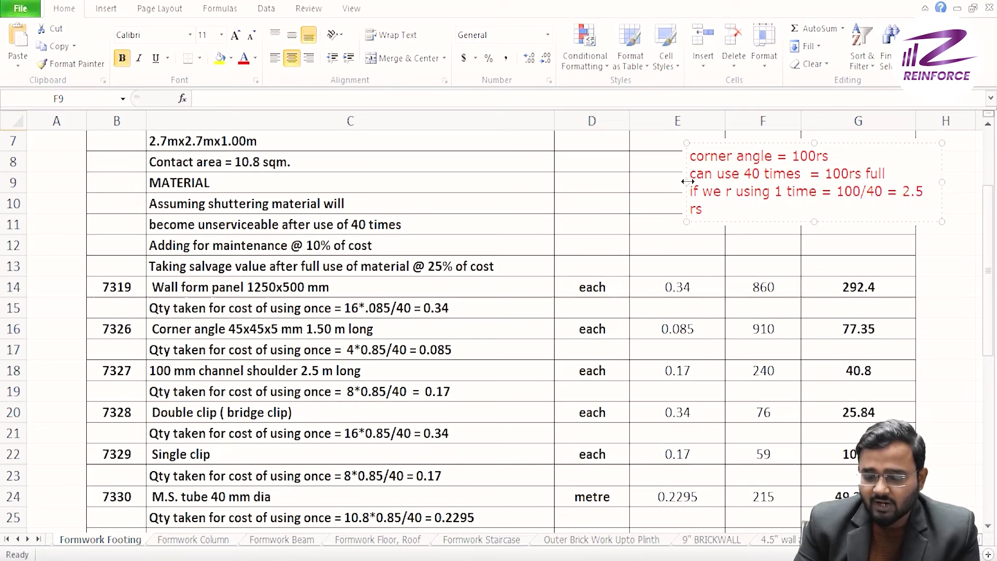
left_click_drag(688, 192, 623, 172)
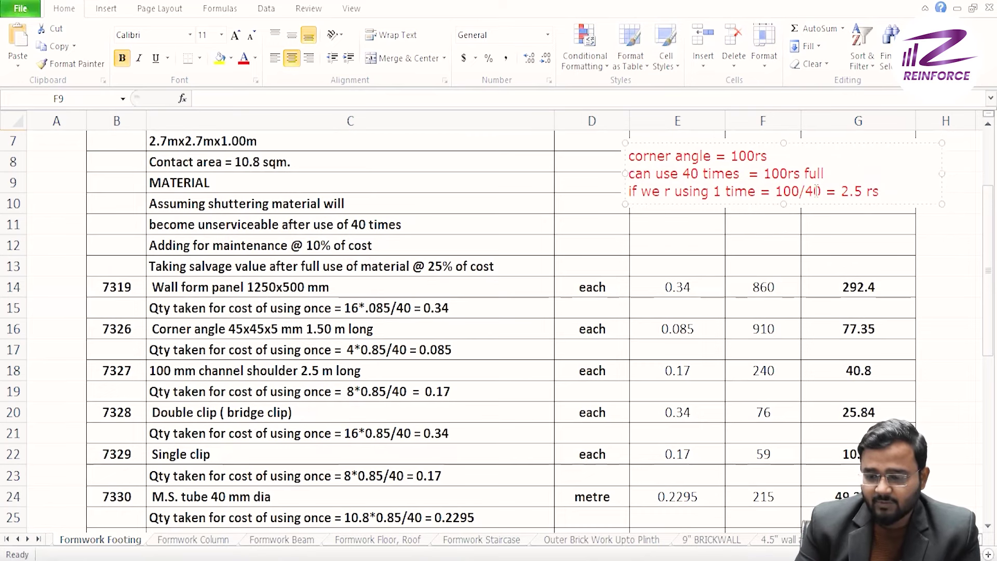
Remove "2.5 rs" from the note's third line and add the line "= 100+10 = 110 (cost + maint)" below it
left_click_drag(841, 191, 885, 191)
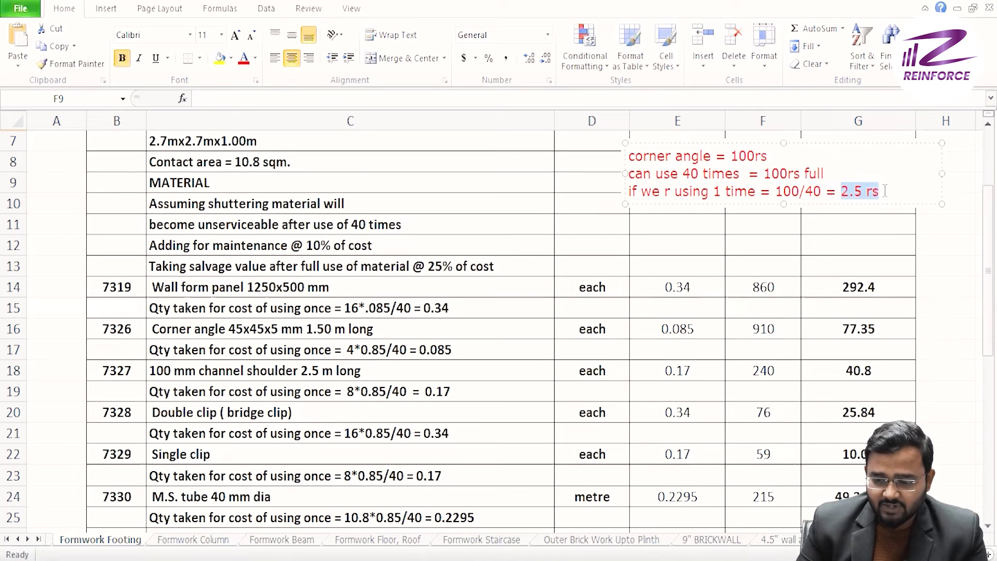
key("BackSpace")
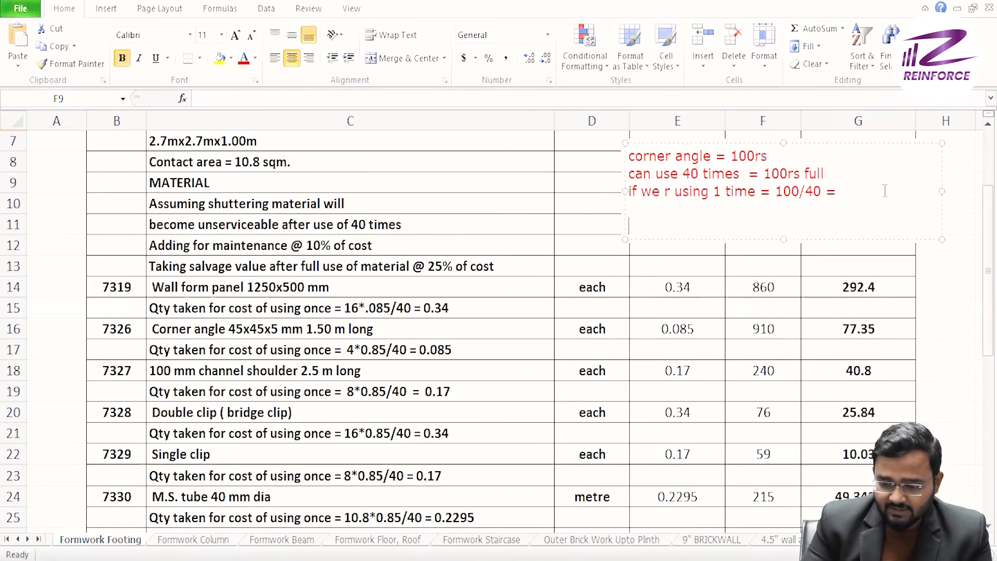
type("= 100")
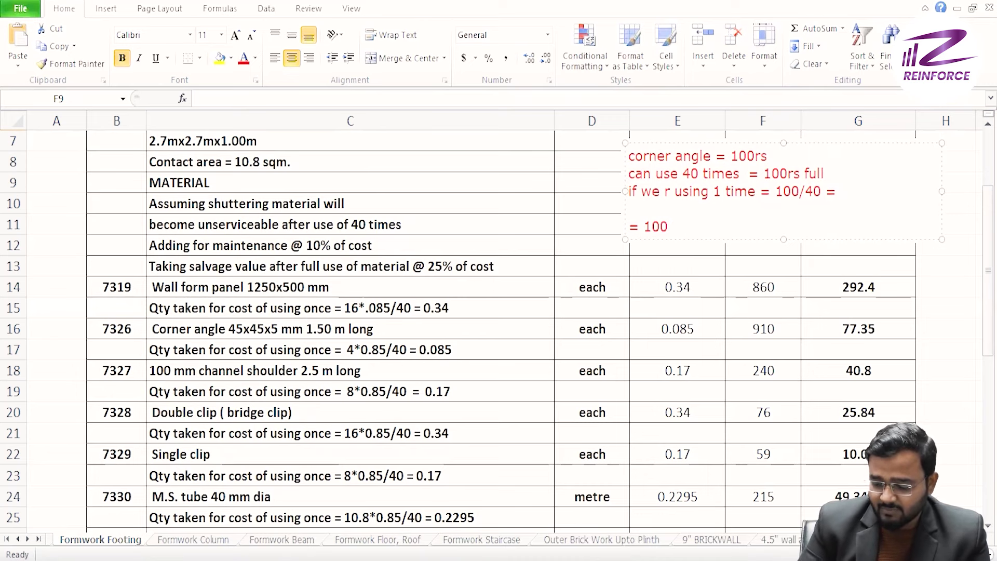
type("+10")
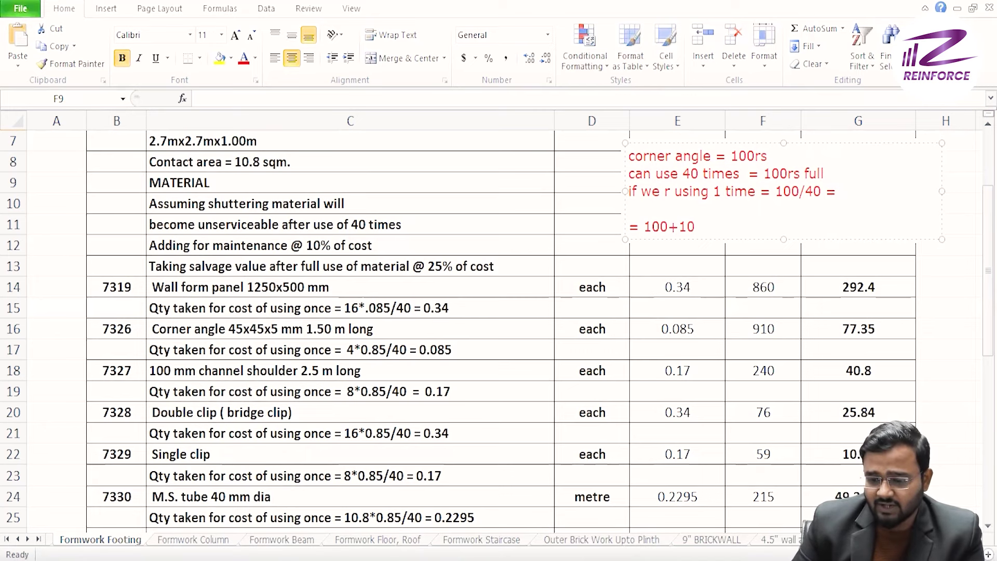
type("= ")
type("11")
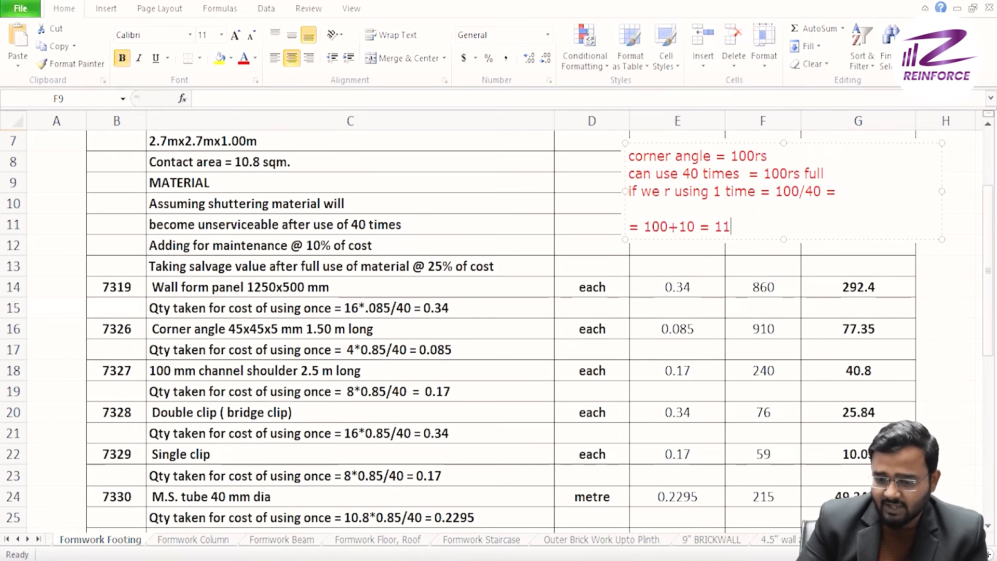
type("0 (c")
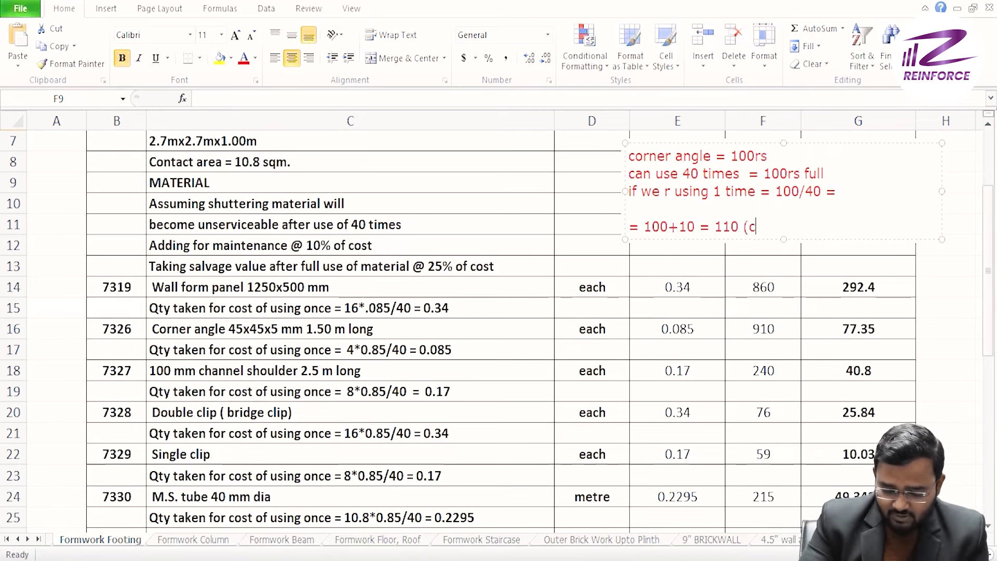
type("ost +")
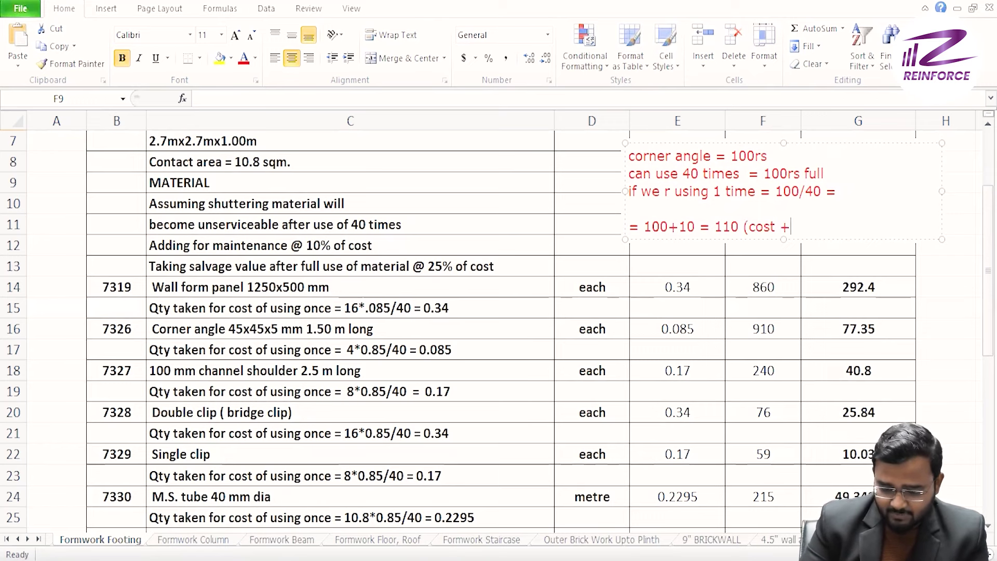
type(" maint")
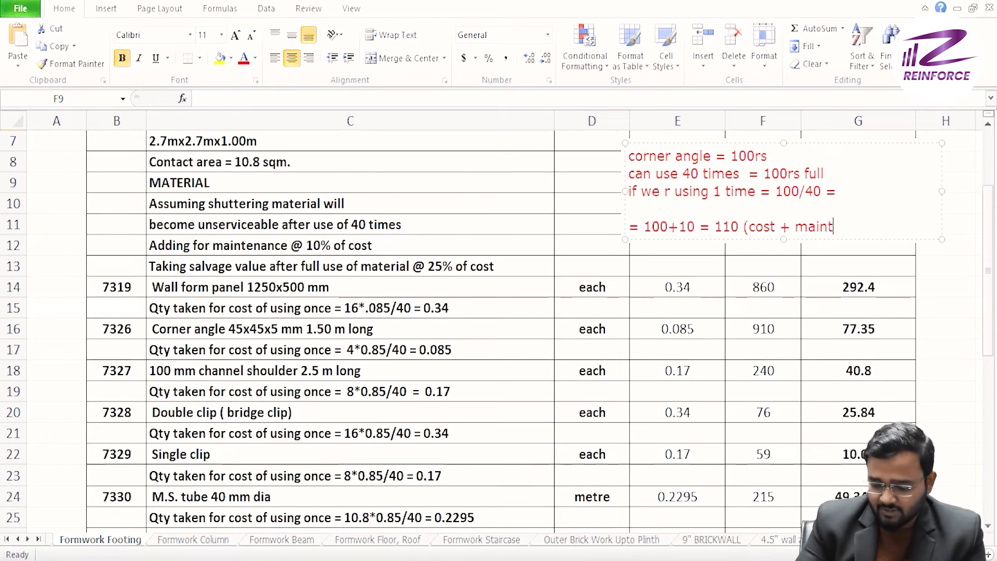
type(")")
Start another note line with "=" and highlight the 25% salvage value assumption text in cell C13
key("Return")
key("Return")
type("=")
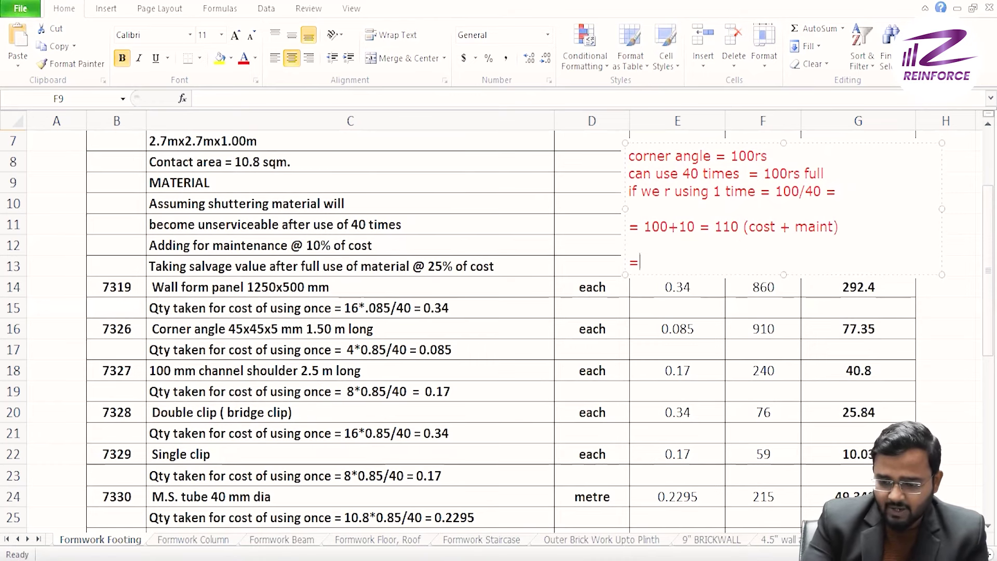
left_click(177, 260)
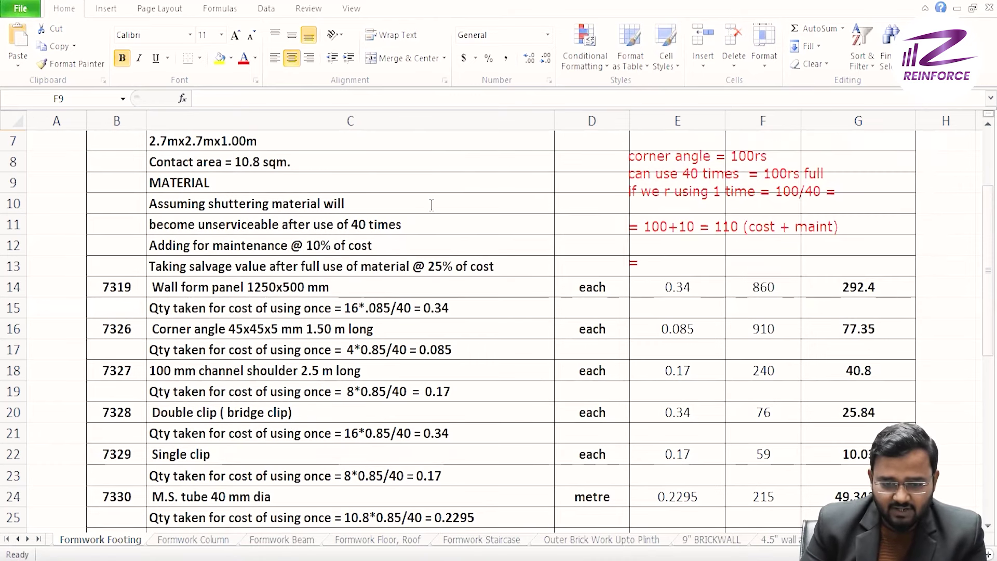
double_click(154, 268)
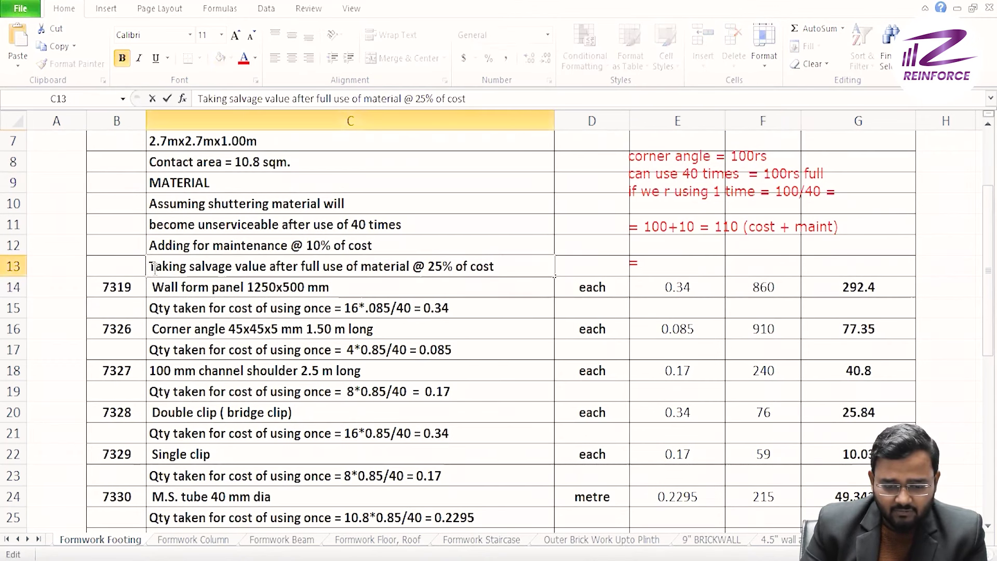
left_click_drag(153, 267, 503, 276)
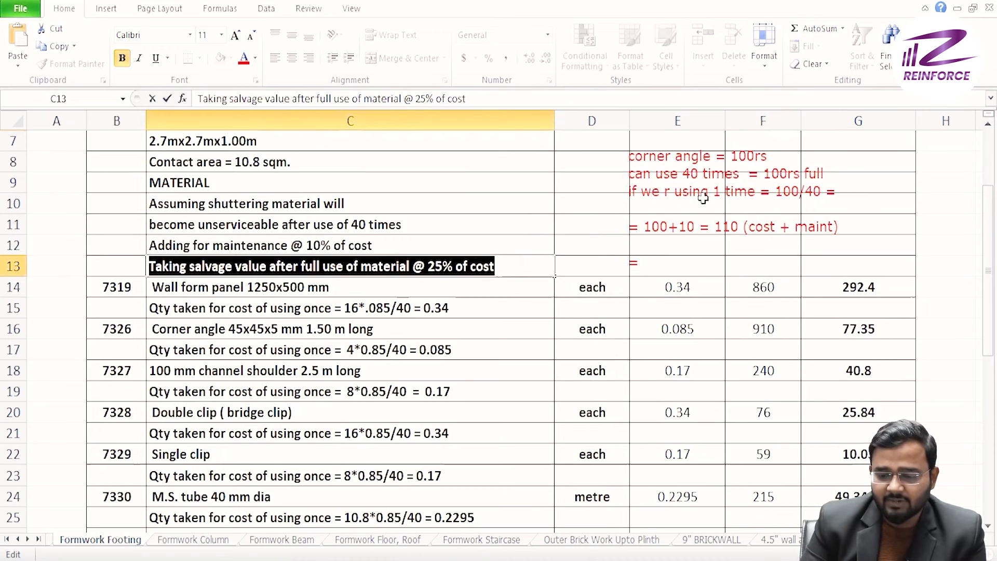
Highlight "110 (cost + maint)" in the note and complete the last line as "= 110 - 25 = 85 rs"
left_click(699, 221)
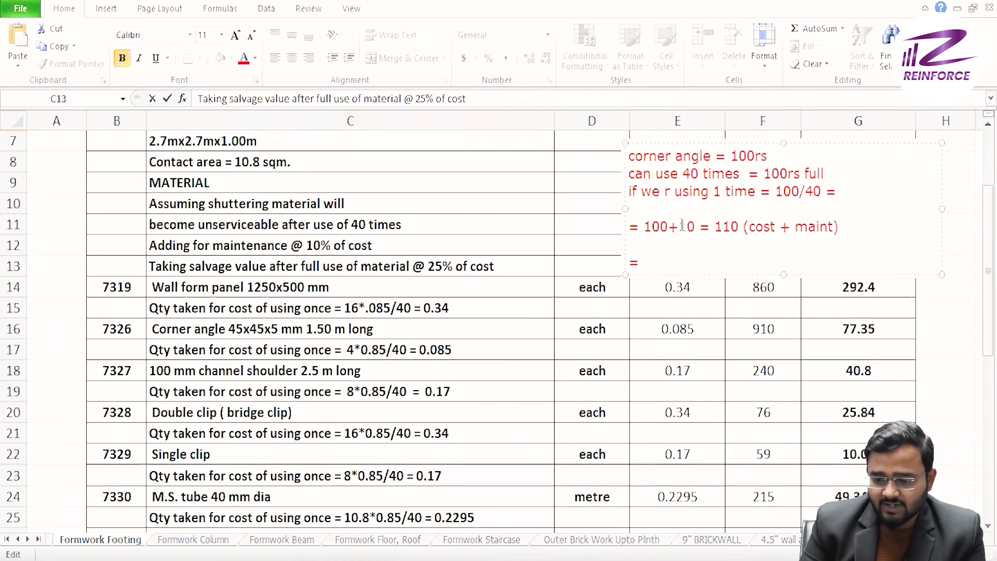
left_click_drag(644, 227, 842, 233)
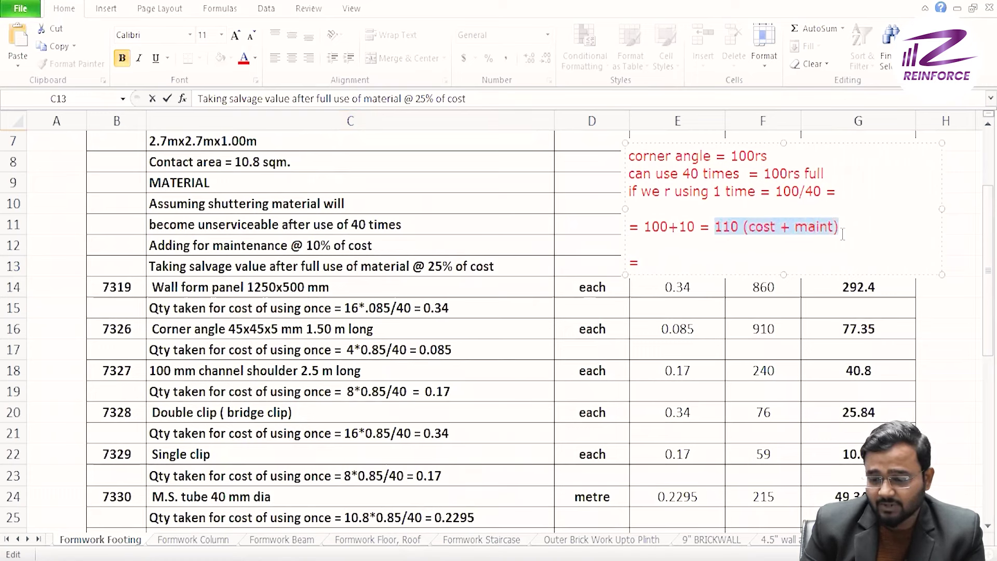
left_click(649, 262)
type("110 -")
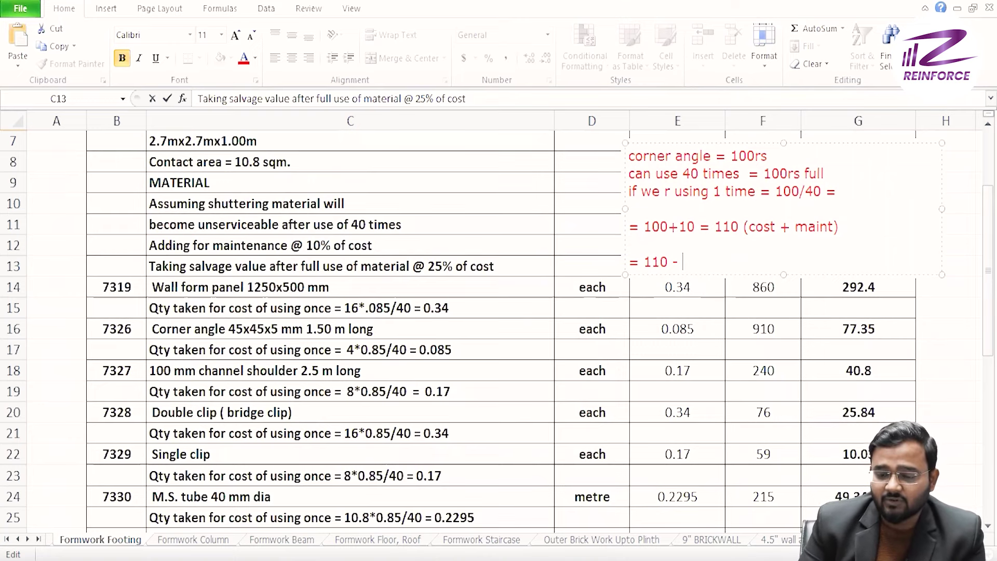
type("25")
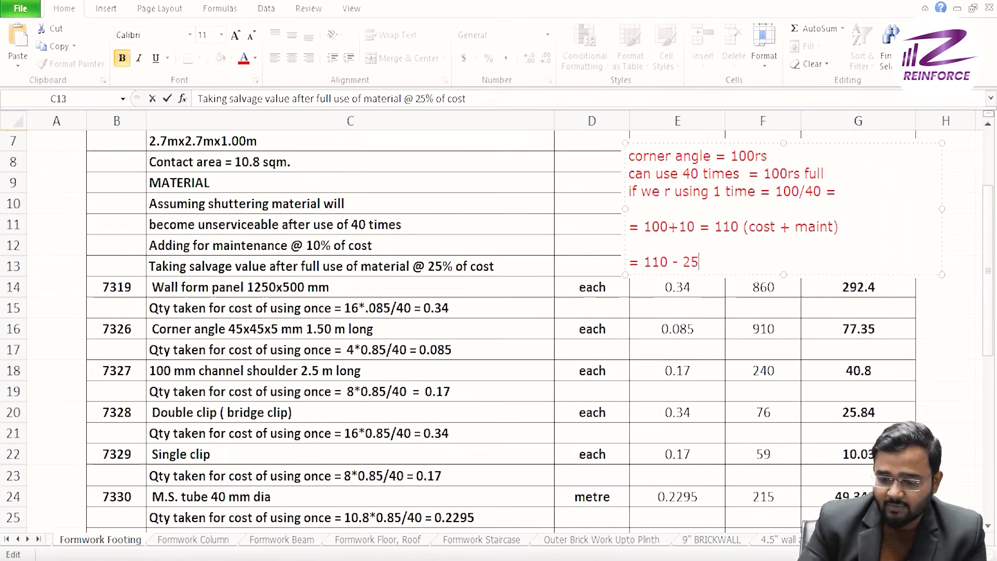
type(" = 8")
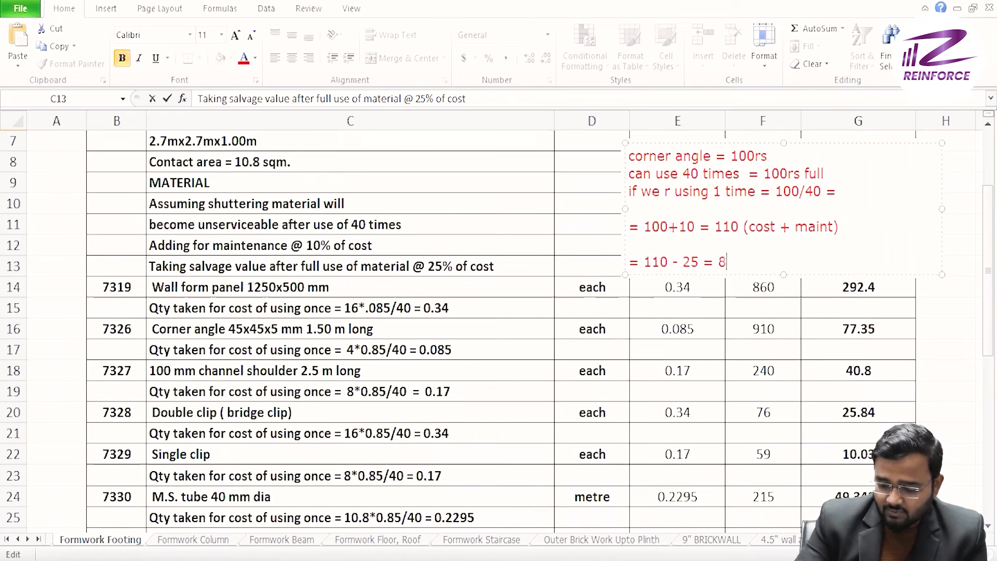
type("5 rs")
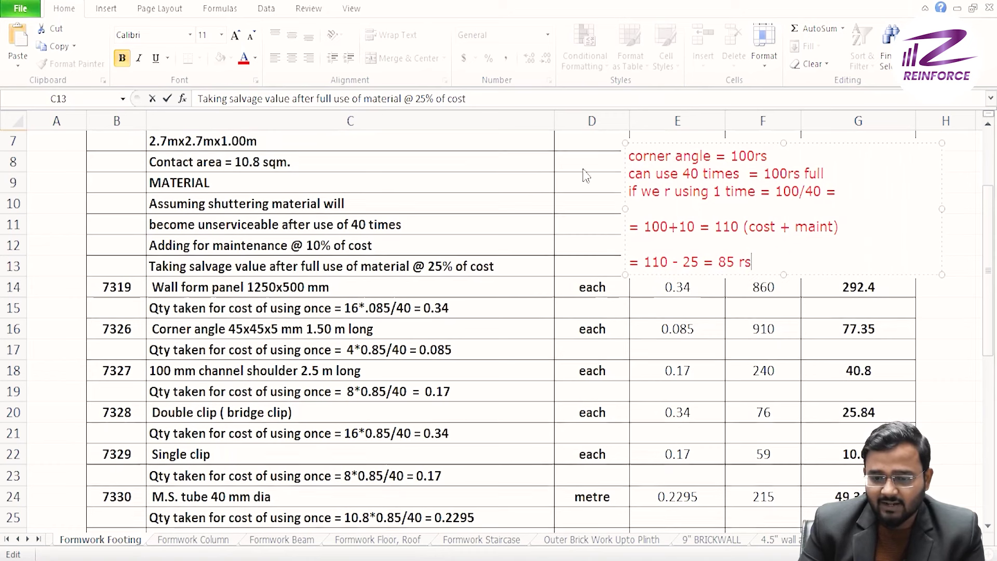
Clear the on-screen note and highlight the size "1250x500 mm" in the wall form panel description in C14
left_click(604, 148)
key("Escape")
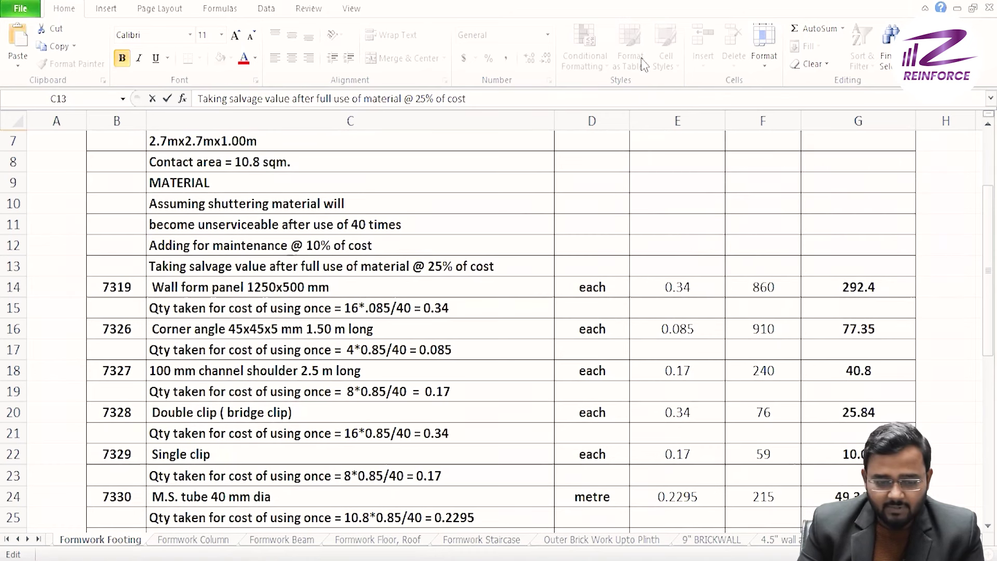
double_click(197, 289)
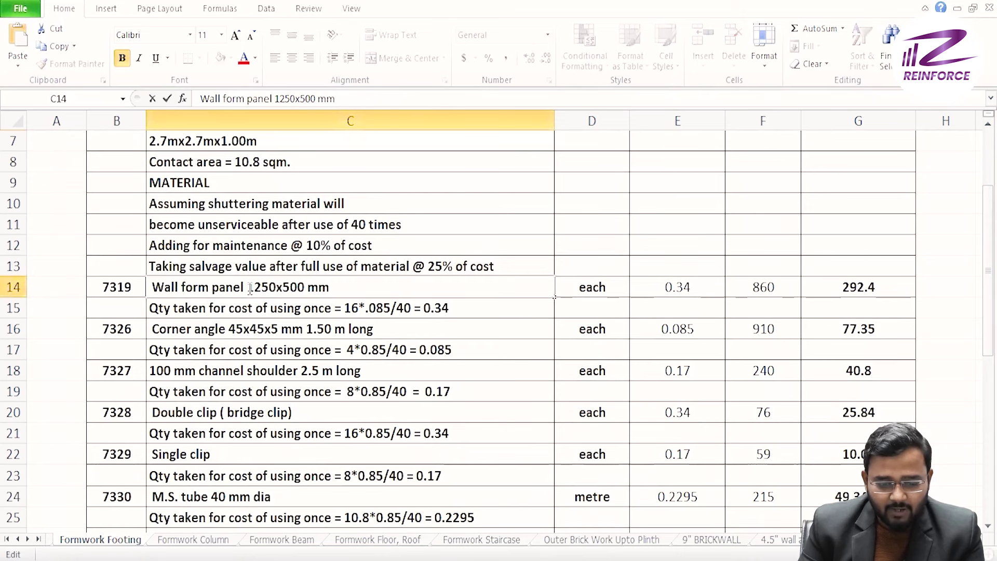
left_click_drag(246, 289, 335, 296)
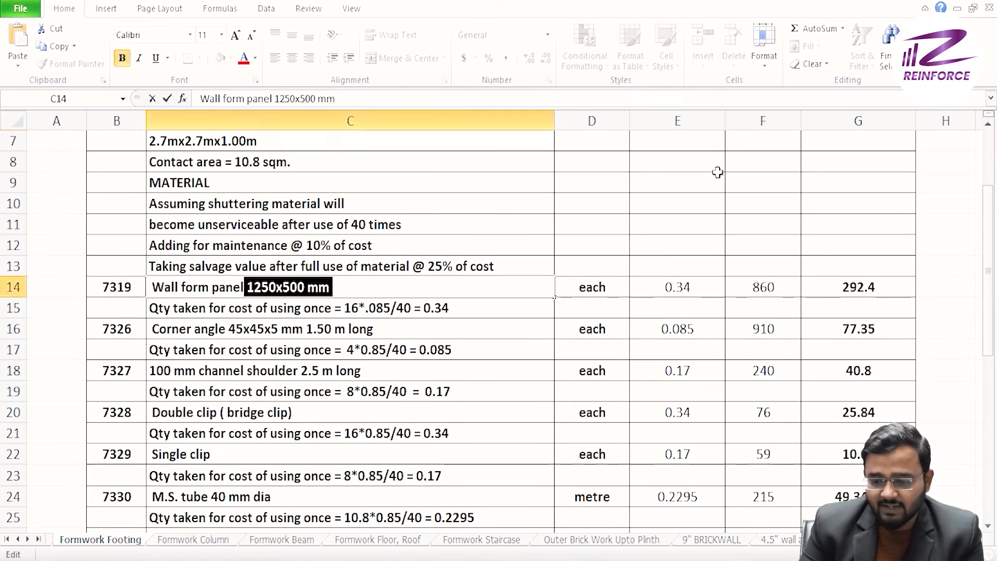
Calculate the area of one wall form panel in cell F9 with the formula =1.25*0.5
left_click(750, 178)
type("=")
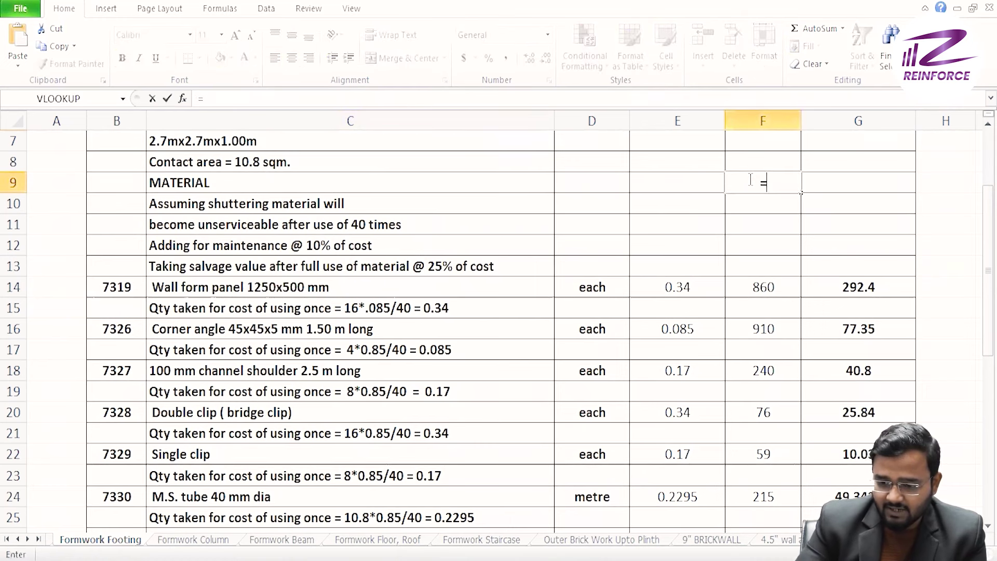
type("1")
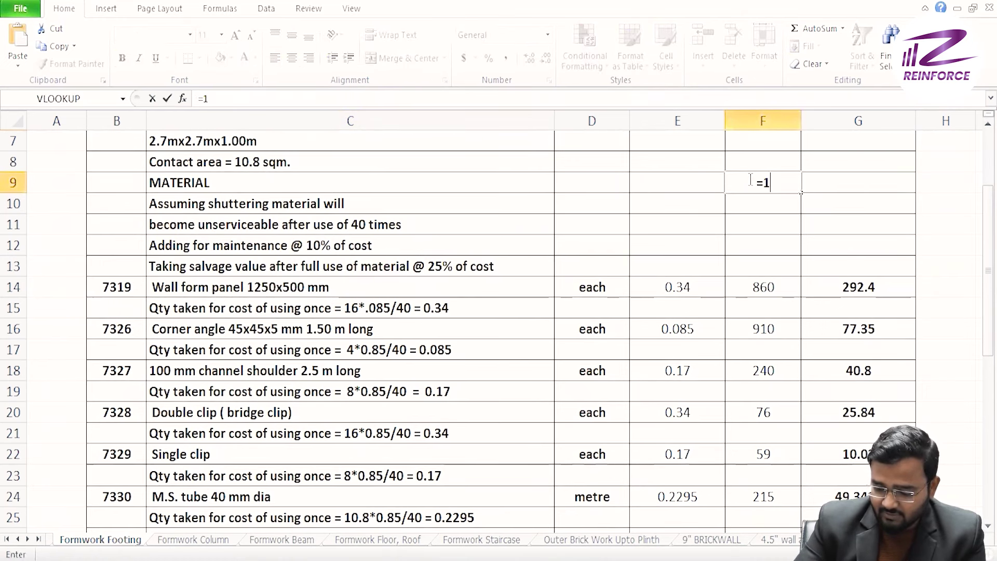
type(".25*0.5")
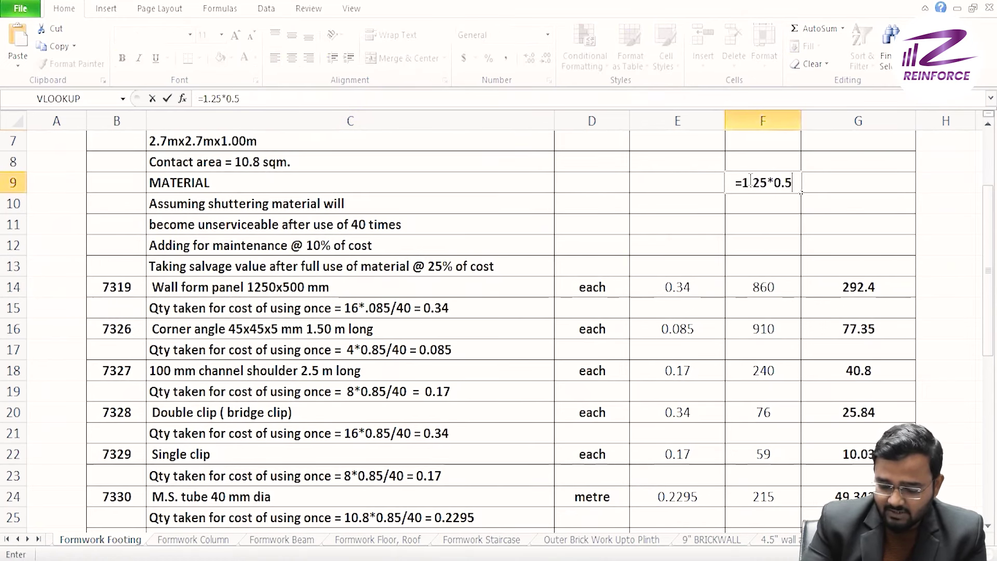
key("Return")
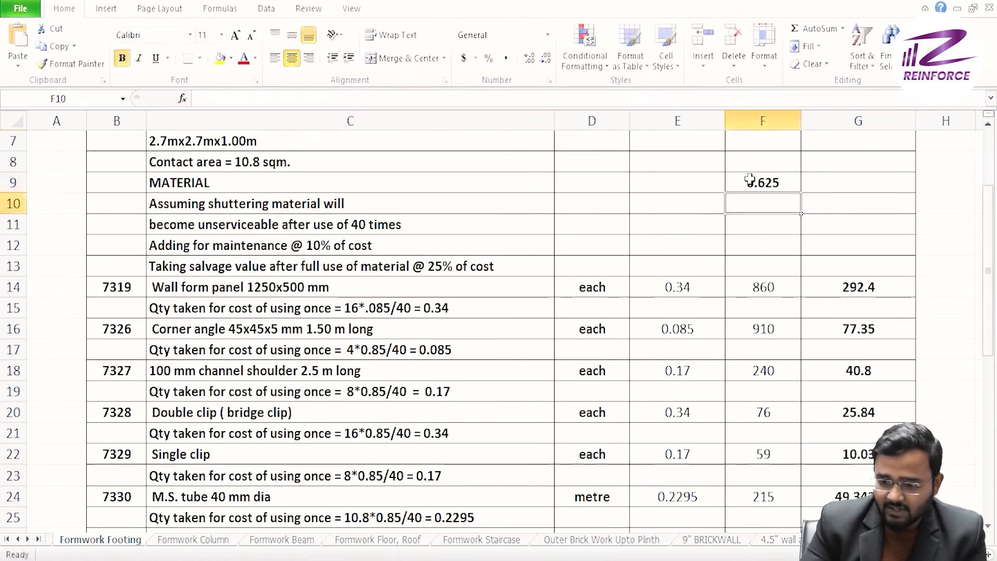
left_click(788, 179)
left_click(818, 179)
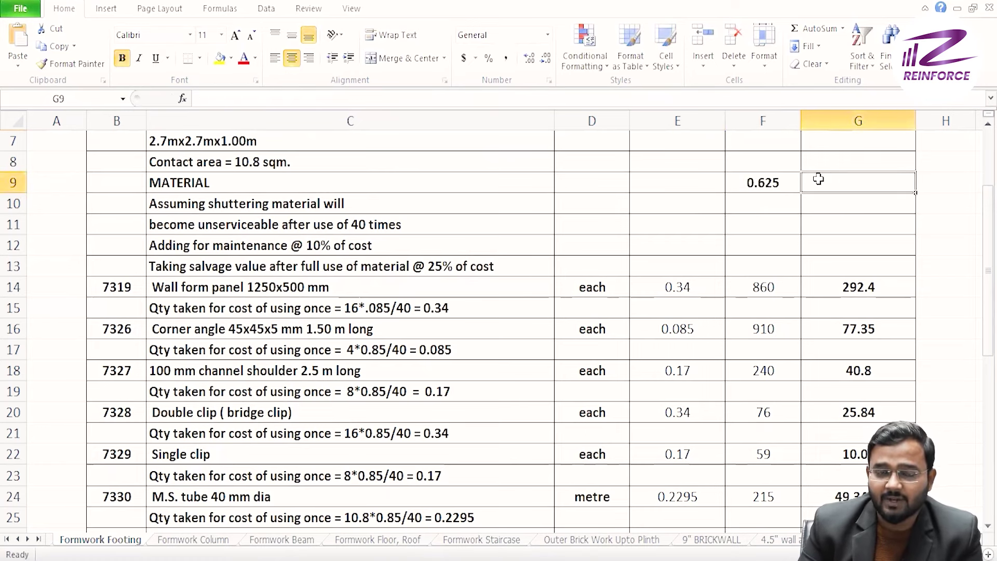
type("=")
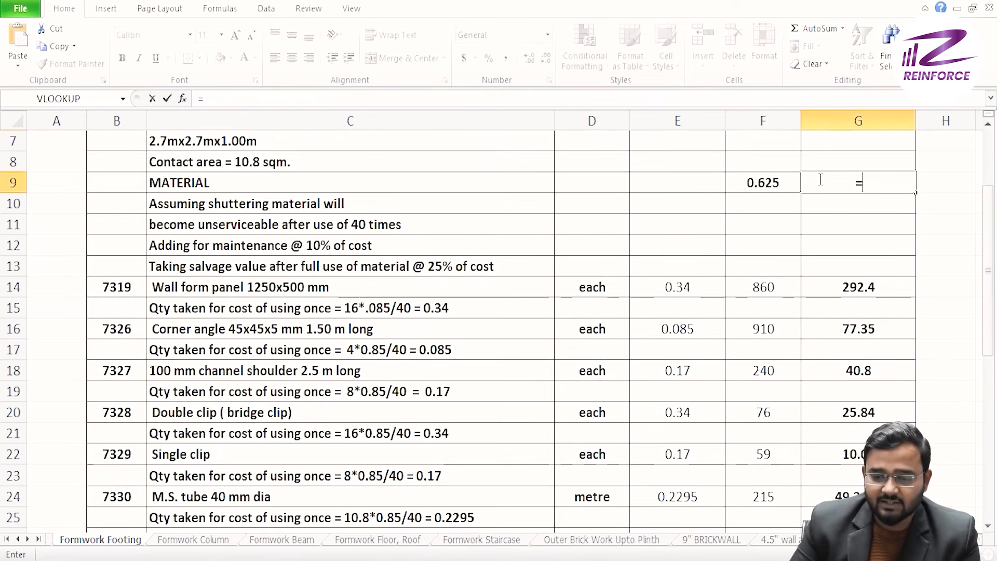
left_click(724, 187)
key("Return")
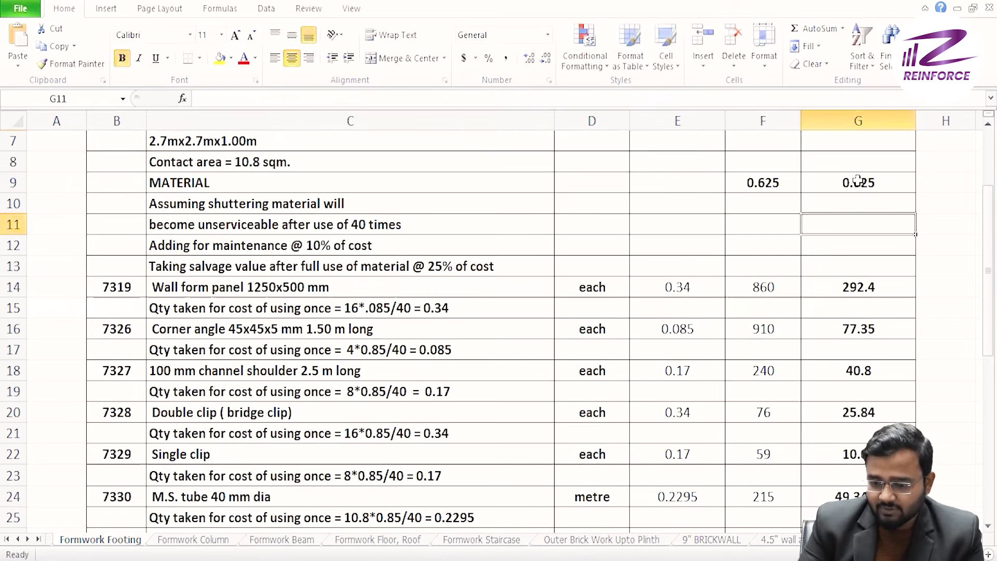
key("Up")
key("BackSpace")
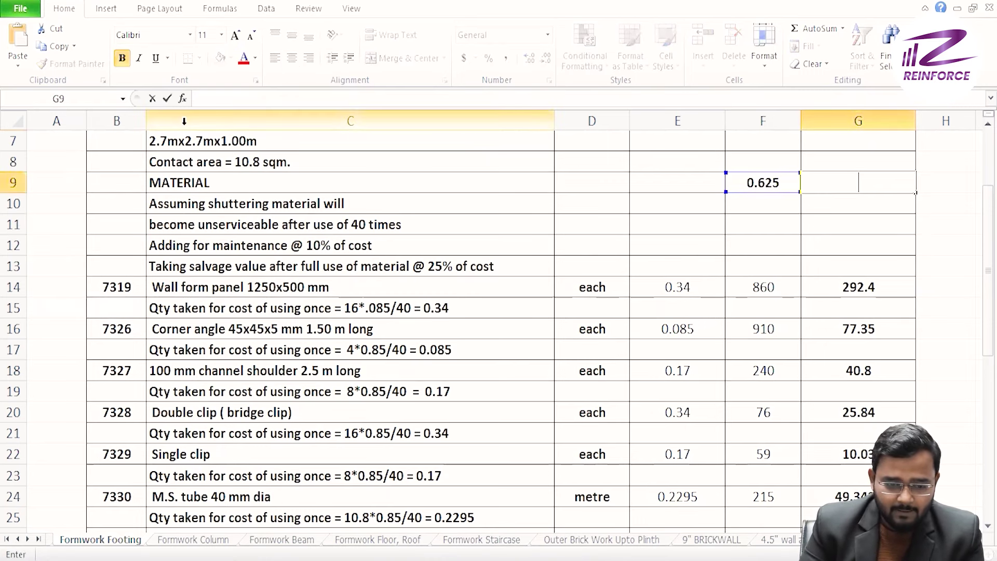
Highlight the footing dimensions in C7 and calculate the area of one footing side in F10 with =2.7*1
left_click(158, 141)
double_click(159, 141)
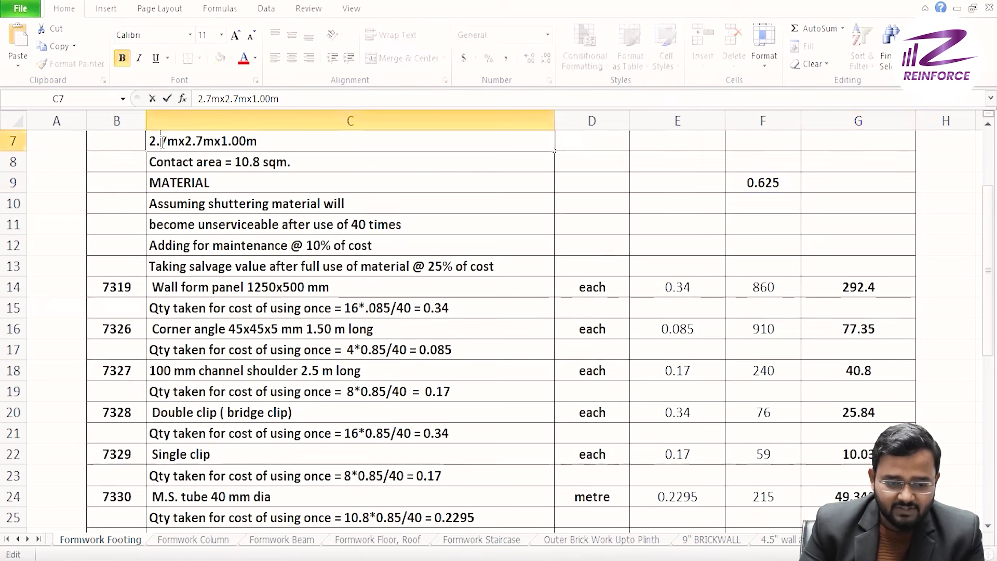
mouse_move(167, 141)
left_mouse_down()
mouse_move(150, 141)
mouse_move(185, 142)
left_mouse_up()
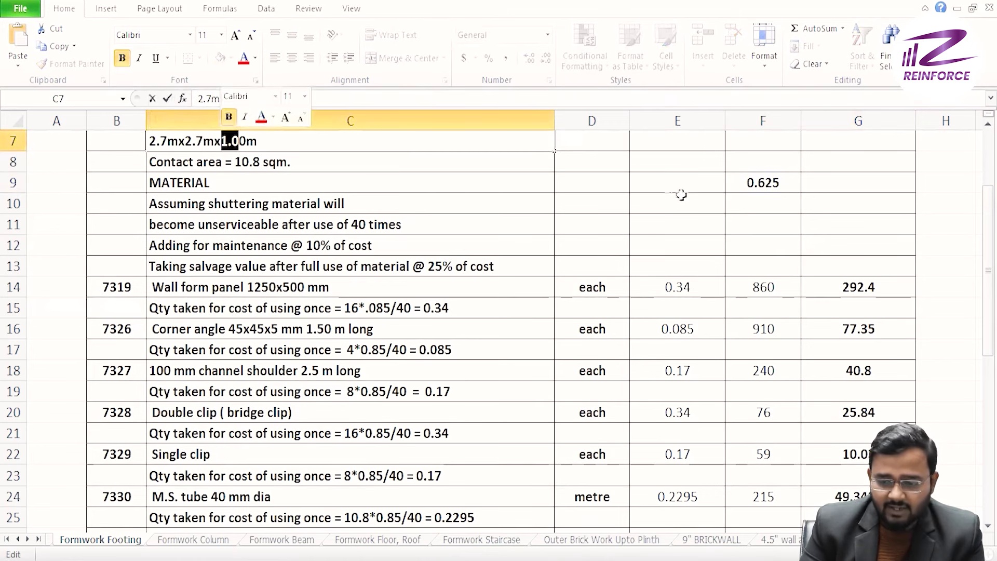
left_click(753, 202)
type("=2.7*")
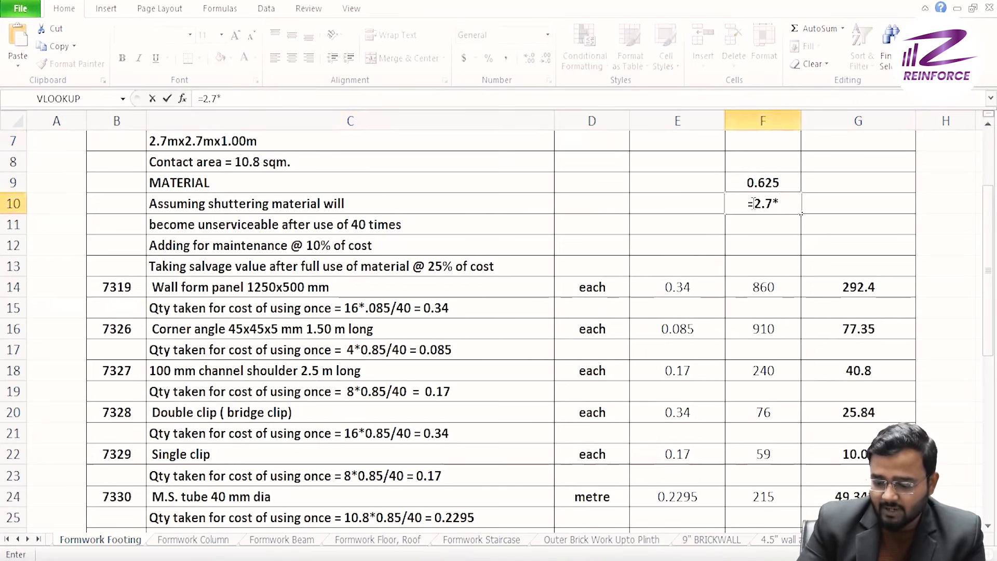
type("1")
key("Return")
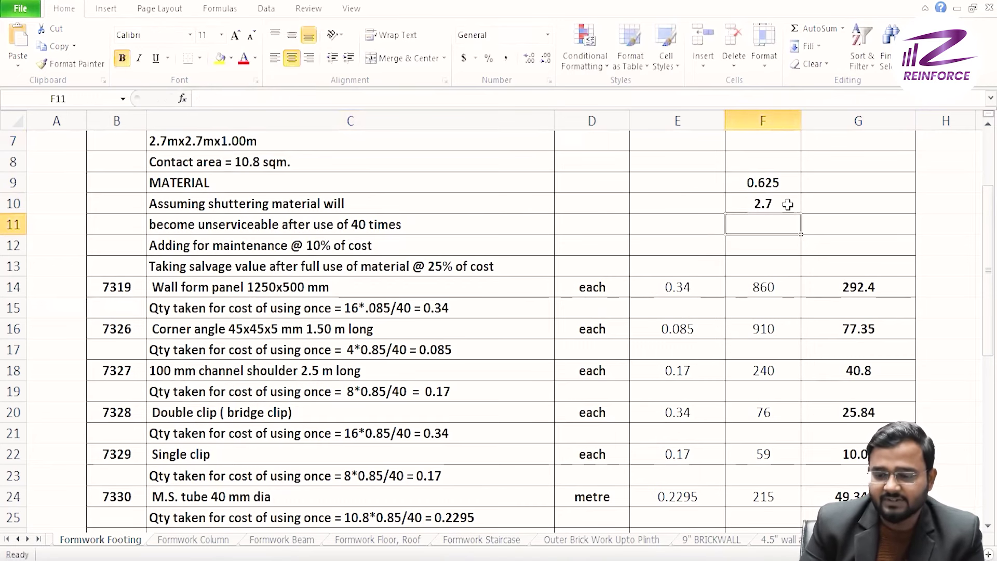
Label E10 as "one side area" and E11 as "panel required for 1 side"
left_click(694, 203)
type("o")
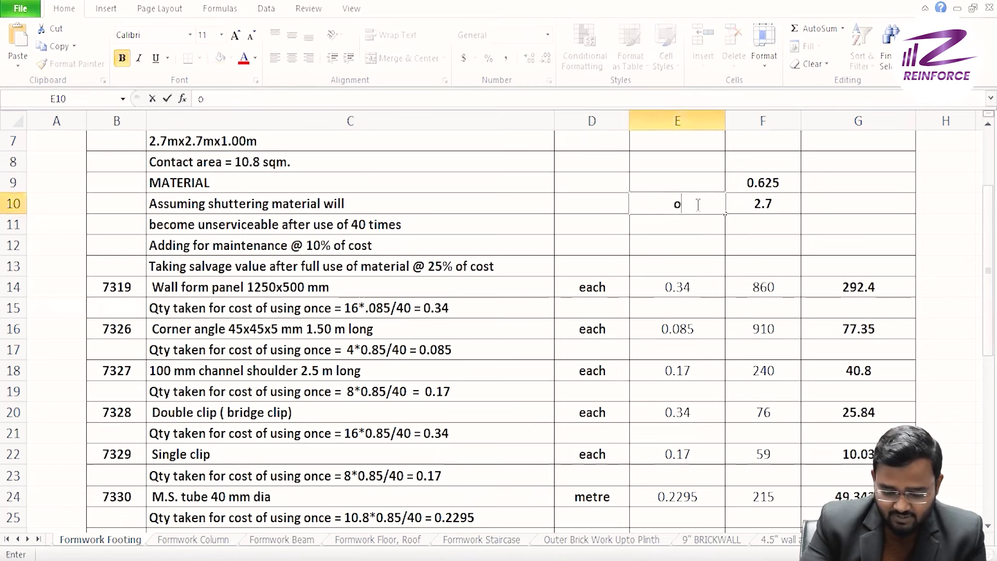
type("ne sid")
key("BackSpace")
type("side")
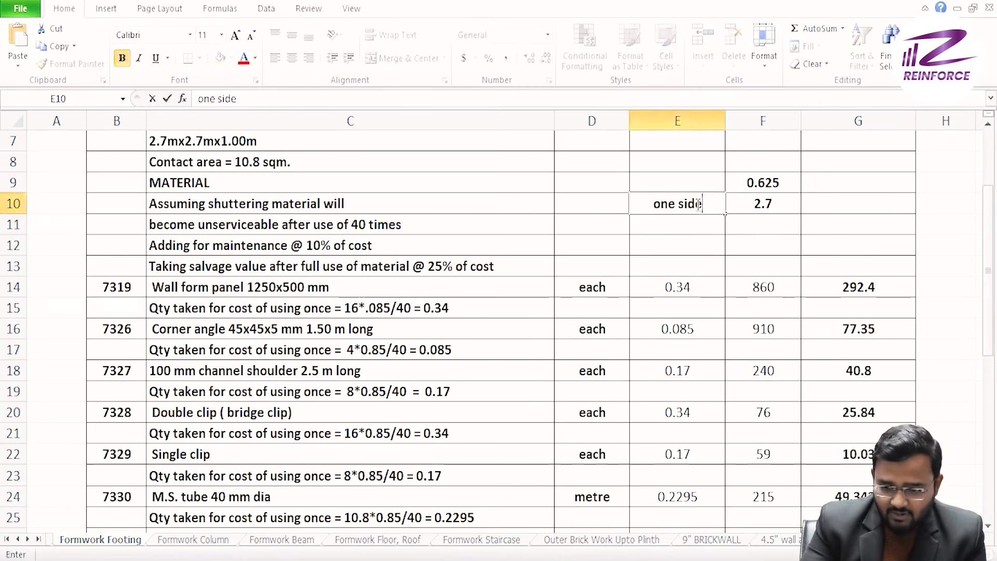
type(" area")
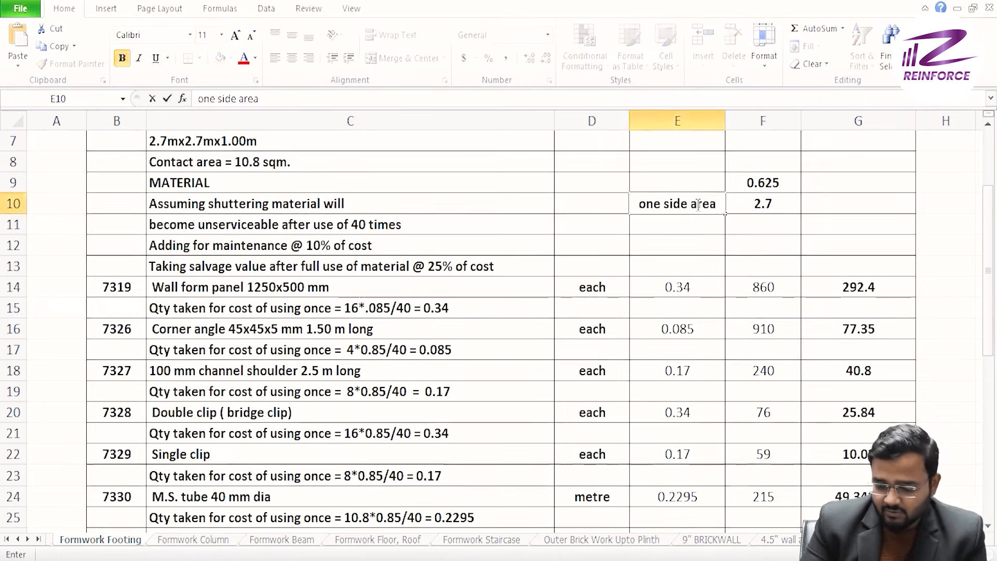
key("Return")
type("pan")
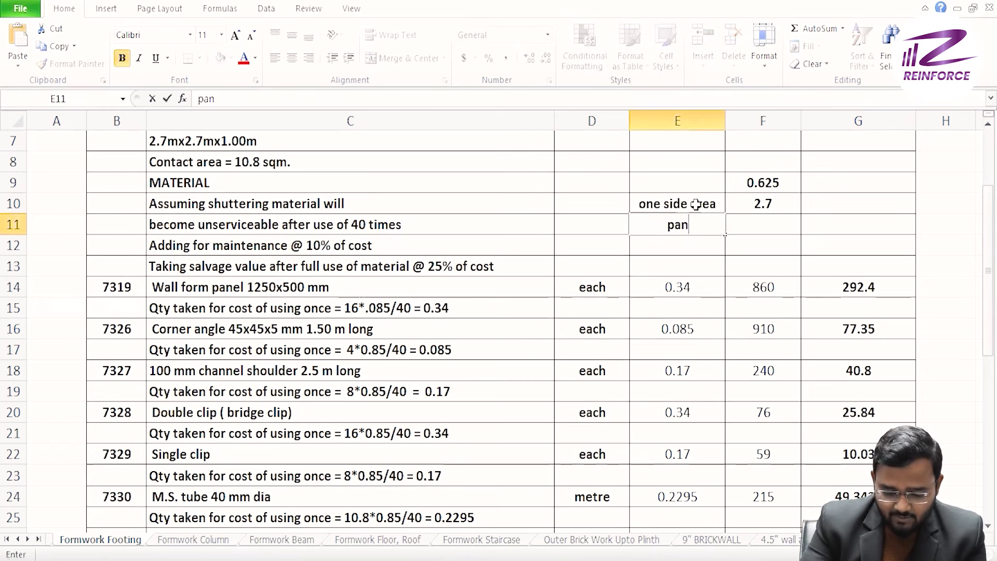
type("el req")
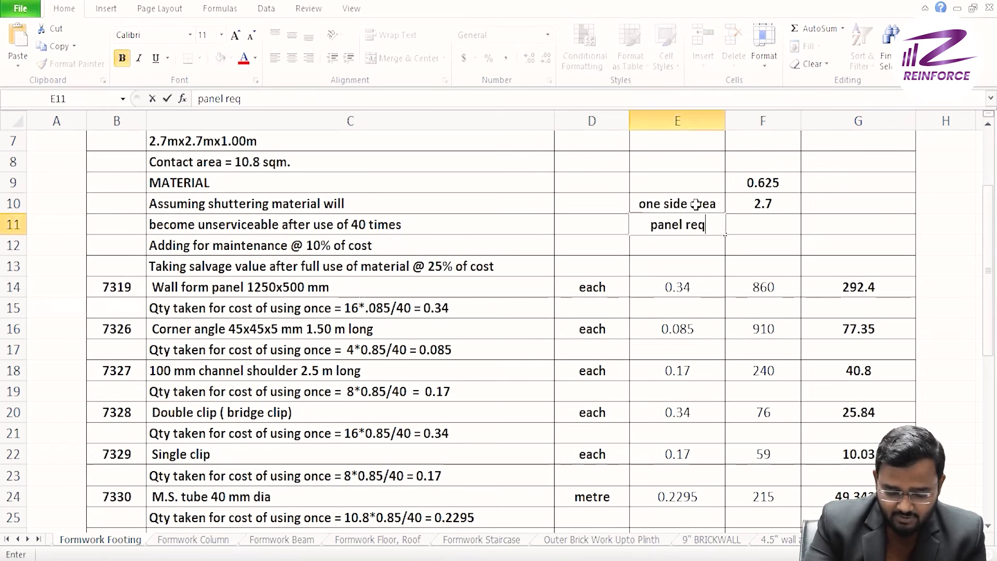
type("uired for 1 side")
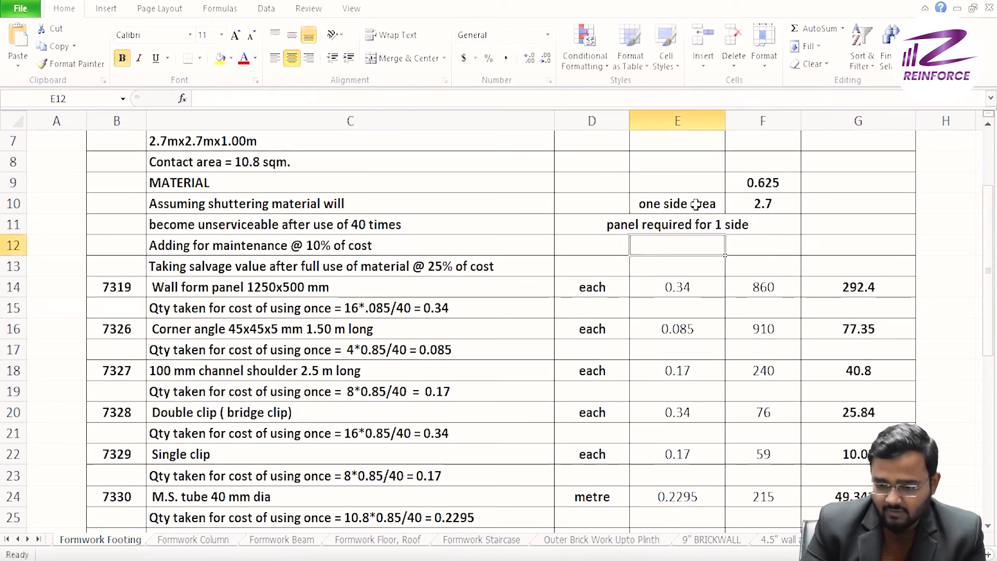
Calculate the panels required for one footing side in F11 by dividing the side area by the panel area, =F10/F9
left_click(772, 230)
type("=")
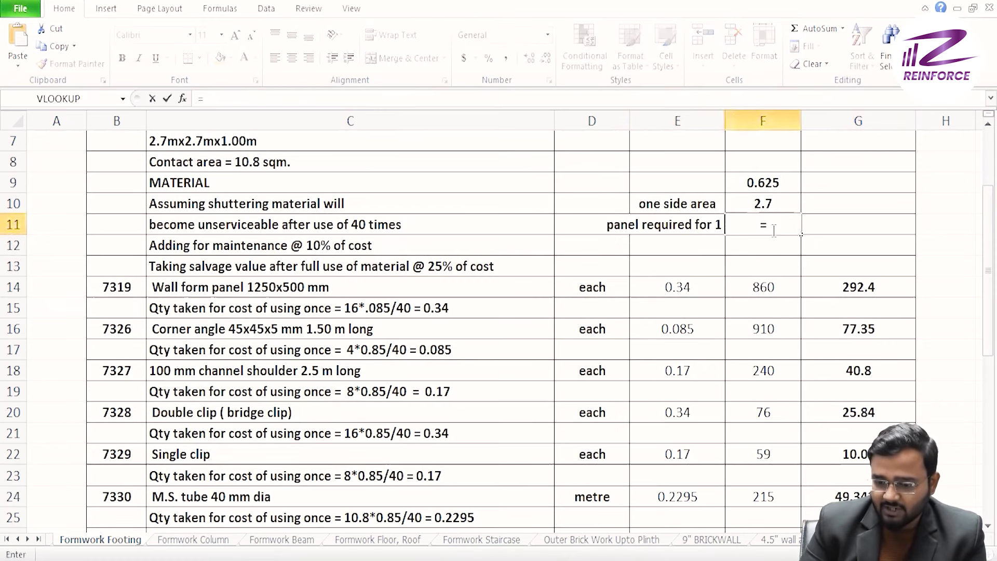
left_click(769, 197)
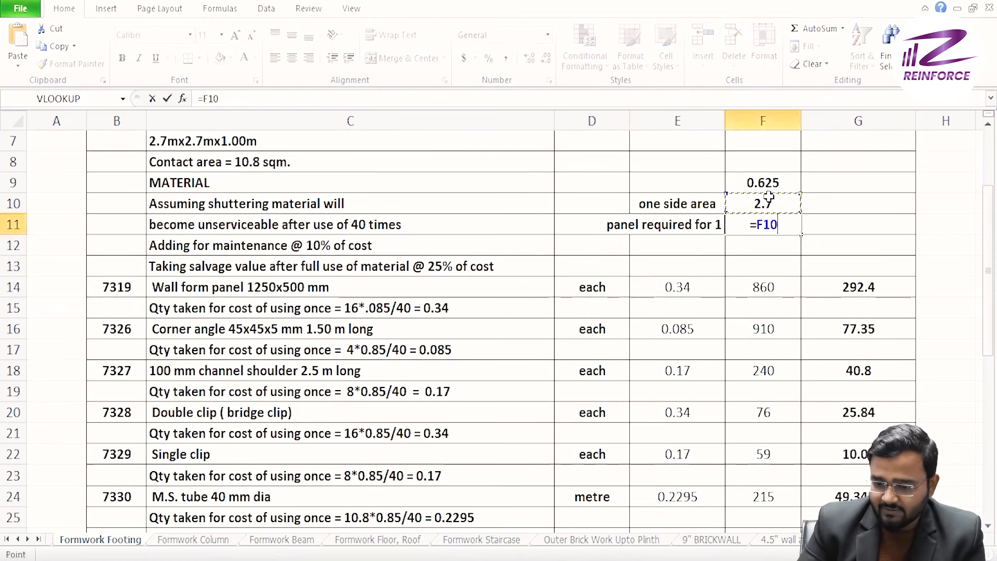
type("*")
key("BackSpace")
type("/")
left_click(767, 182)
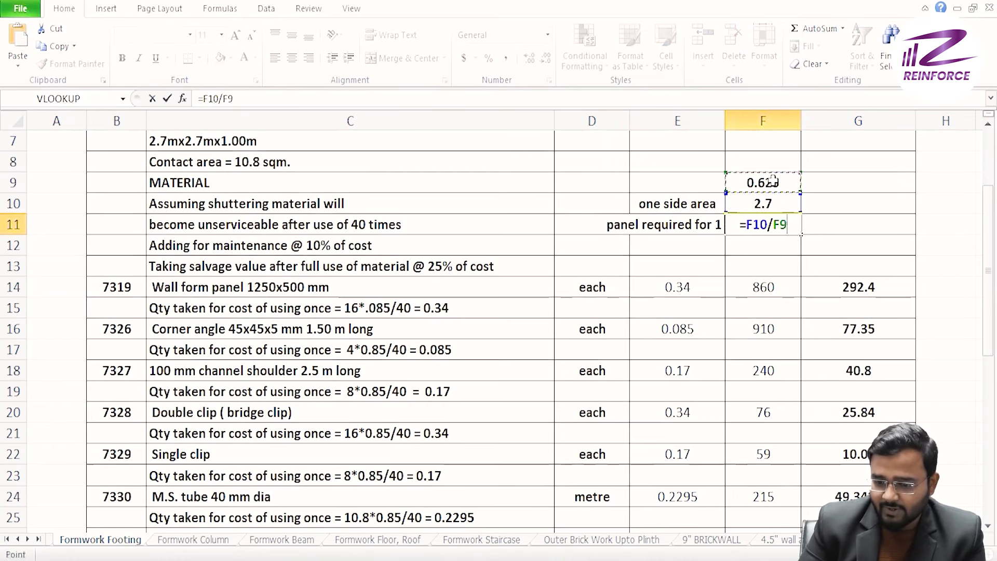
key("Return")
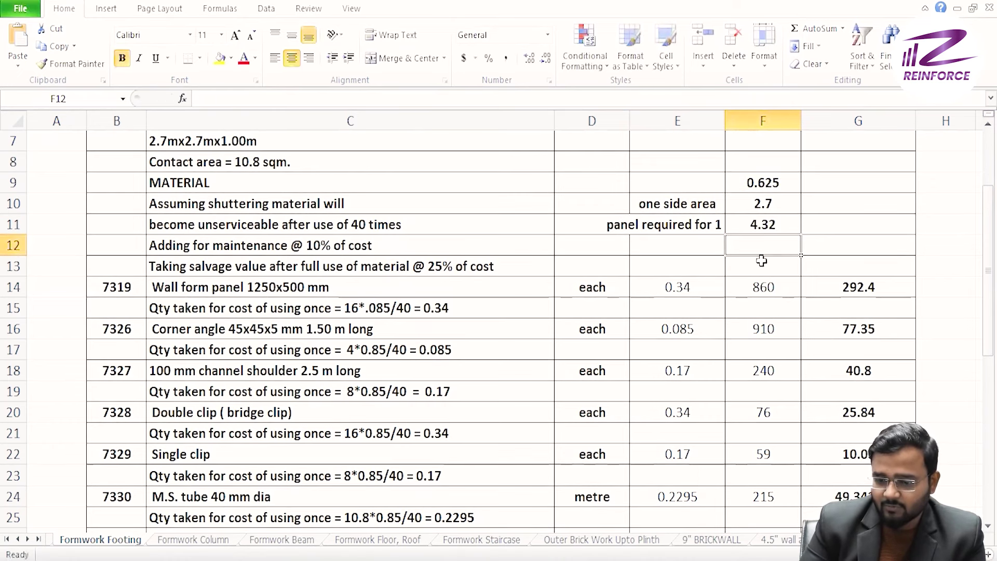
left_click(782, 228)
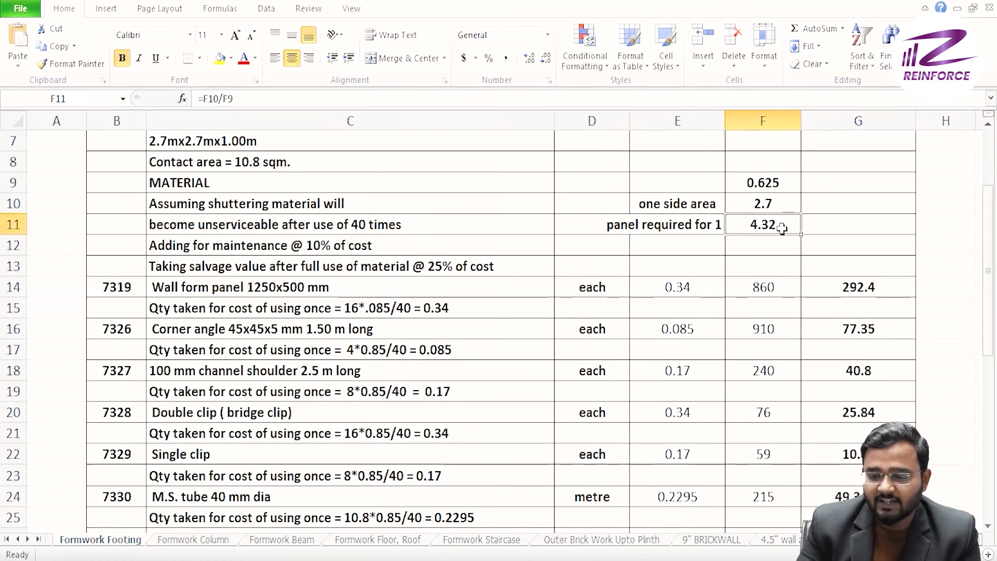
Delete the scratch labels and area calculations in E9:F11
left_click_drag(764, 183, 650, 227)
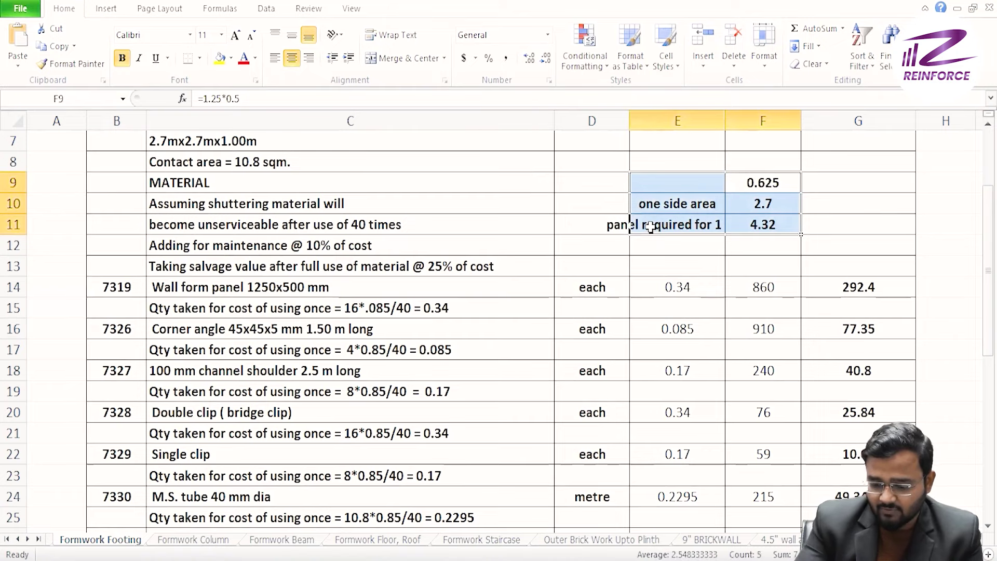
key("Delete")
left_click(747, 220)
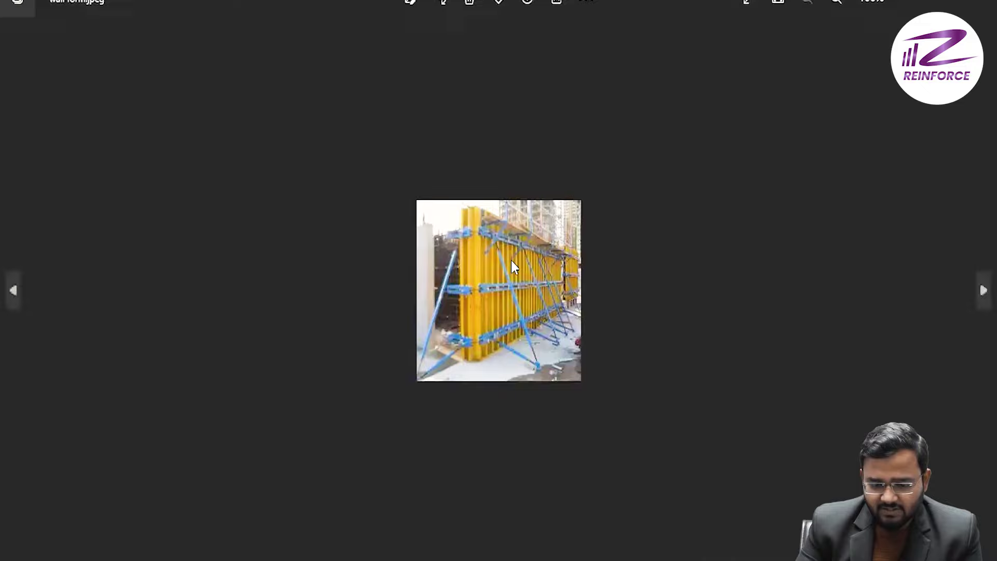
Switch to the image viewer and examine the wall form and wall form panel pictures up close
key("Right")
key("Right")
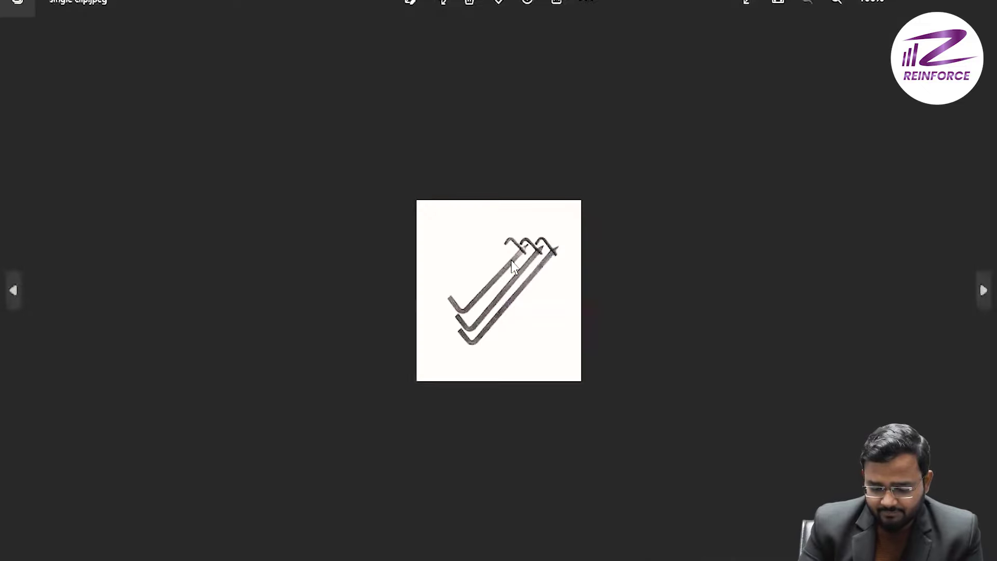
key("Right")
scroll(511, 260, "up", 3)
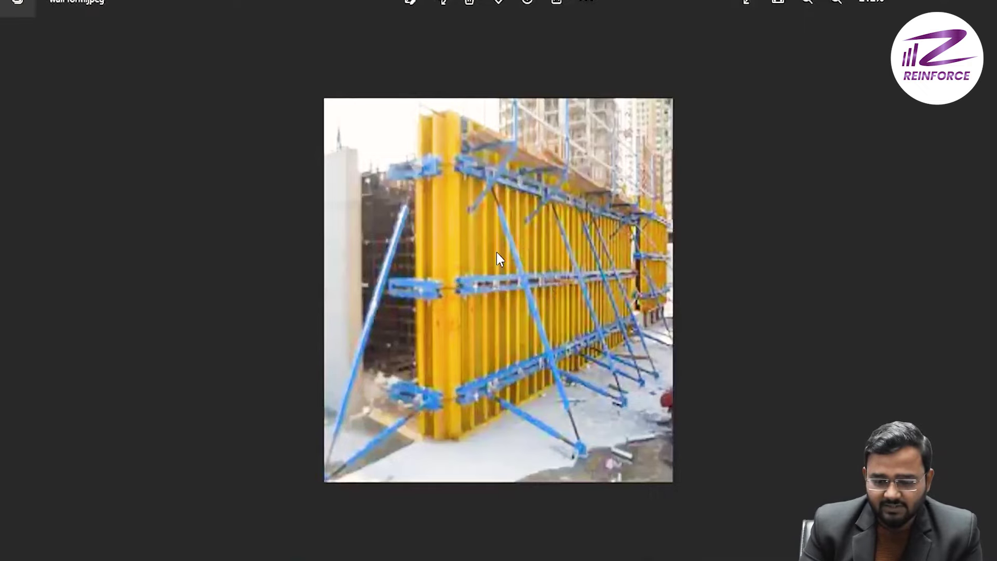
scroll(496, 251, "down", 3)
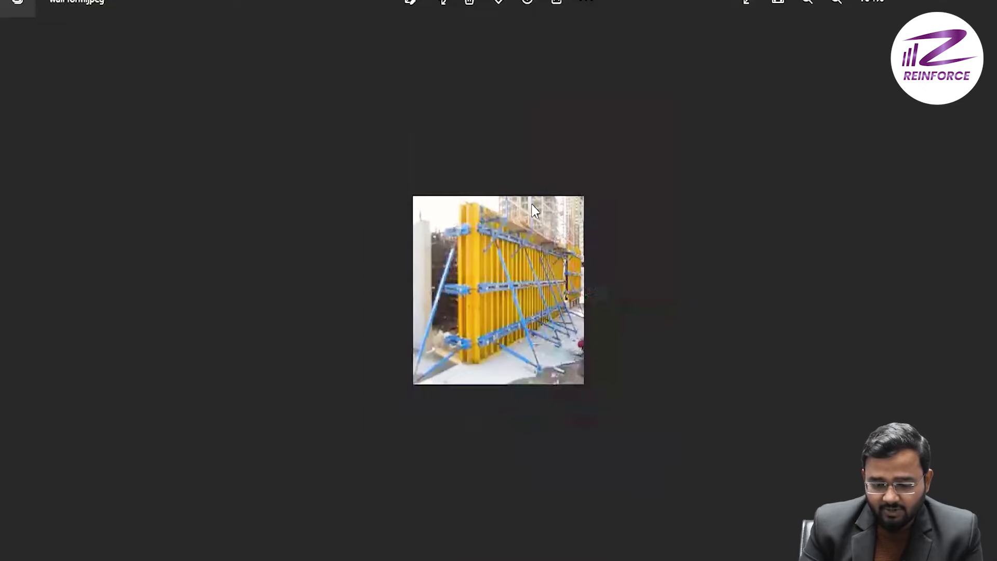
key("Right")
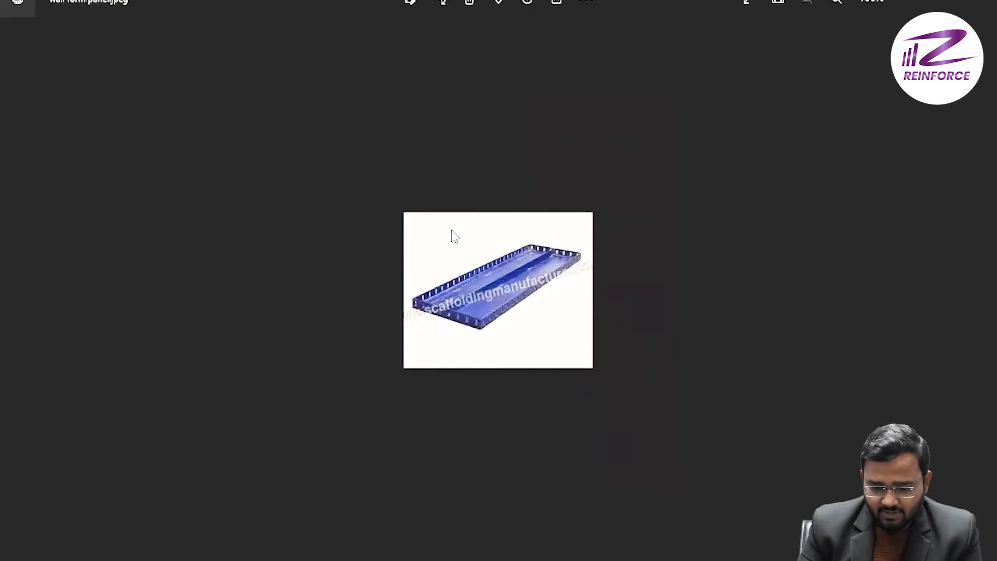
scroll(460, 249, "up", 2)
scroll(458, 250, "up", 2)
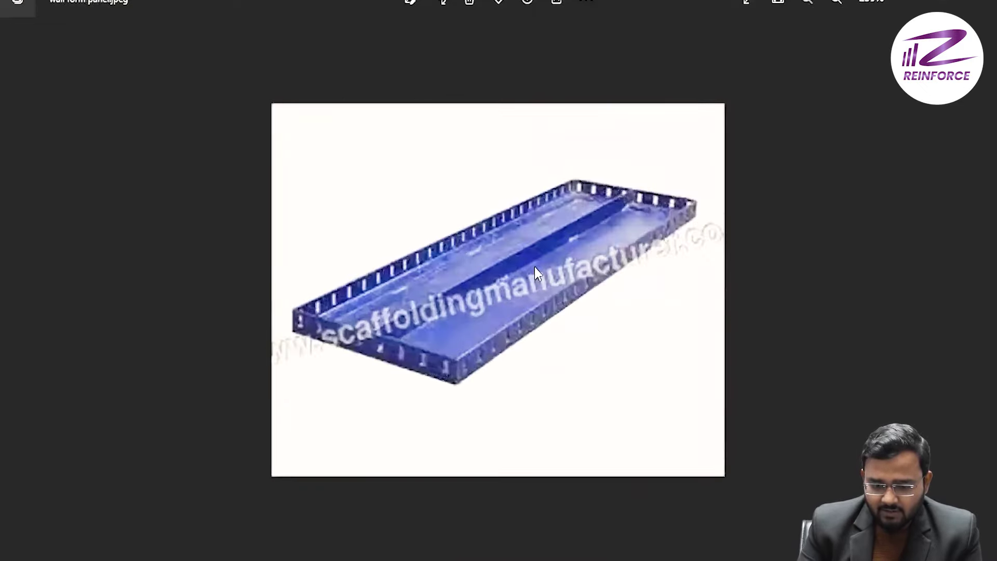
scroll(533, 273, "down", 3)
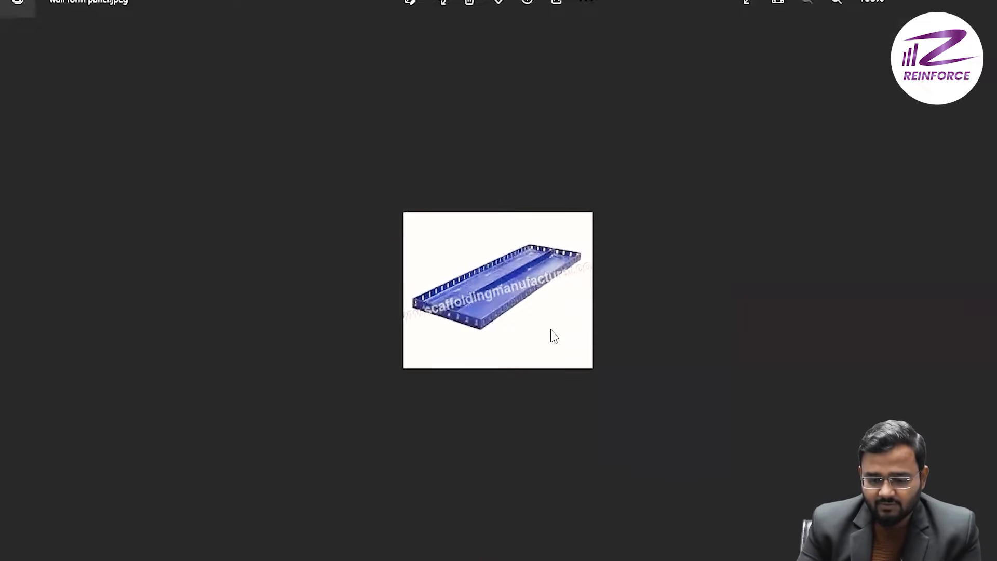
Return to the Excel worksheet and highlight "Qty taken for cost of using once" and the expression "16*.085/40 = 0.34" in C15
left_click(462, 507)
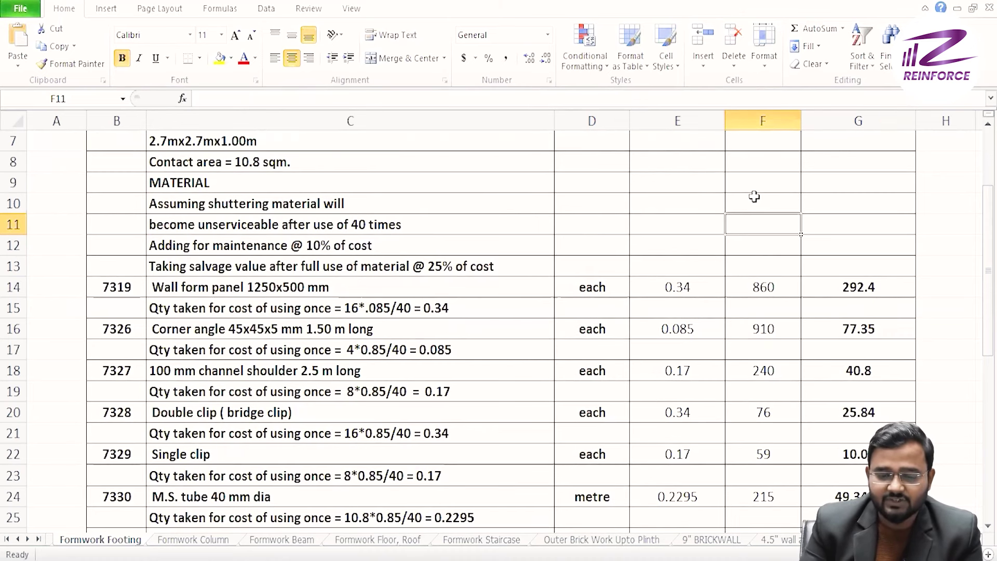
double_click(213, 308)
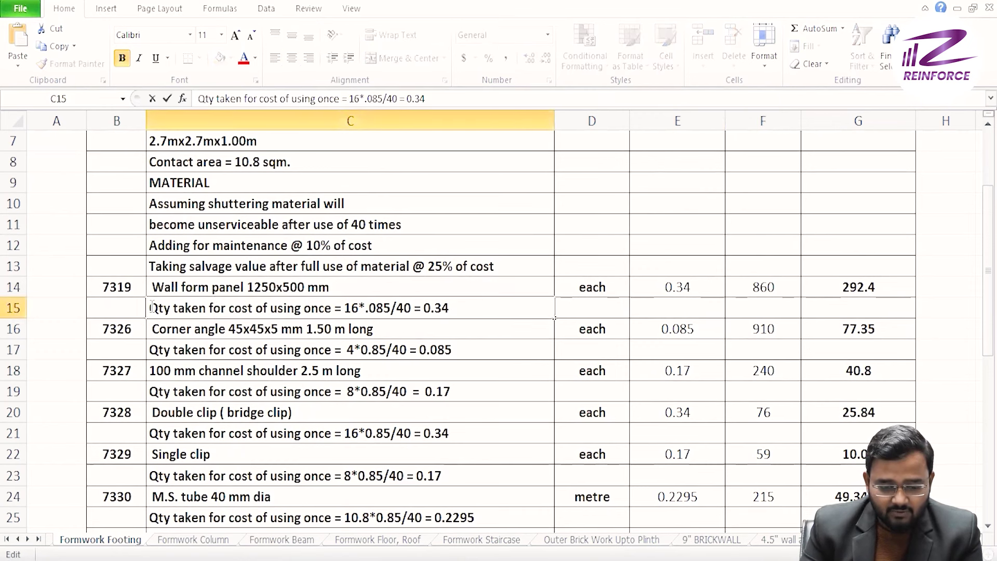
left_click_drag(151, 306, 331, 307)
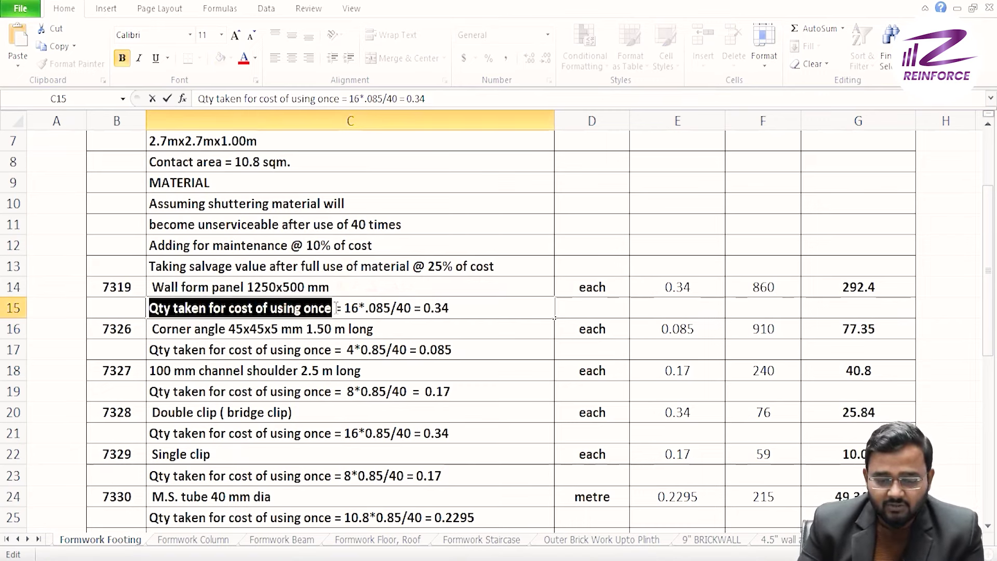
left_click_drag(344, 308, 452, 314)
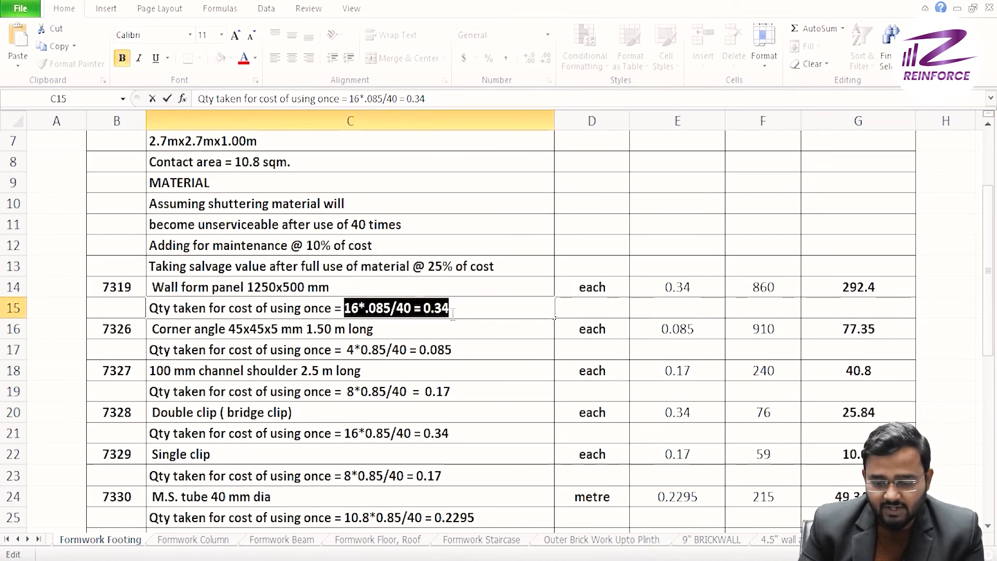
left_click(348, 313)
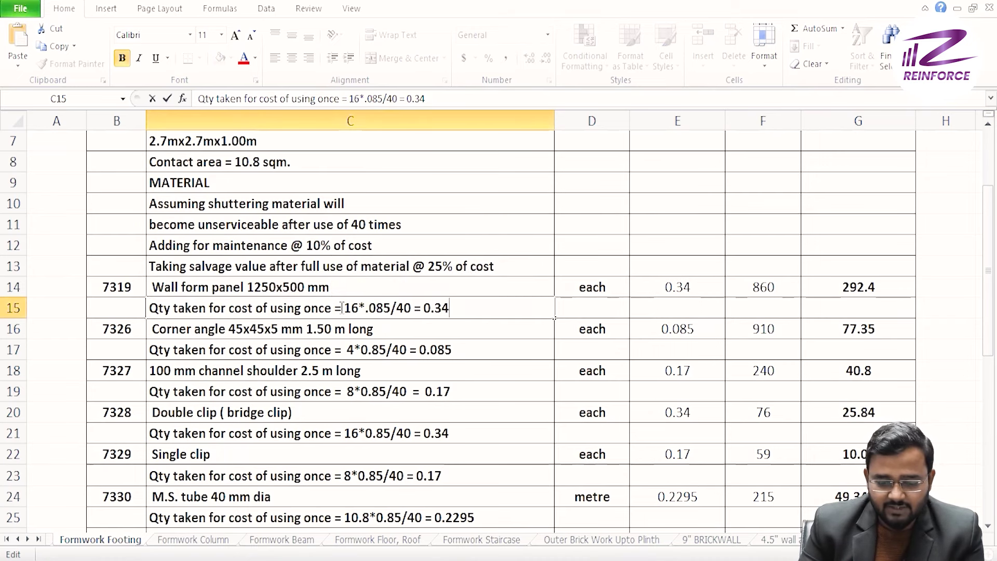
Highlight the terms 16, .085, 40 and 0.34 of the panel quantity expression in C15 one after another
left_click_drag(342, 308, 361, 308)
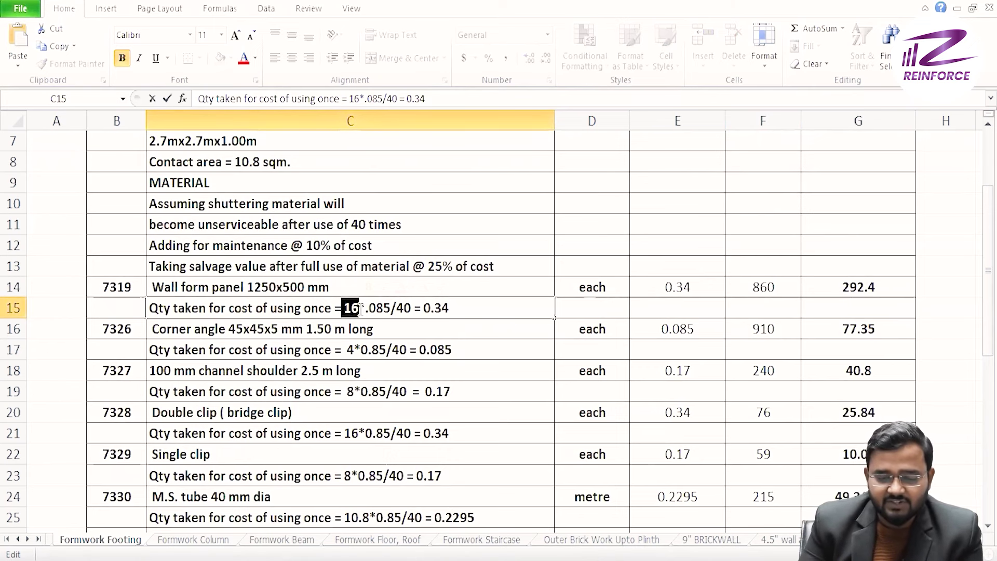
left_click_drag(365, 307, 389, 307)
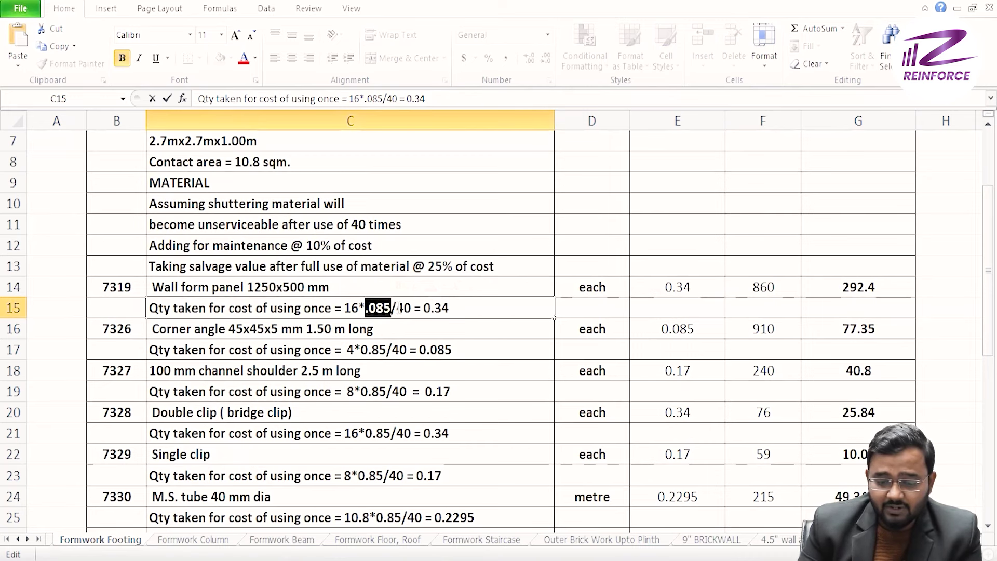
left_click(398, 308)
left_click_drag(398, 308, 411, 308)
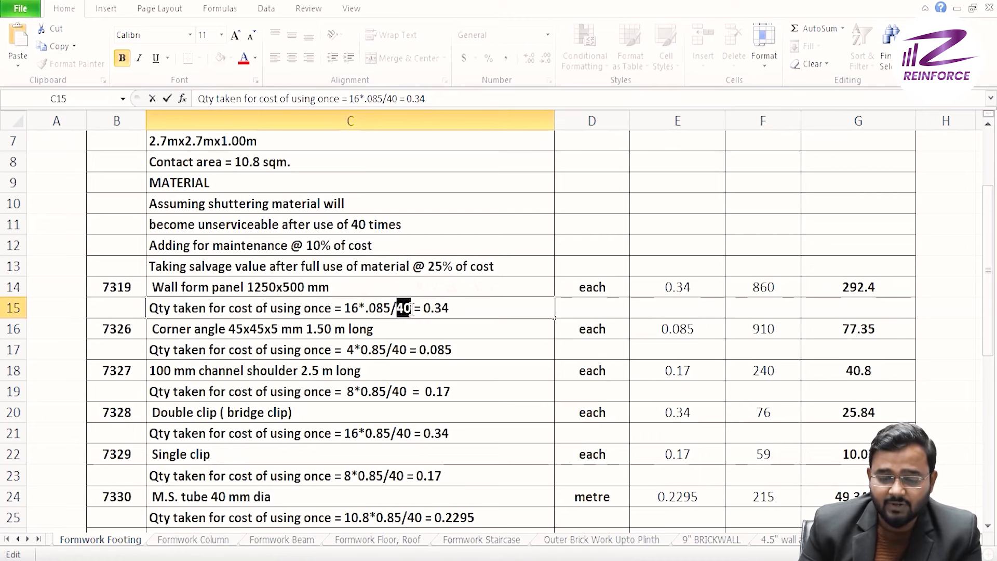
left_click_drag(424, 308, 450, 309)
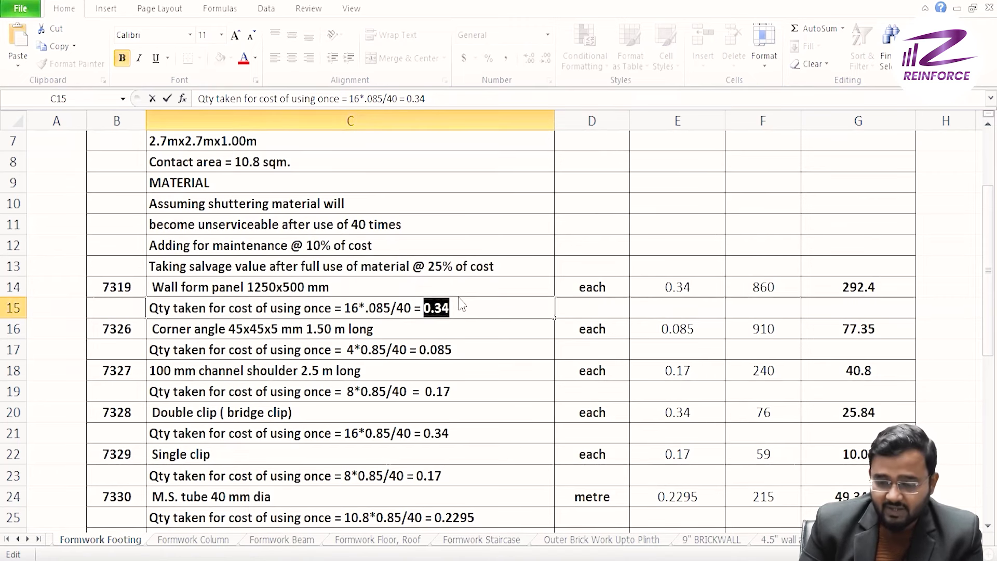
Check the wall form panel's unit in D14 and highlight its quantity in E14
left_click(699, 289)
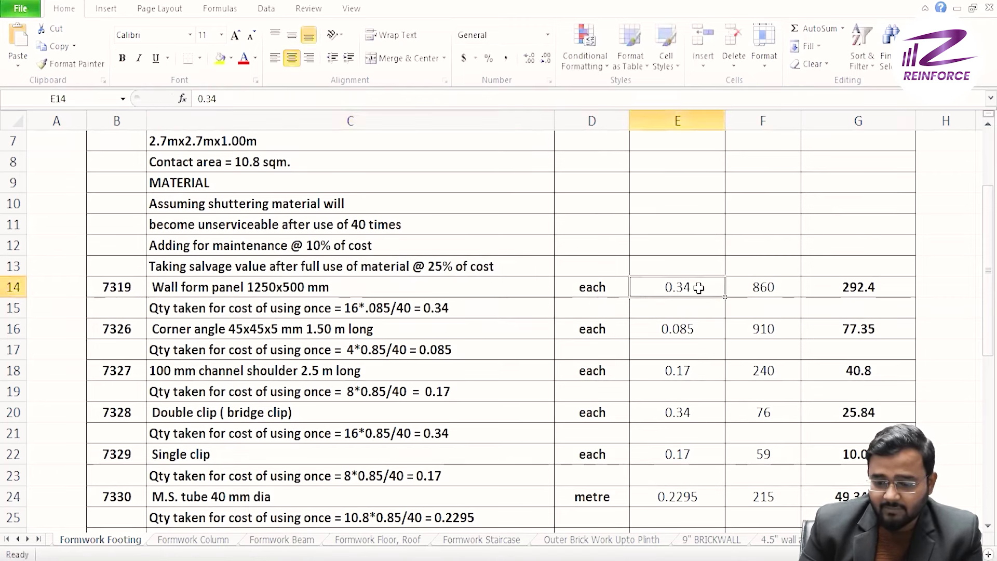
left_click(587, 289)
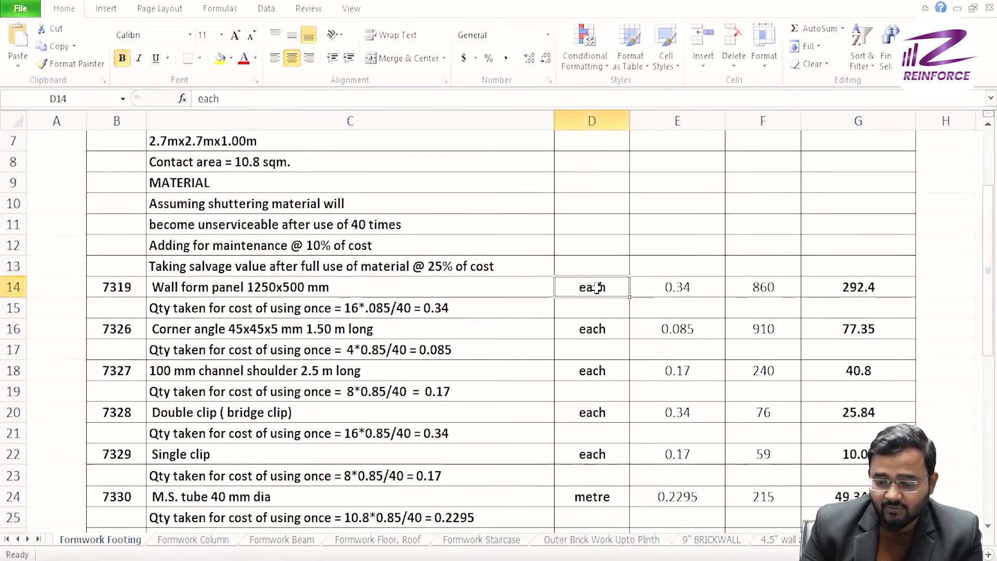
left_click(693, 289)
double_click(693, 289)
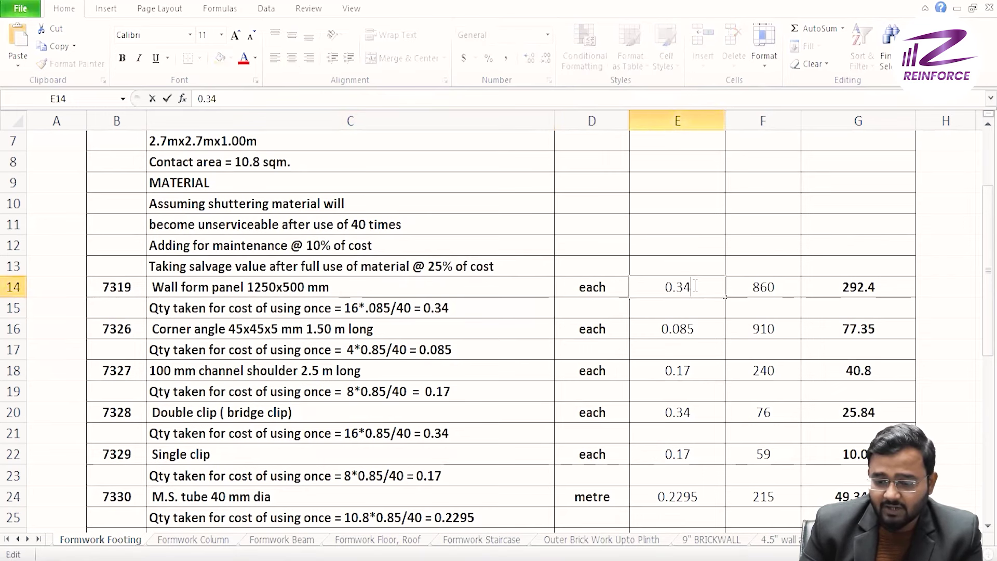
left_click_drag(693, 285, 660, 286)
left_click(660, 286)
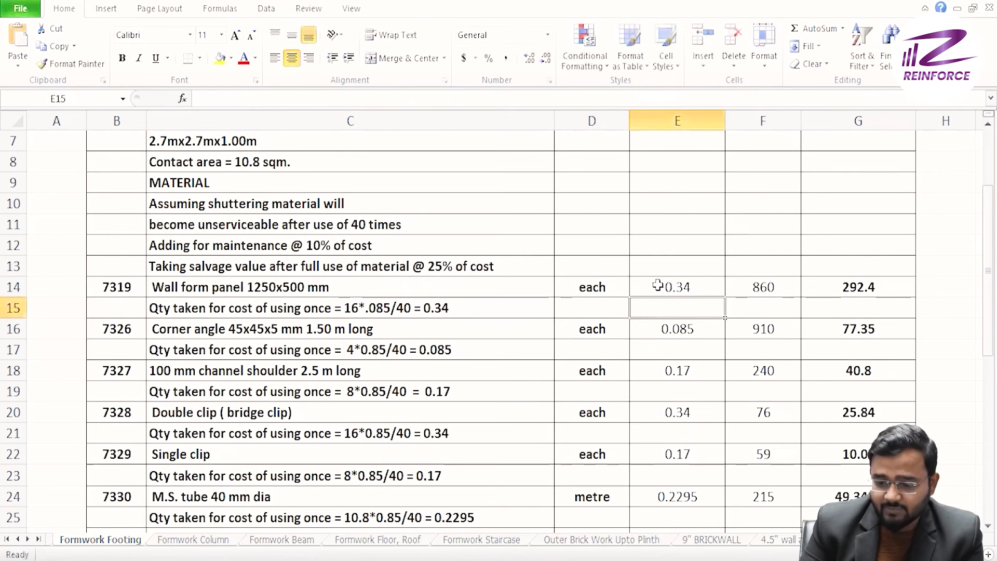
Highlight the wall form panel's rate in F14 and open the amount formula in G14 for inspection
double_click(782, 285)
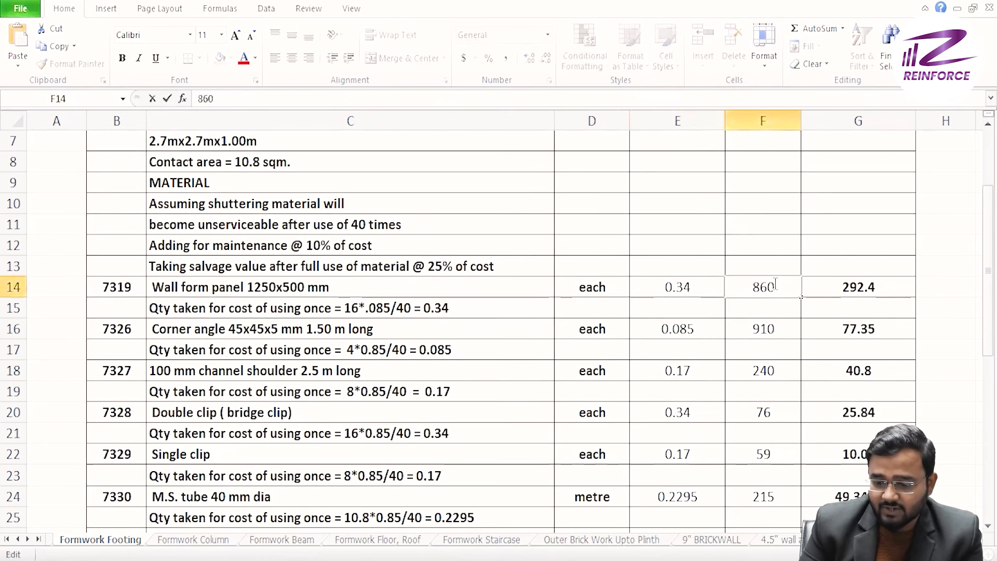
left_click_drag(781, 284, 738, 285)
key("Return")
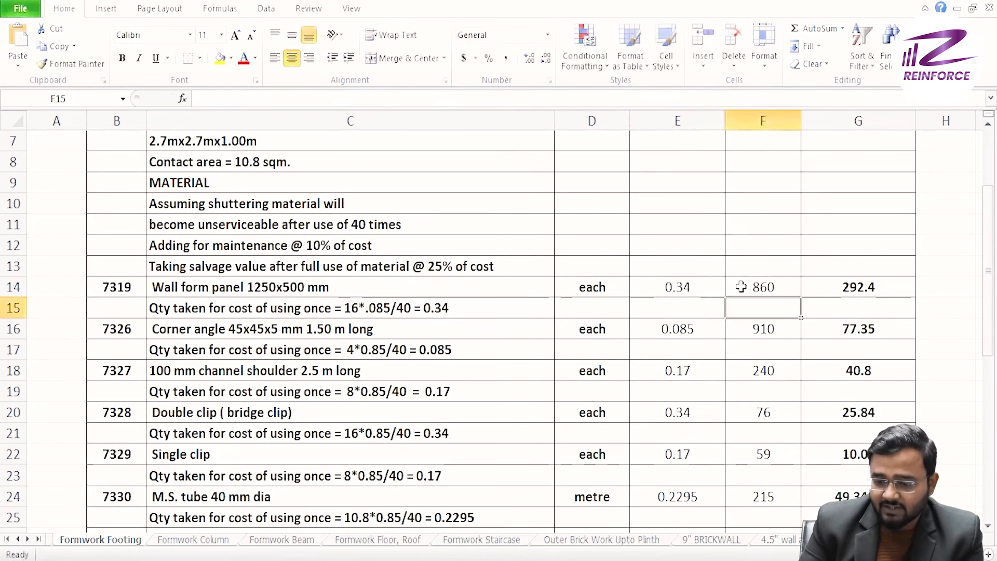
double_click(841, 287)
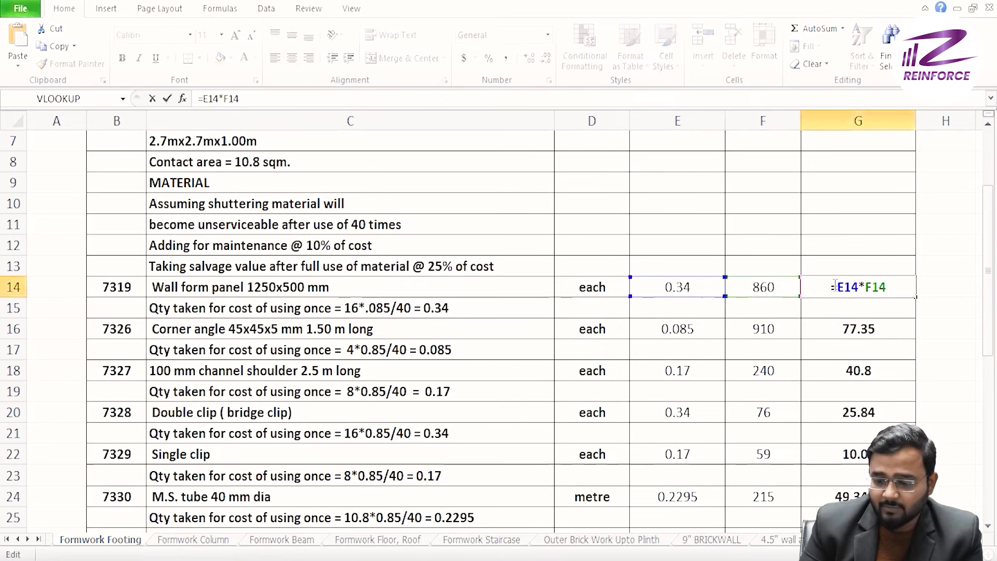
Close the wall form panel's amount formula and highlight the corner angle's size "45x45x5 mm" and length "1.50 m long" in C16
key("Return")
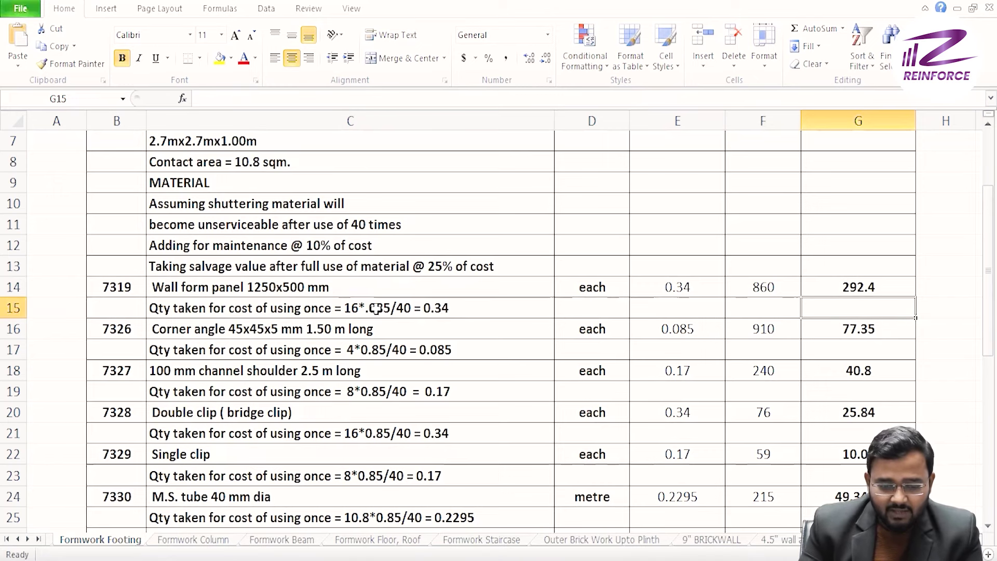
left_click(179, 330)
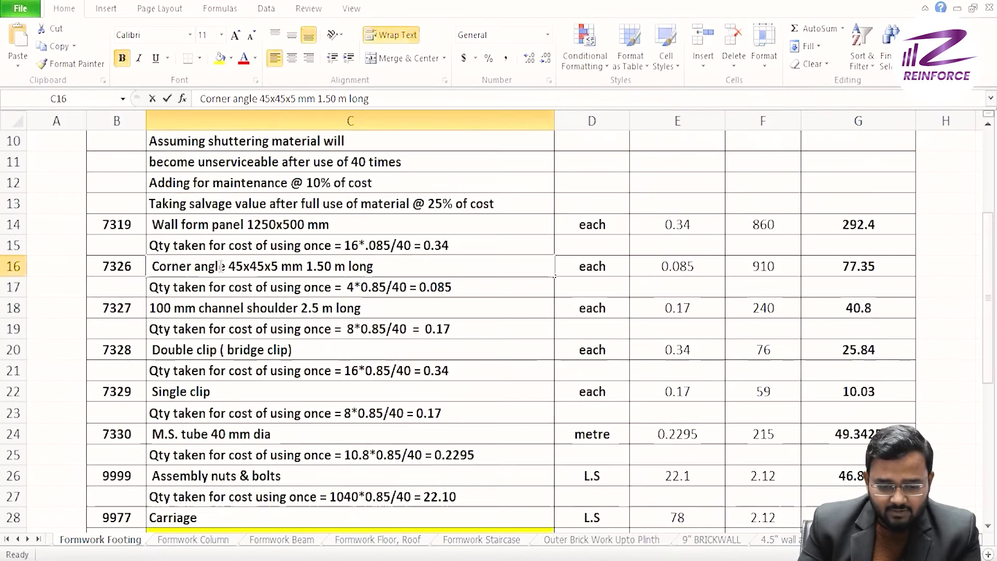
double_click(229, 266)
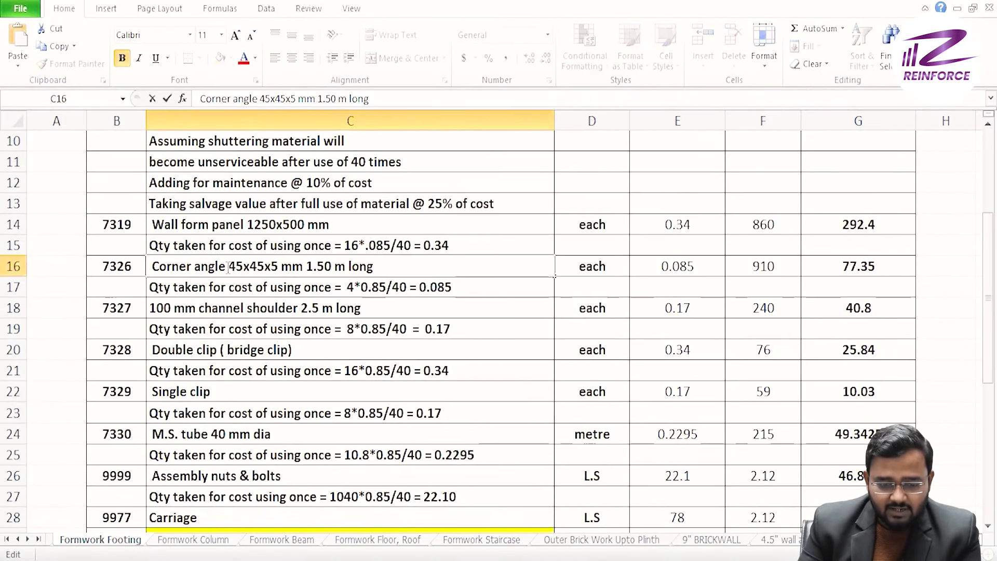
left_click_drag(228, 266, 303, 268)
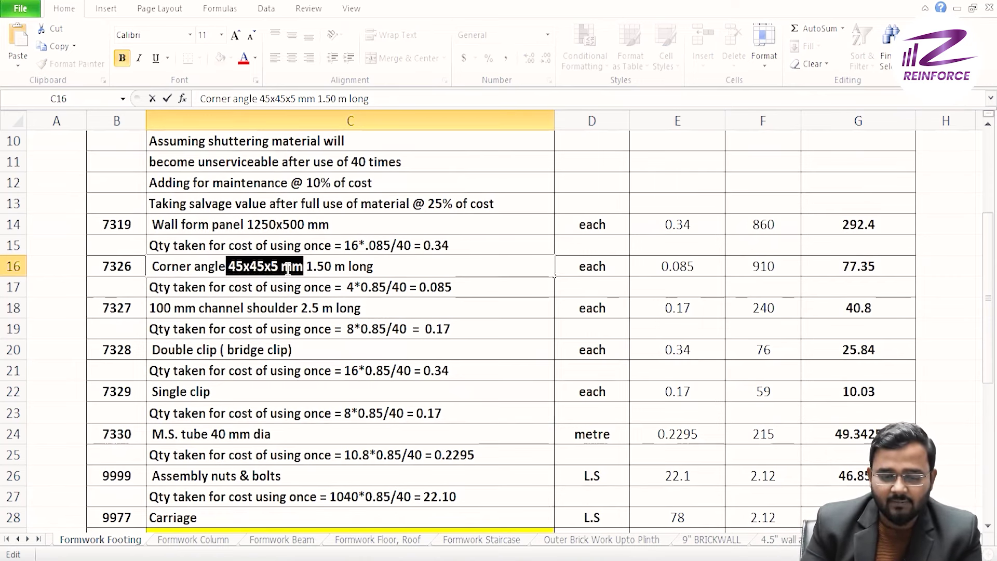
key("Return")
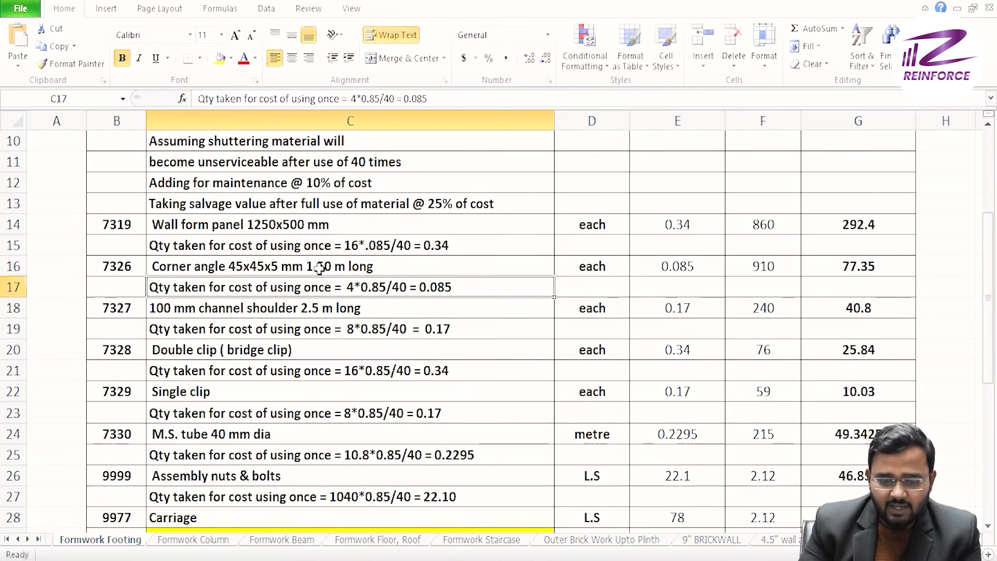
left_click(316, 269)
left_click_drag(307, 269, 373, 267)
key("Return")
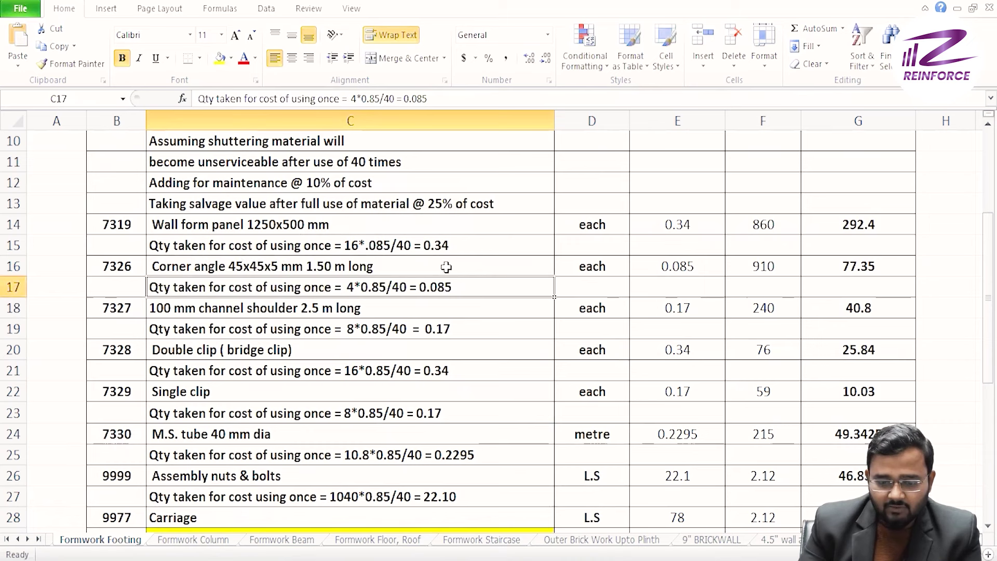
Highlight the corner angle's quantity expression "4*0.85/40 = 0.085" in C17 and check its quantity in E16 and amount in G16
double_click(355, 291)
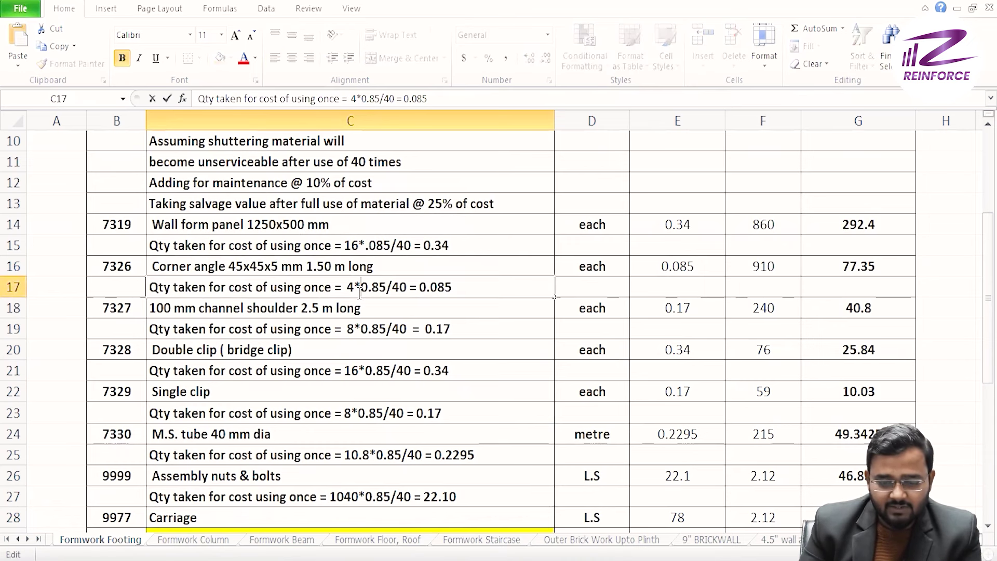
left_click_drag(346, 289, 387, 290)
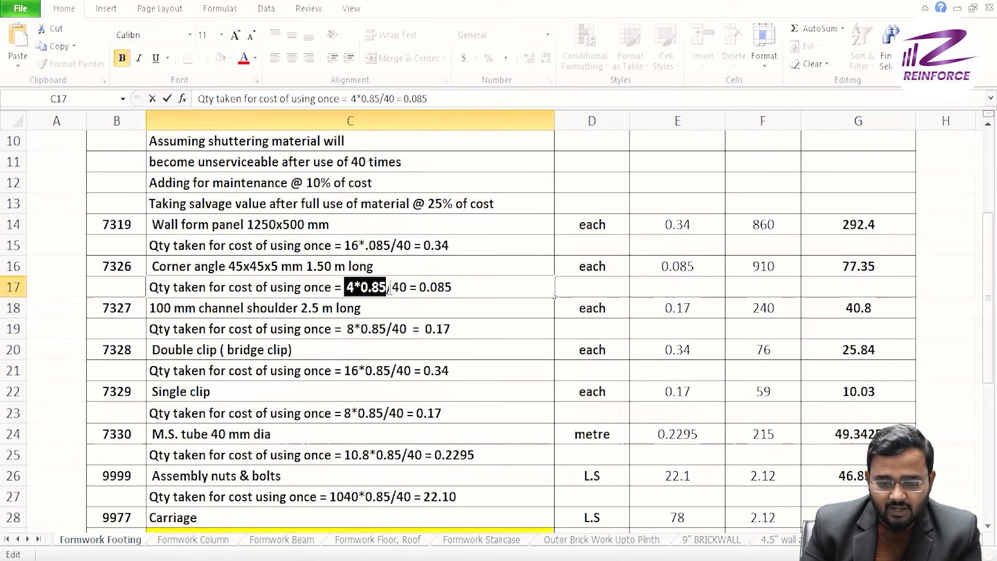
left_click_drag(389, 289, 453, 290)
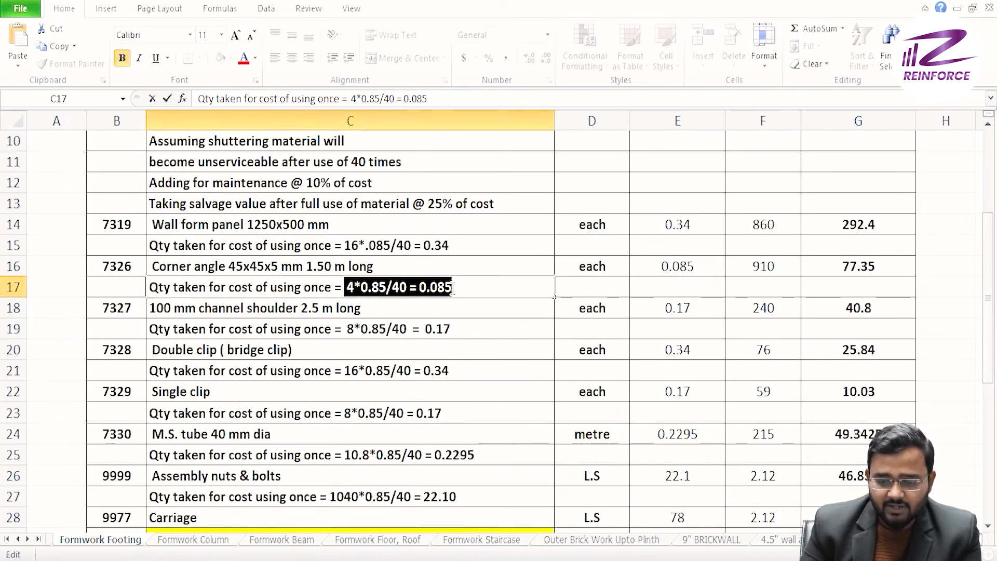
left_click(700, 264)
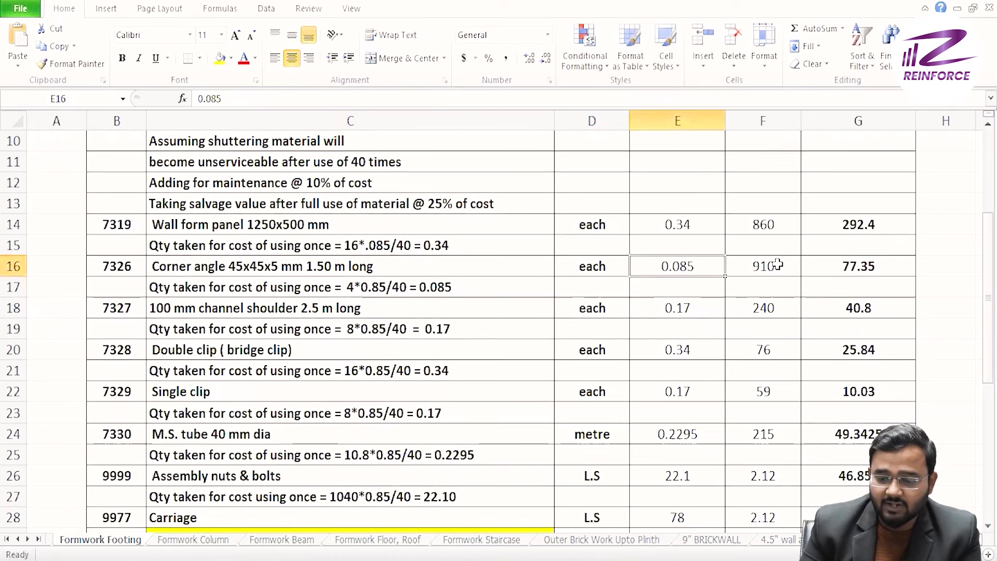
left_click(861, 265)
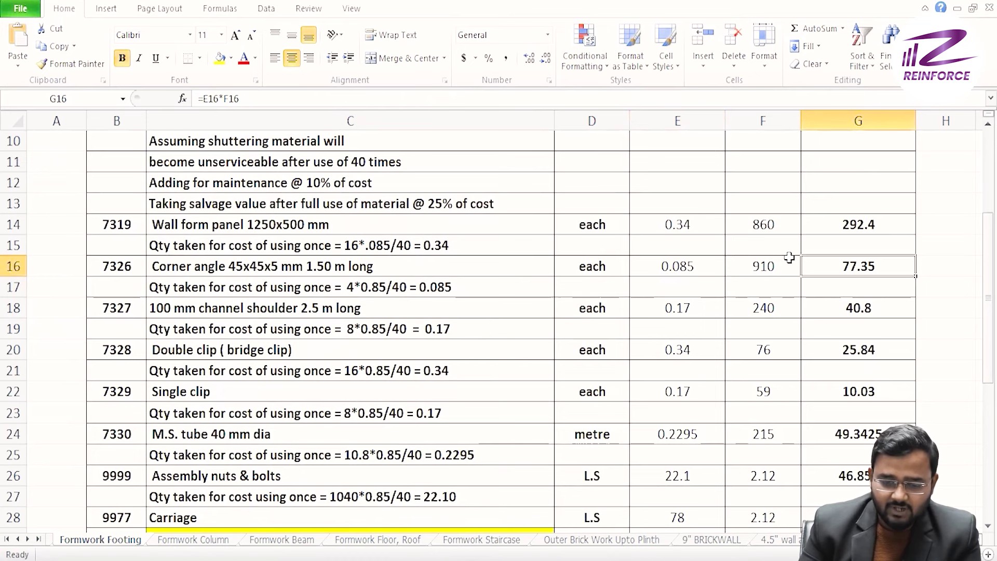
Correct the wall form panel's quantity expression in C15 to read 16*.85/40 = 0.34
double_click(378, 244)
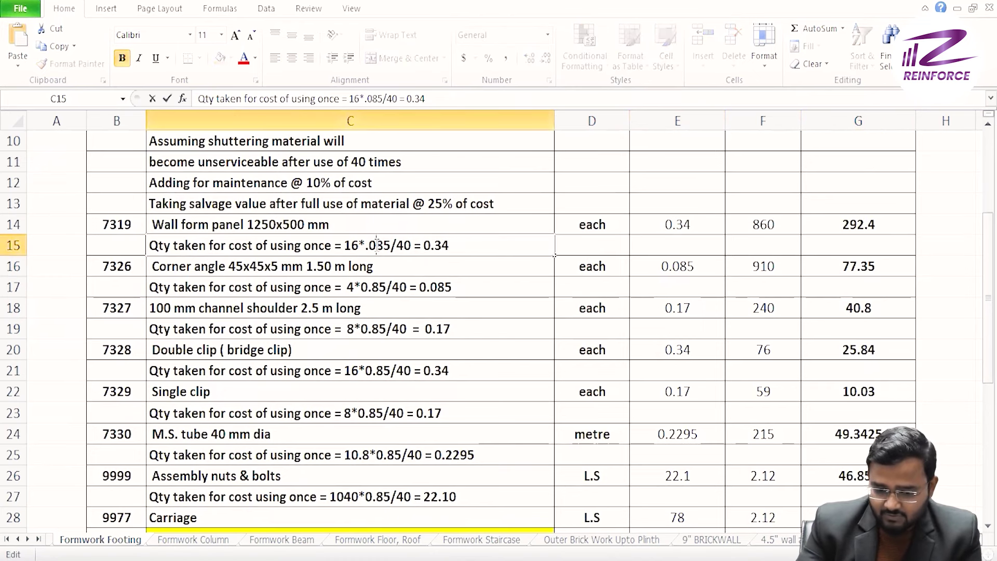
key("BackSpace")
key("Return")
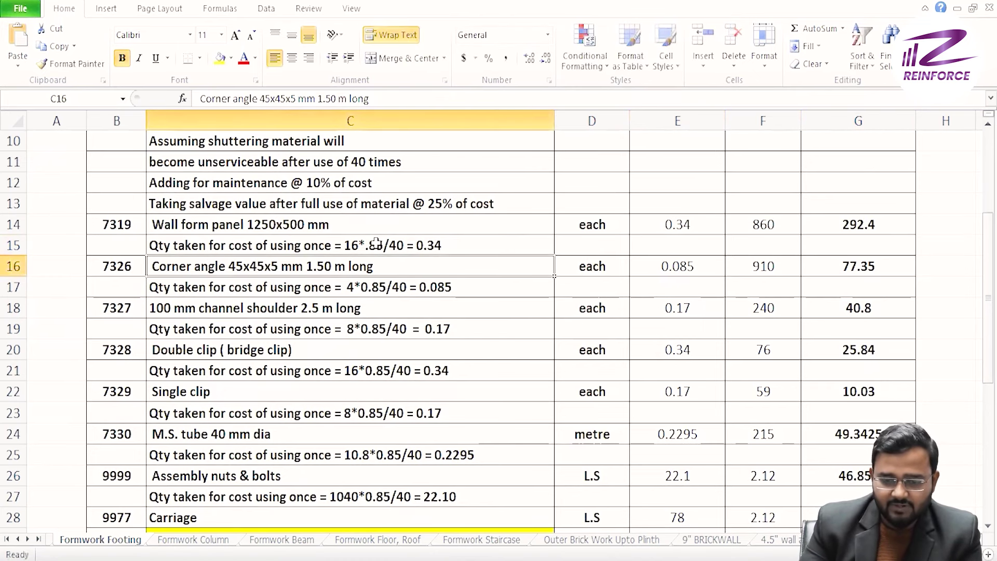
left_click(378, 244)
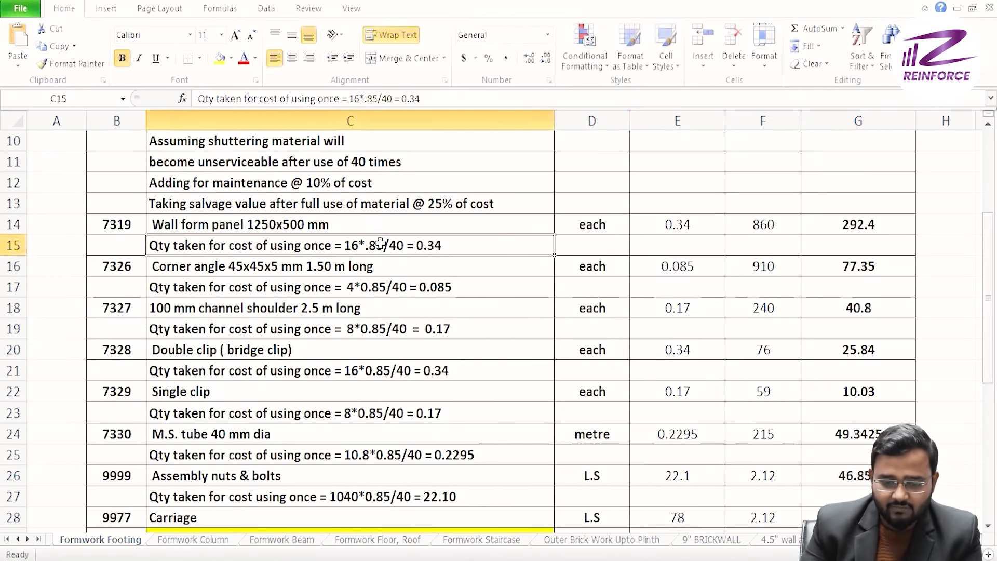
Select the 100 mm channel shoulder item in C18 and view the channel-soldier-1000x1000 picture from File Explorer's Downloads folder
left_click(217, 312)
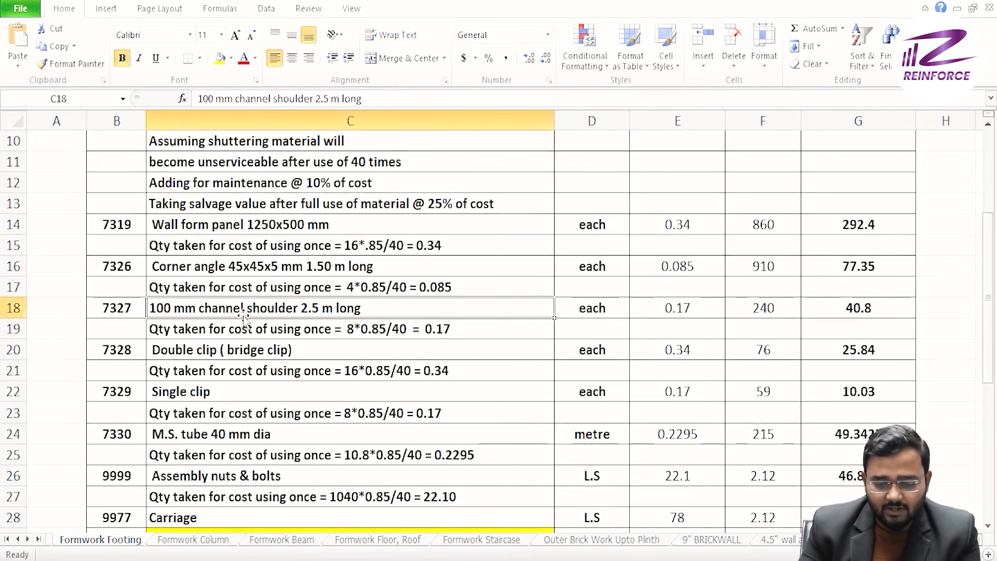
key("alt+Tab")
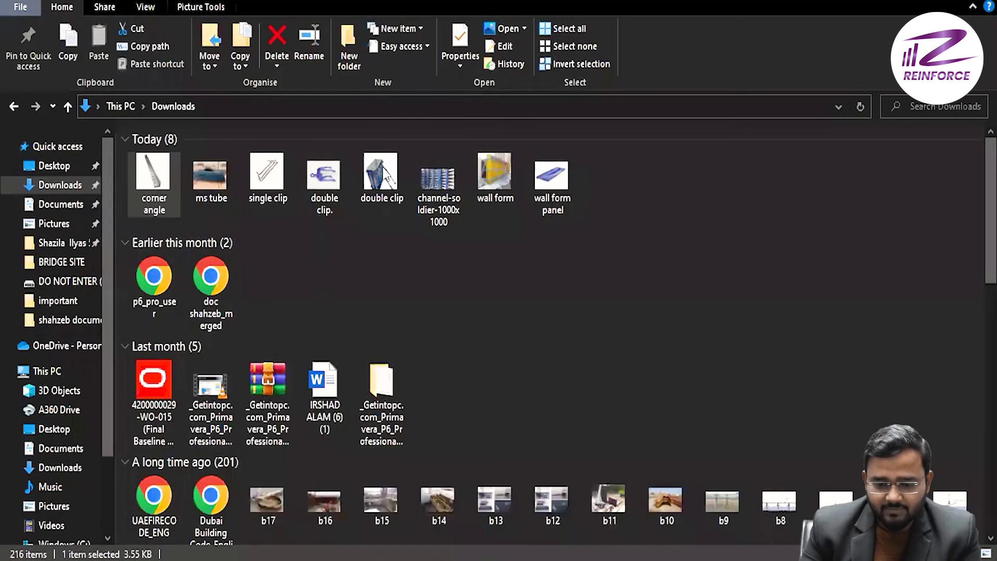
left_click(439, 180)
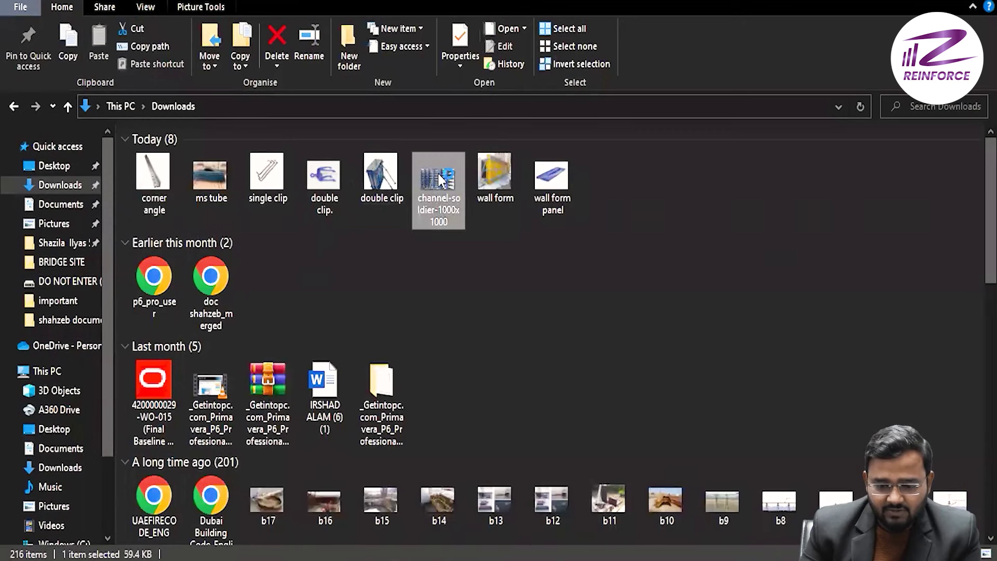
double_click(438, 180)
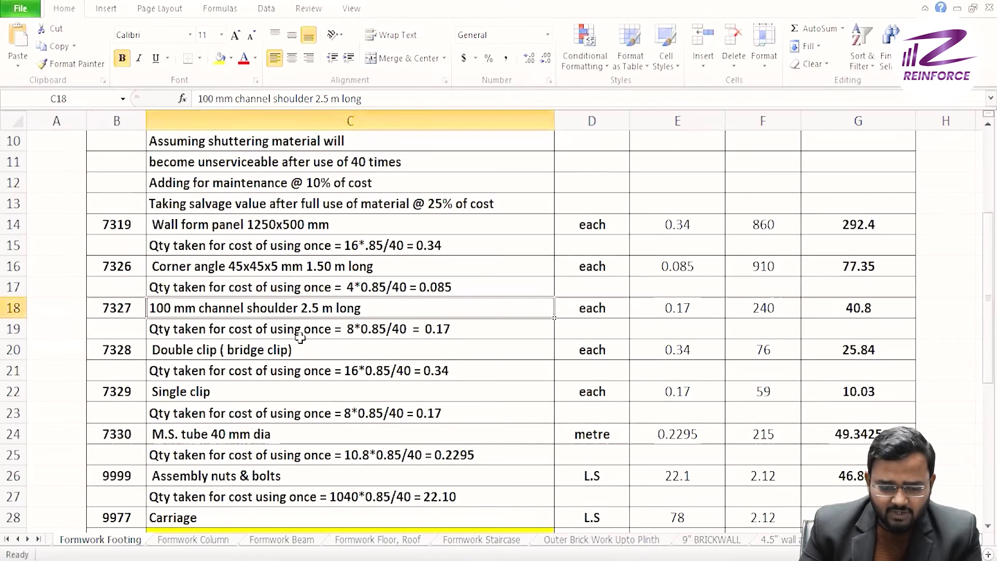
In the Excel worksheet, highlight the channel shoulder's quantity expression "8*0.85/40" and its result "0.17" in C19
left_click(246, 328)
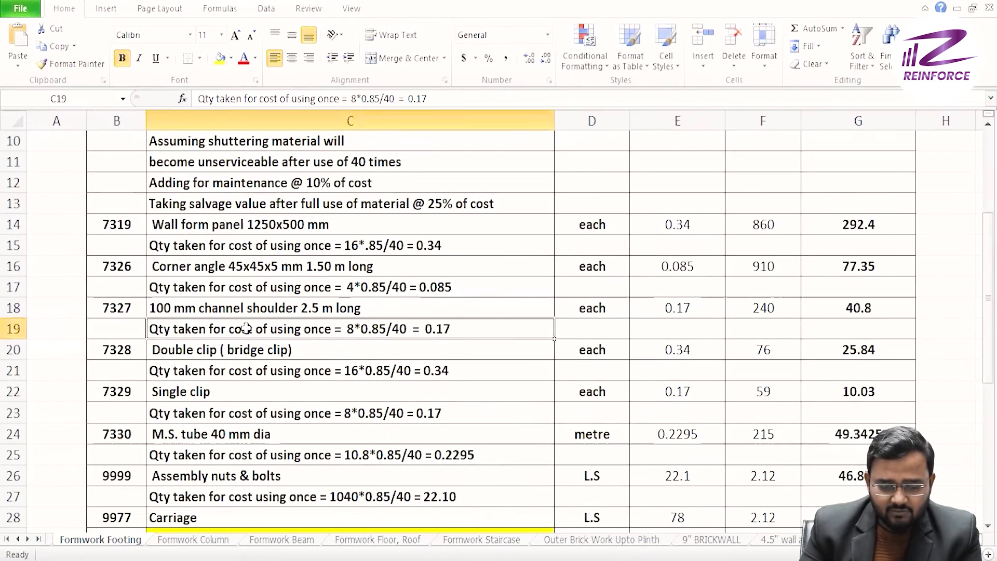
double_click(351, 329)
left_click_drag(346, 328, 406, 331)
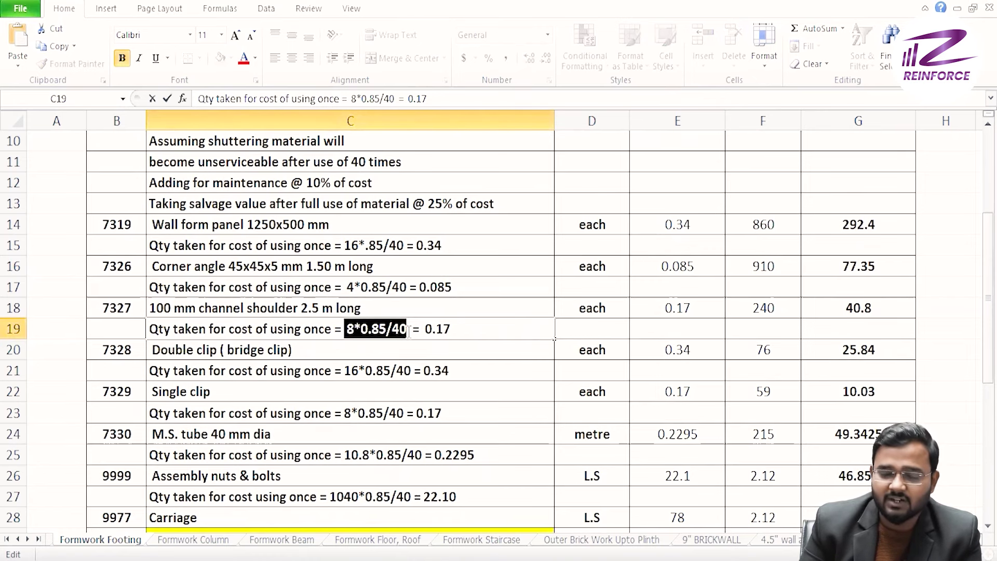
left_click_drag(409, 330, 455, 331)
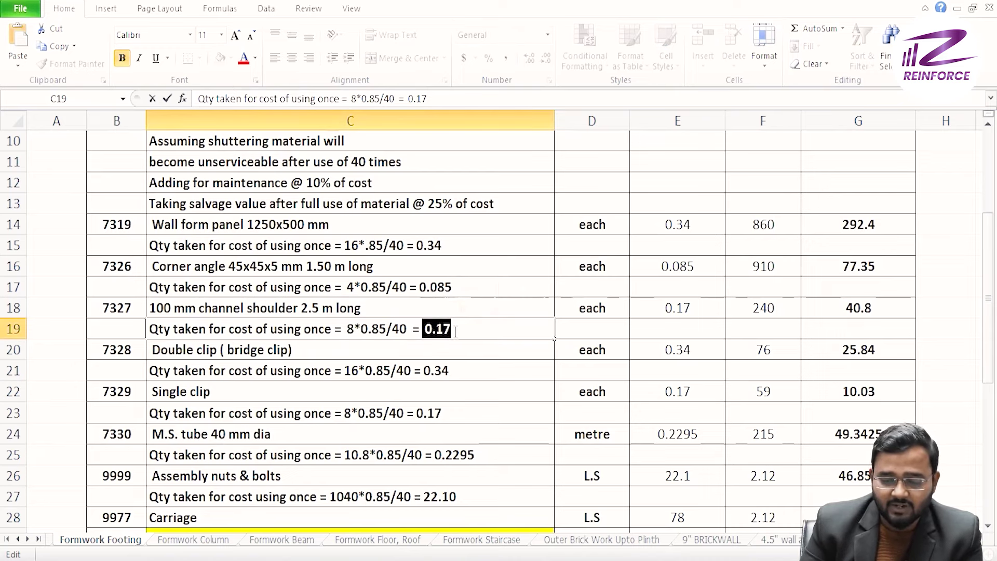
Highlight the channel shoulder's rate in F18, check its quantity in E18 and inspect the amount formula in G18
double_click(776, 309)
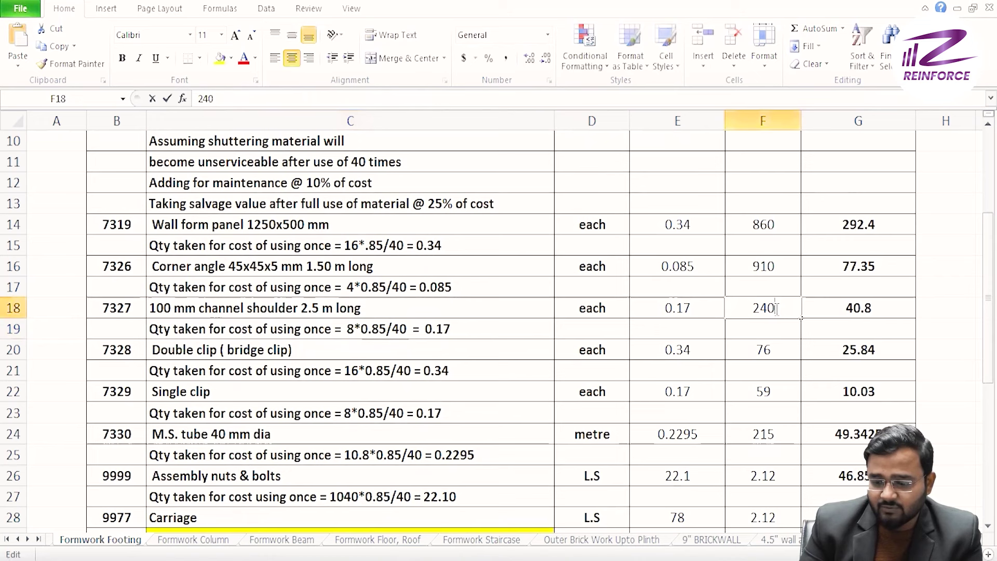
left_click_drag(776, 309, 726, 309)
left_click_drag(726, 308, 681, 308)
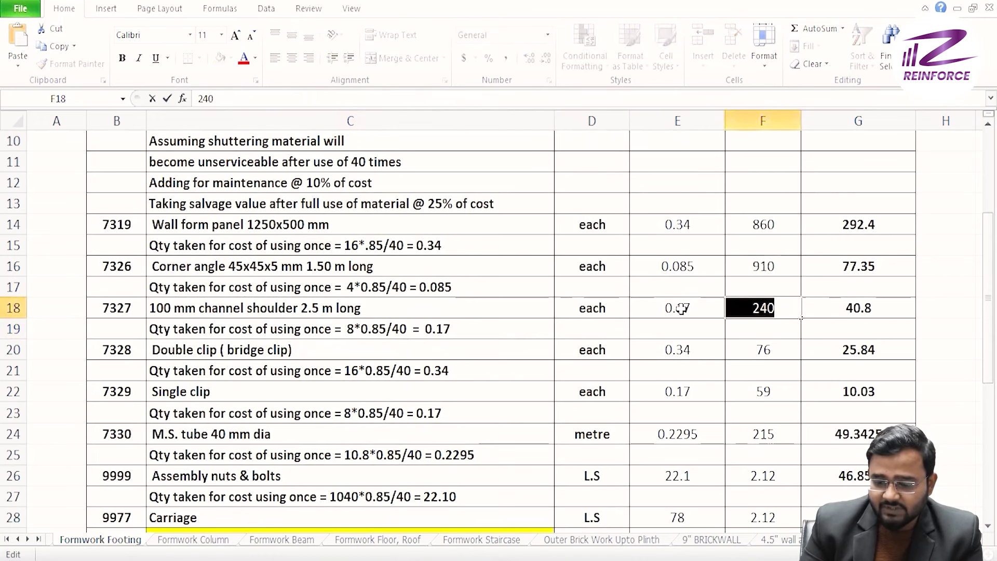
left_click(681, 308)
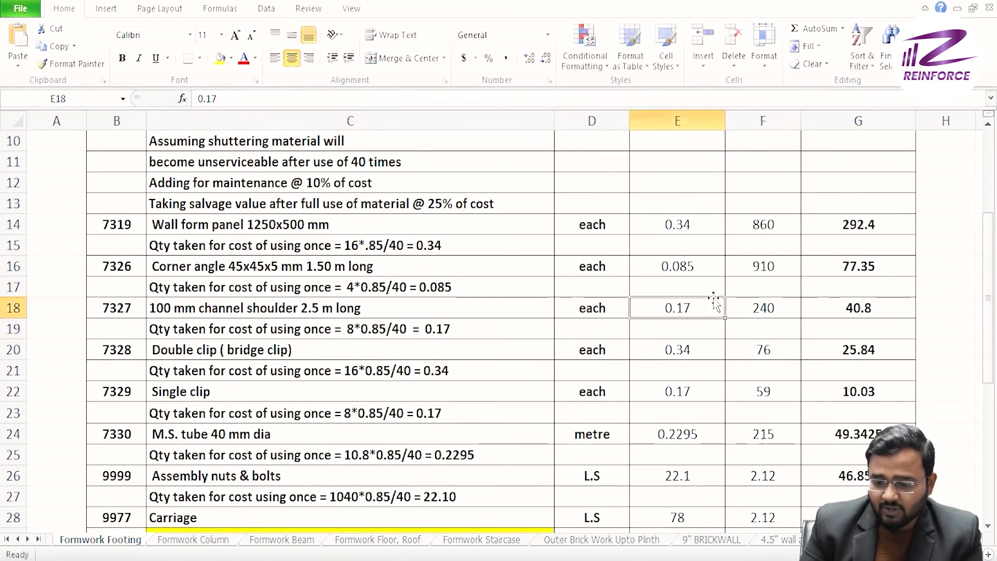
double_click(839, 307)
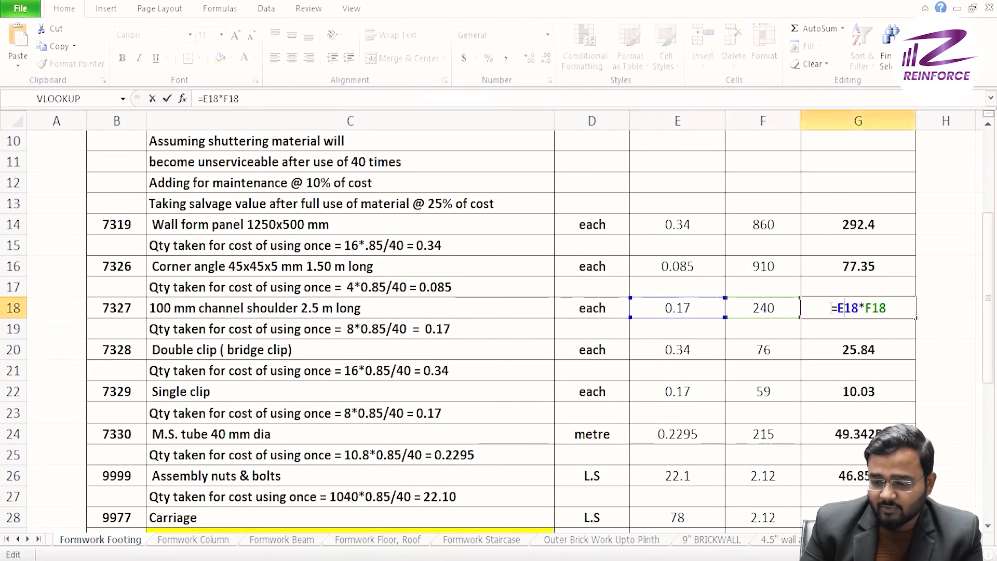
key("Return")
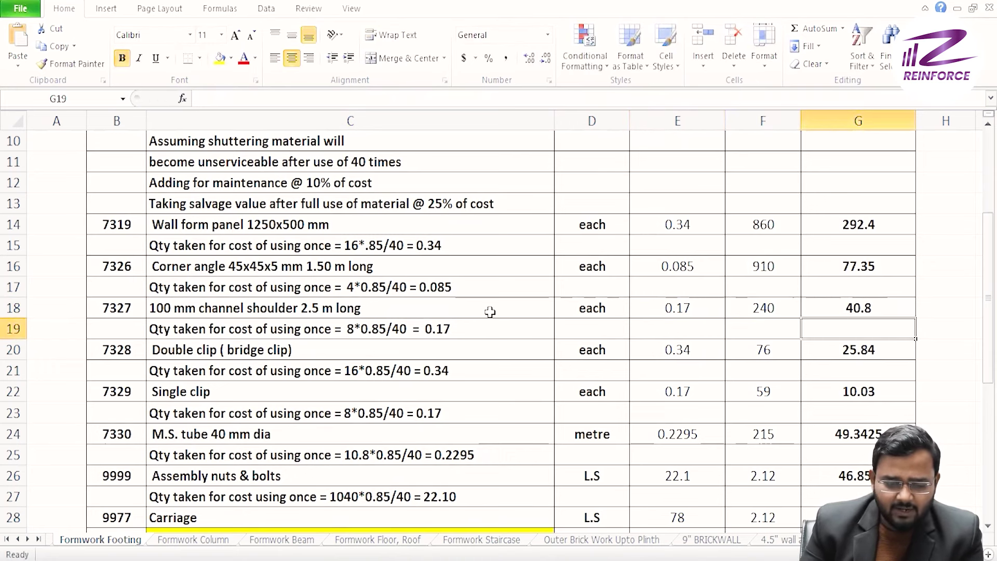
Select the double clip item in C20, view the double clip and wall form pictures from the Downloads folder, and return to Excel
left_click(280, 351)
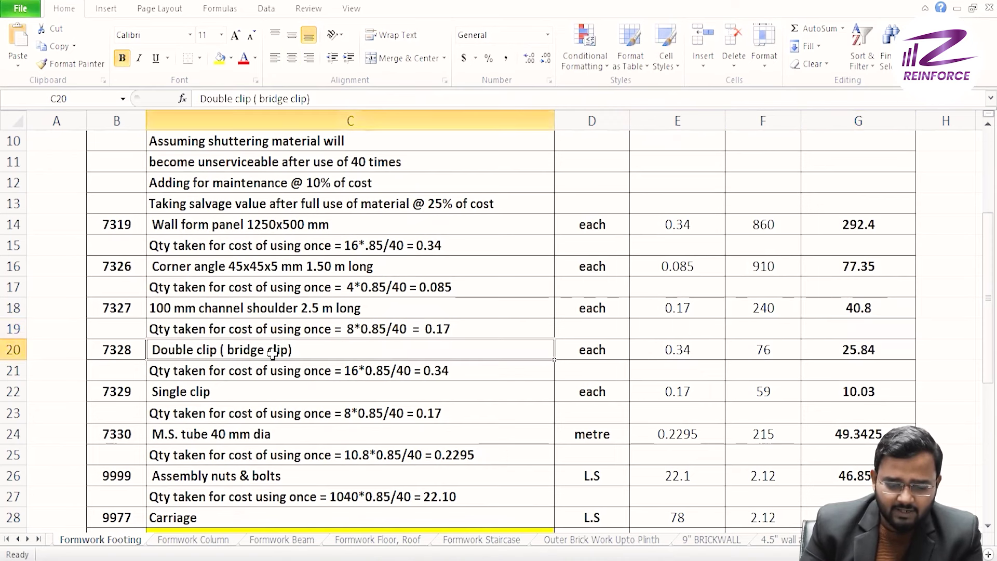
key("alt+Tab")
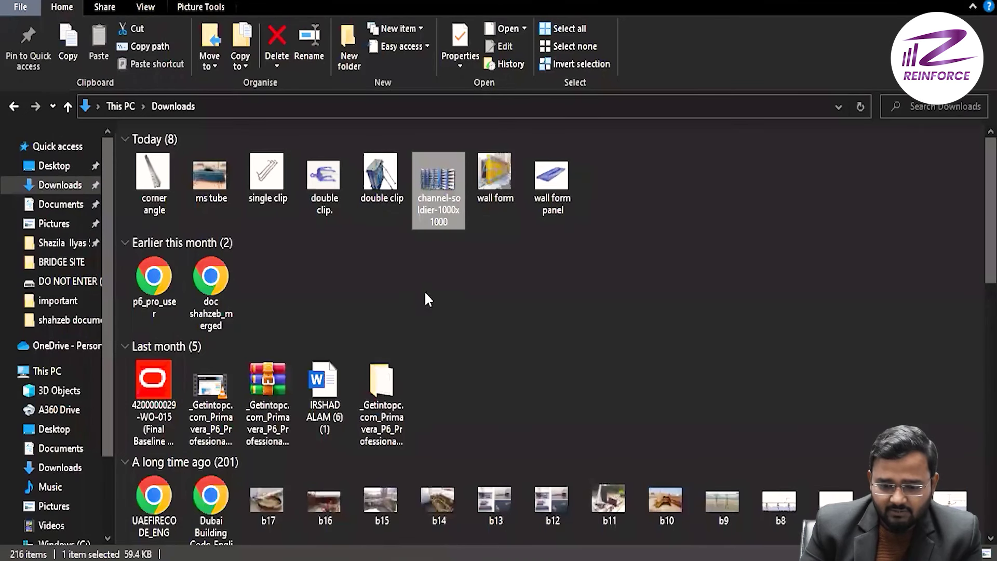
double_click(333, 192)
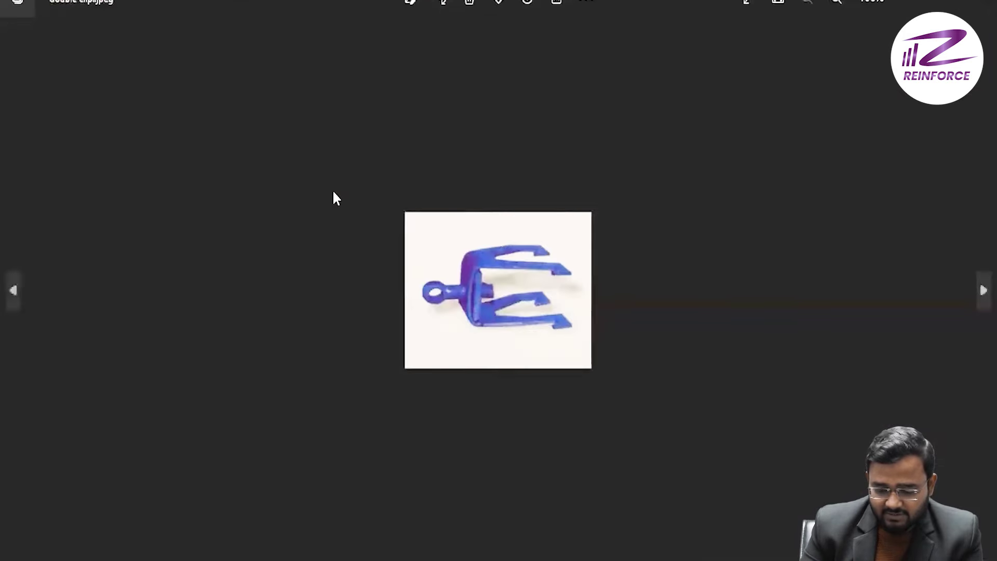
key("Right")
scroll(501, 264, "up", 4)
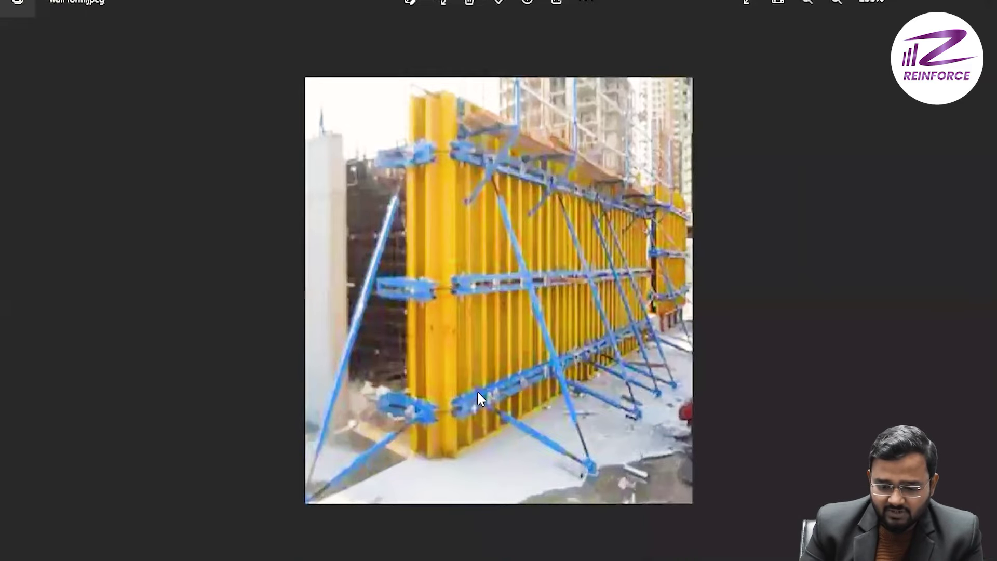
scroll(477, 388, "down", 2)
key("alt+Tab")
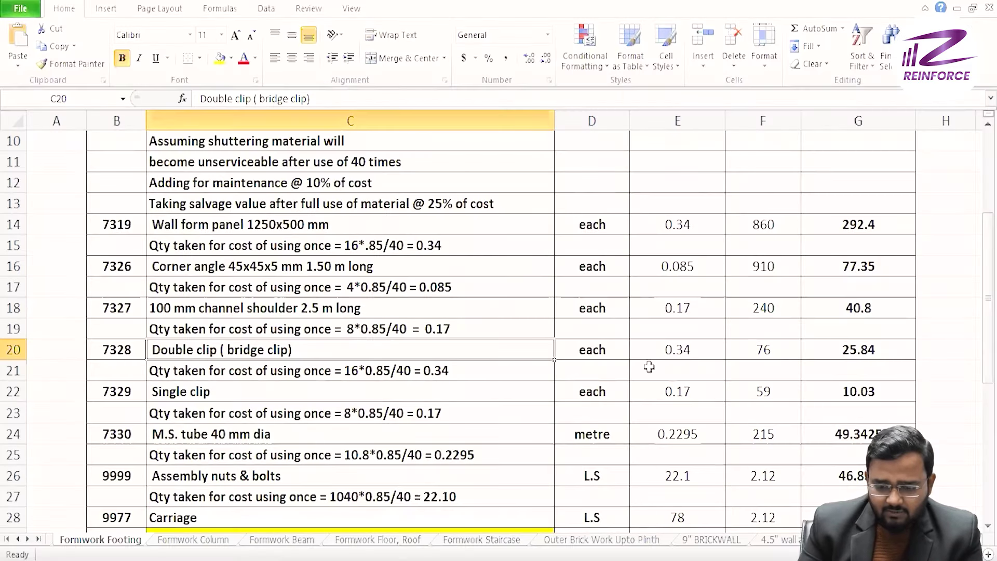
Highlight the double clip's quantity expression "16*0.85/40 = 0.34" in C21 and select the single clip's quantity line in C23
double_click(364, 373)
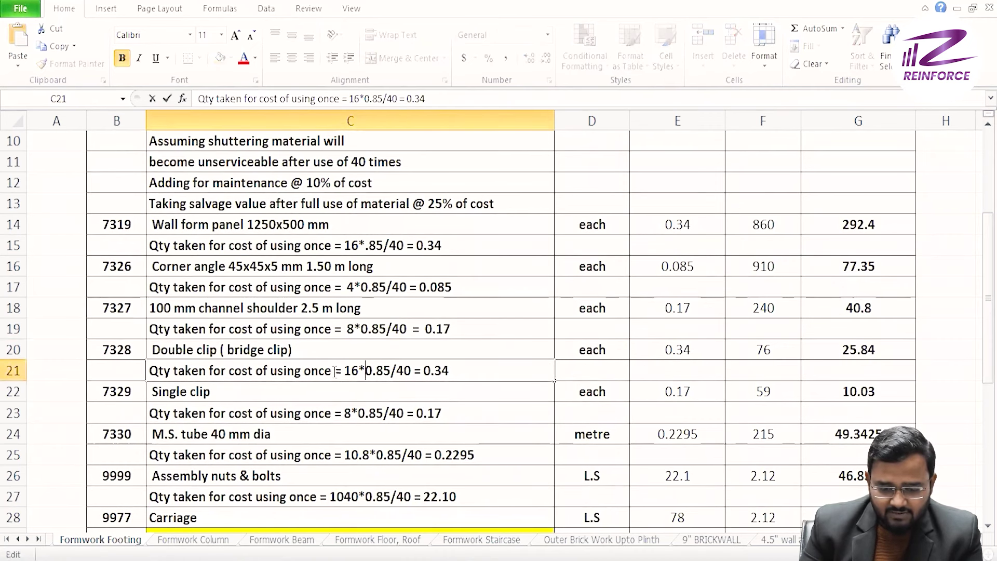
left_click_drag(345, 371, 445, 371)
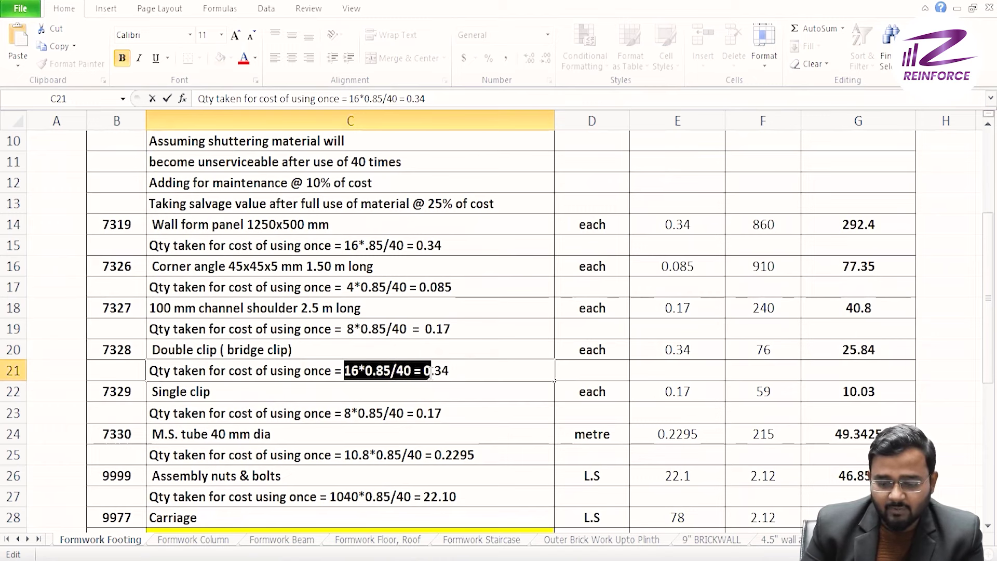
left_click(450, 372)
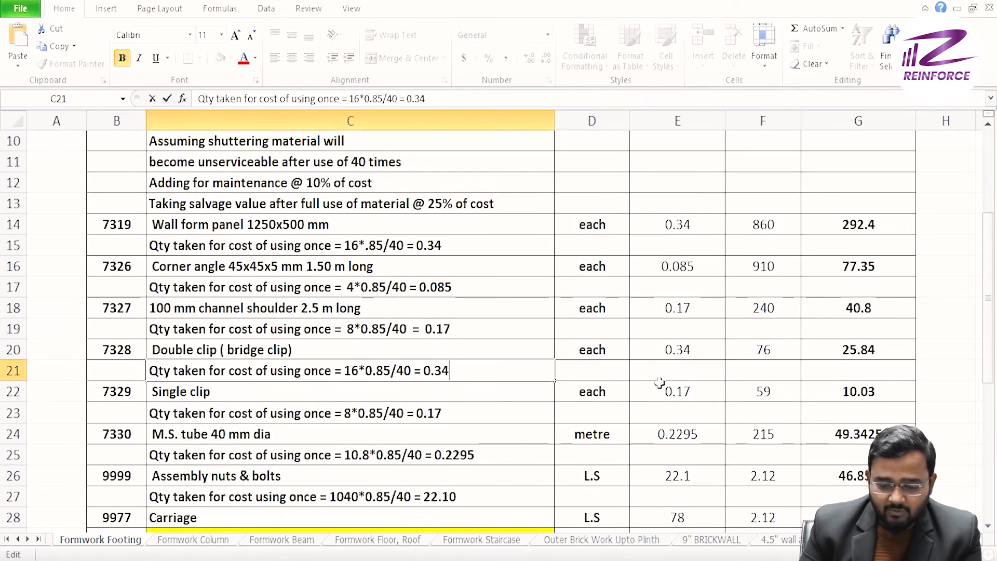
left_click(353, 415)
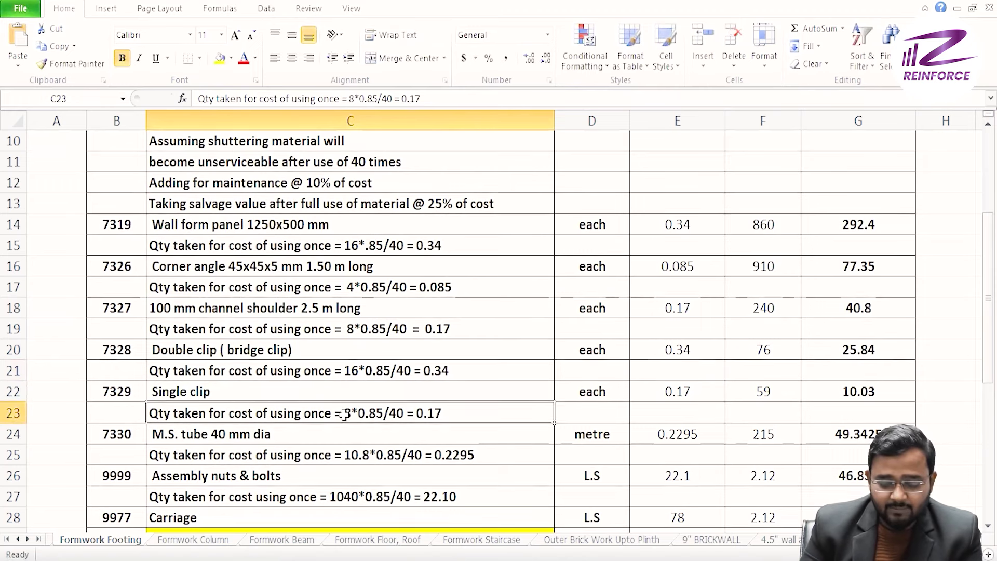
Highlight the single clip's quantity expression "8*0.85/40" in C23 and select its rate in F22
double_click(345, 413)
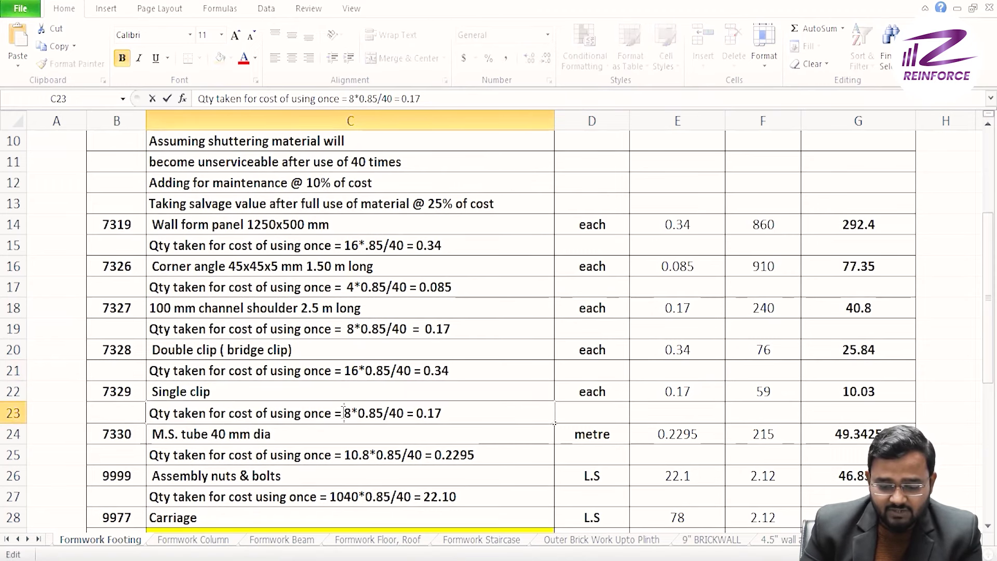
left_click_drag(344, 413, 433, 416)
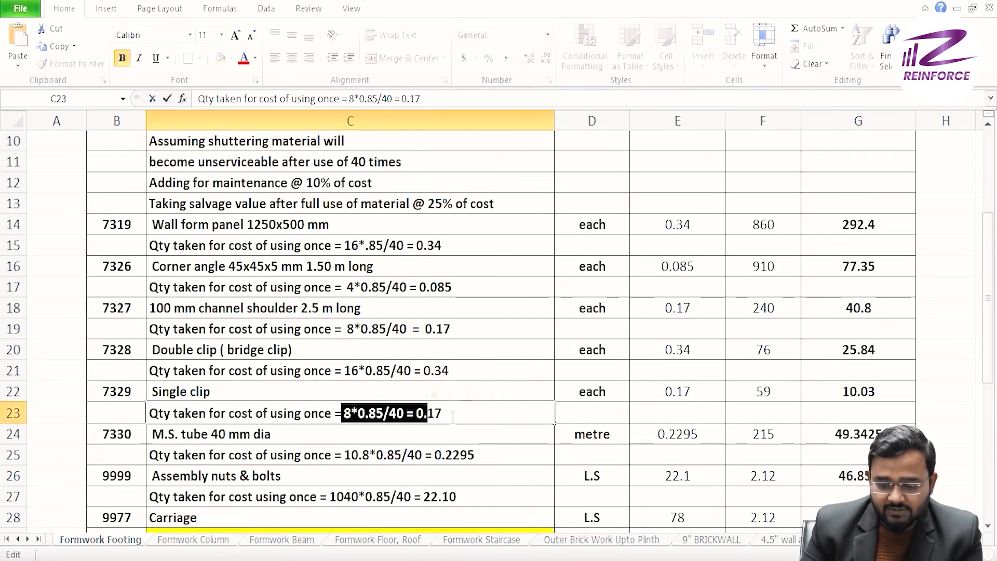
left_click(453, 417)
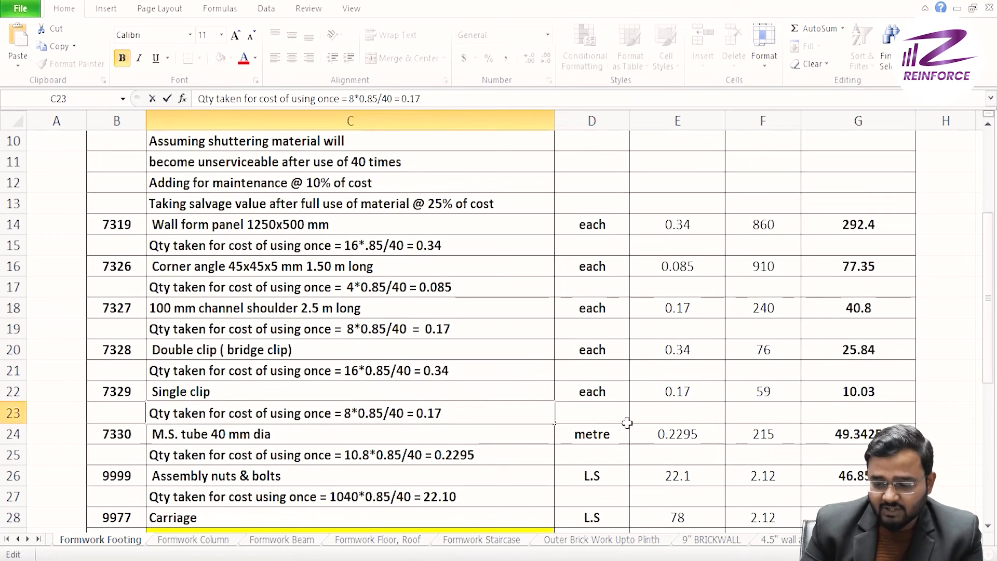
left_click(755, 388)
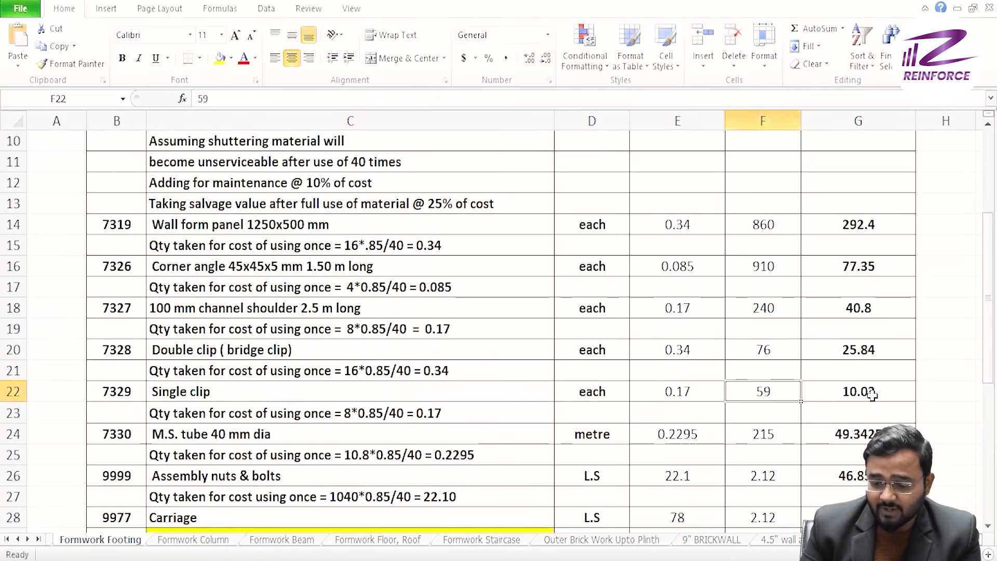
Select the M.S. tube 40 mm dia item in C24 and highlight its quantity expression "10.8*0.85/40" in C25
scroll(696, 374, "down", 3)
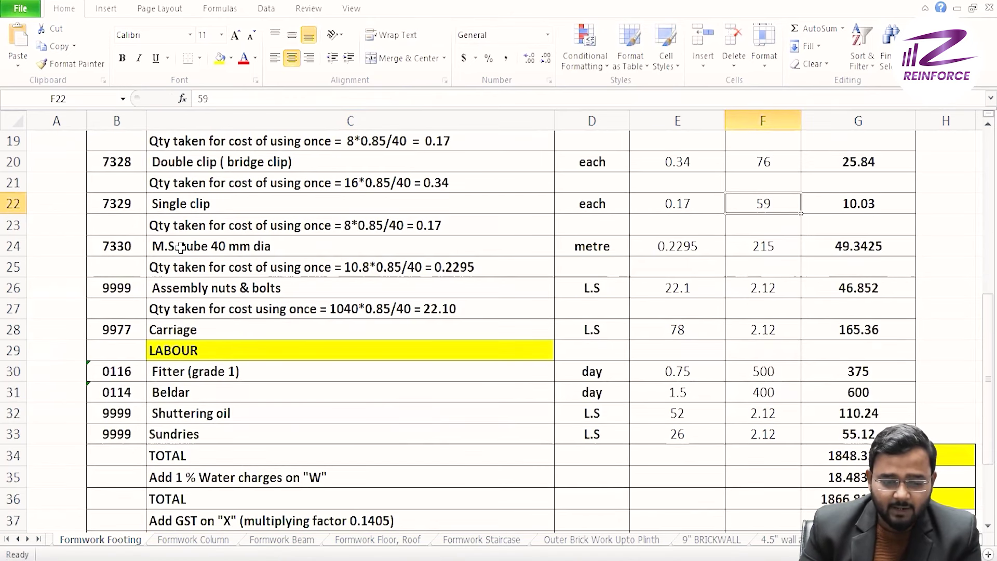
left_click(265, 249)
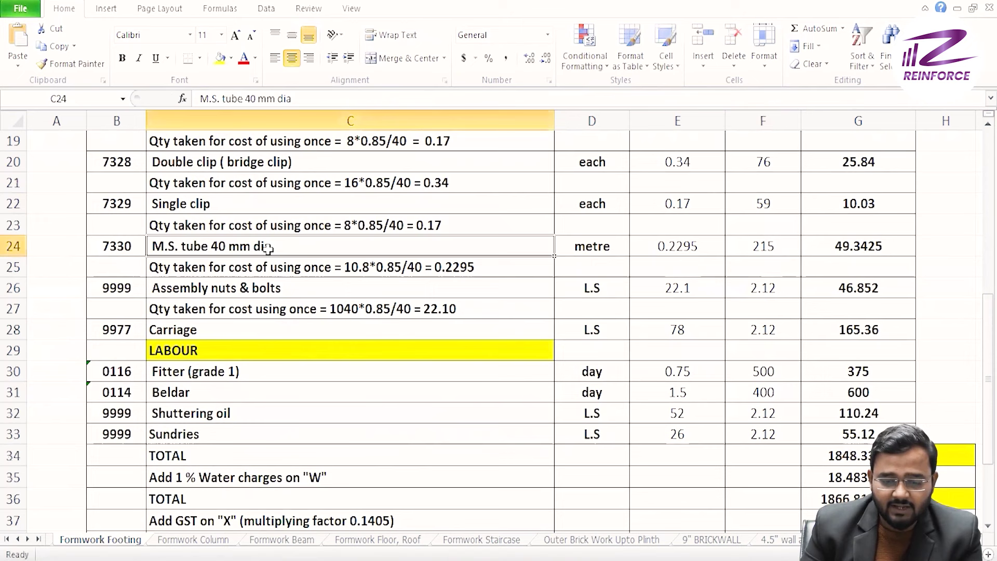
double_click(347, 268)
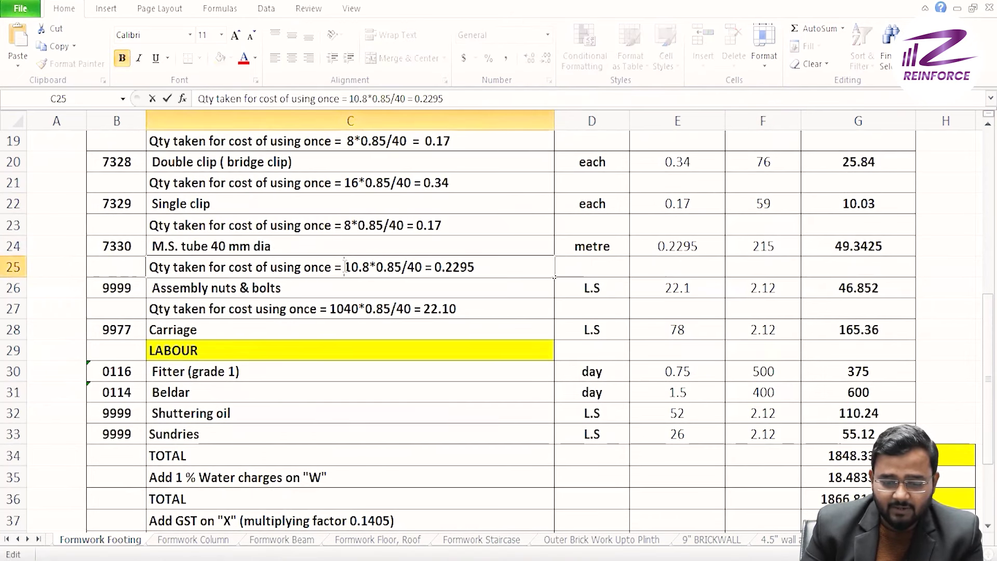
left_click_drag(345, 266, 426, 266)
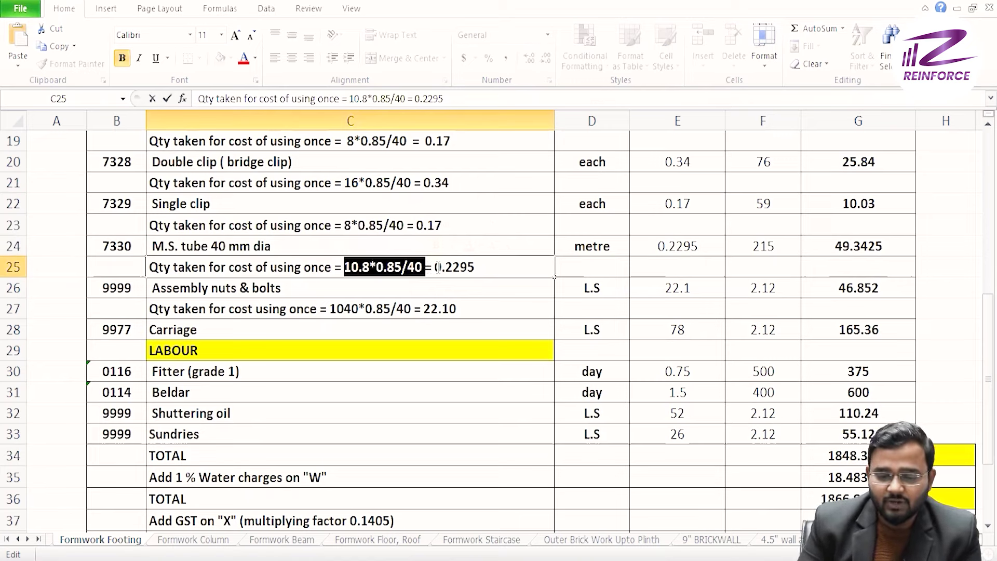
key("Return")
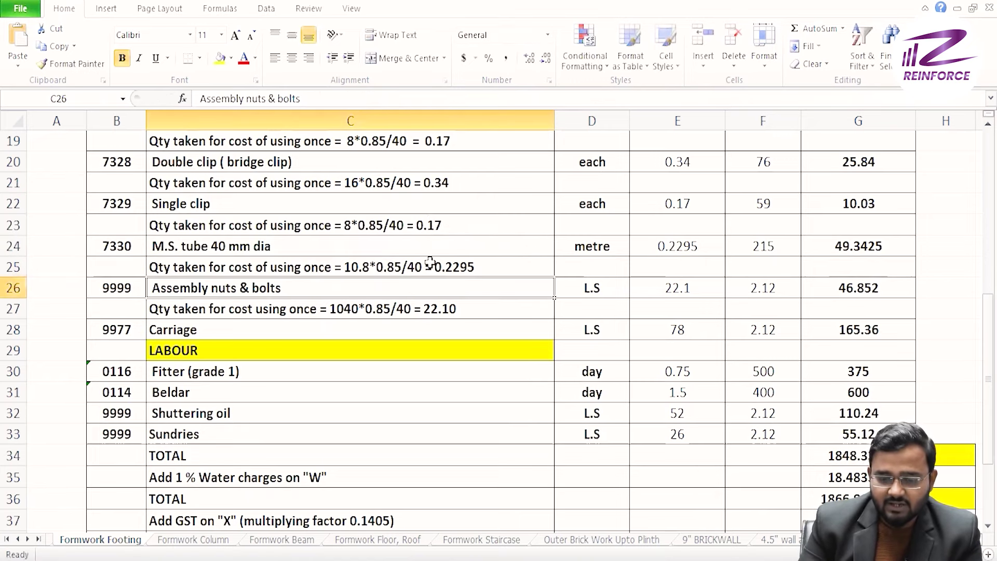
left_click(438, 266)
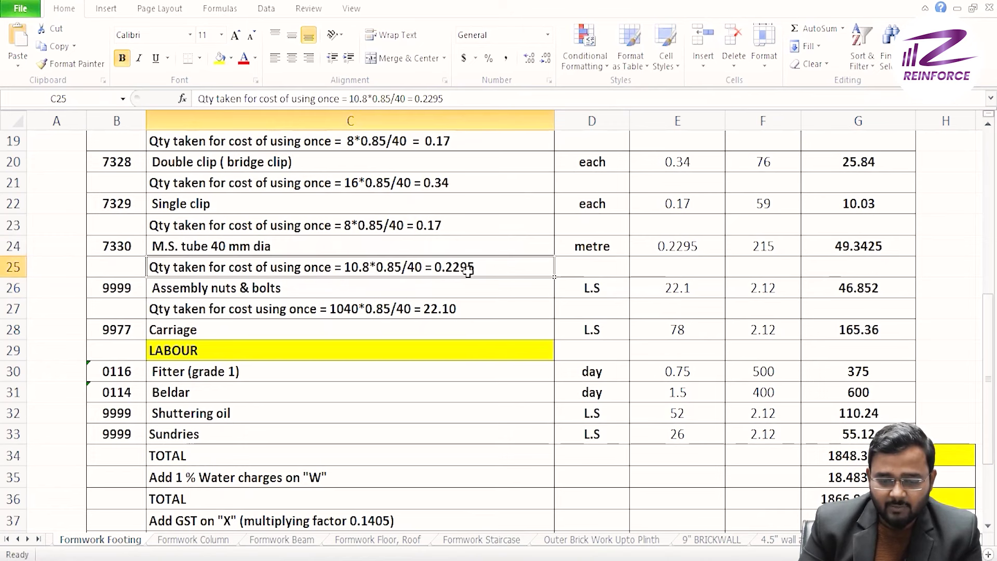
Check the M.S. tube's quantity in E24 and rate in F24, and inspect the amount formula in G24
left_click(701, 245)
left_click(784, 244)
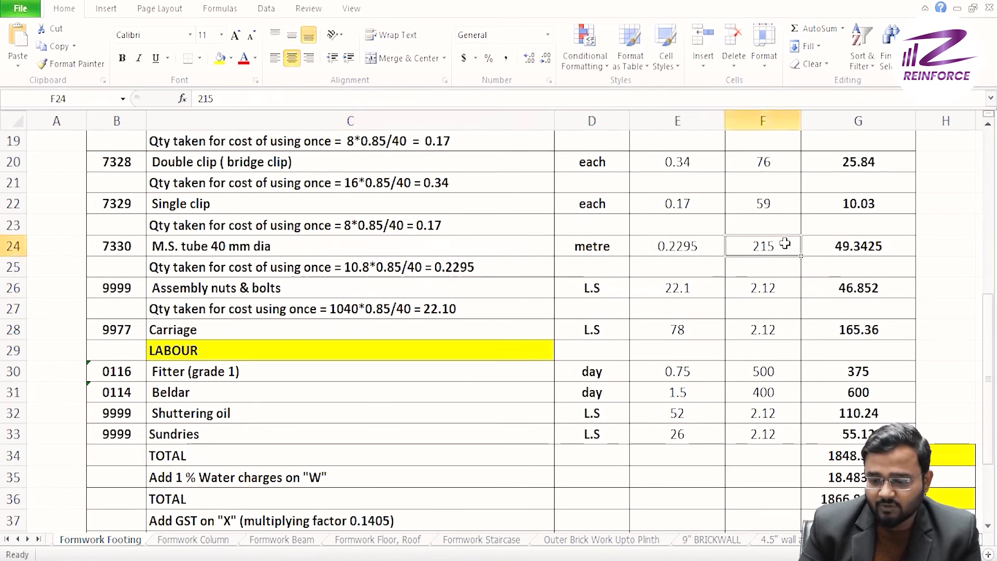
left_click(847, 243)
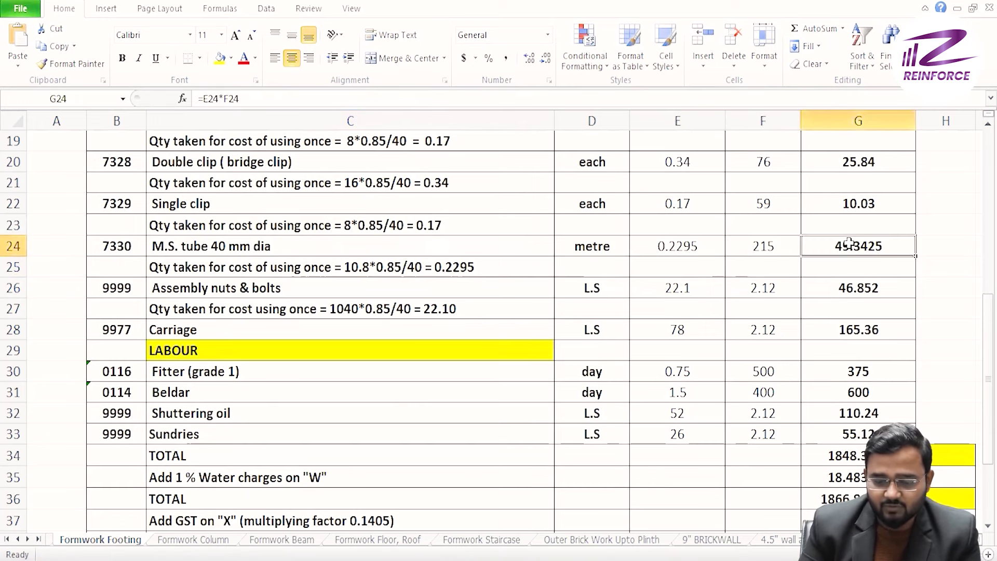
Highlight the item text "Assembly nuts & bolts" in C26
double_click(219, 288)
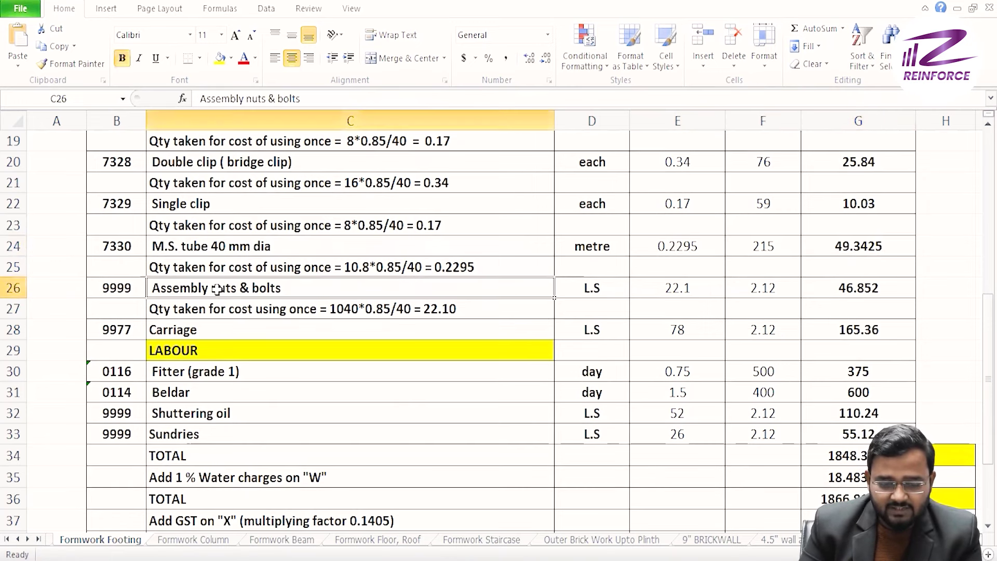
key("Home")
key("shift+Right")
key("shift+End")
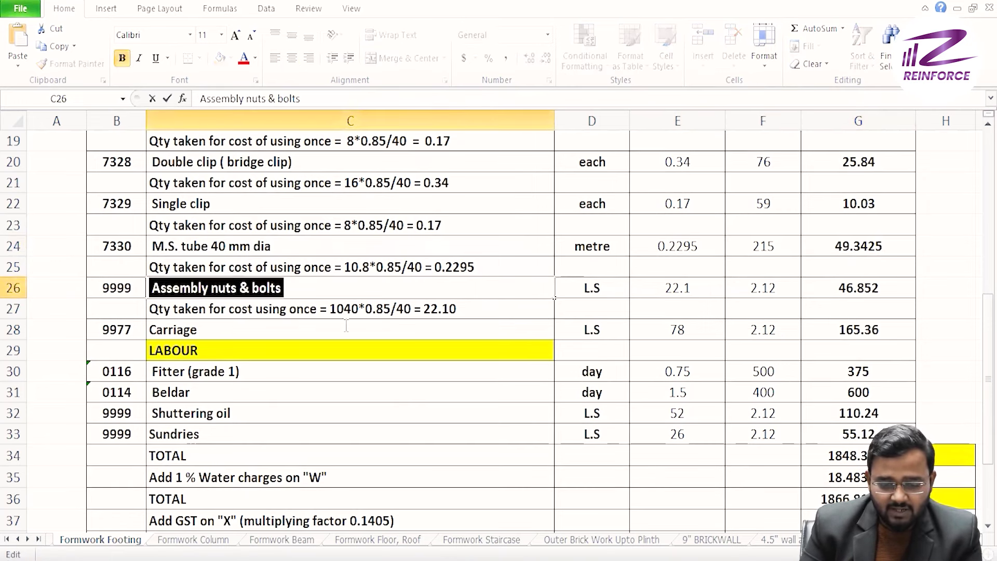
key("Return")
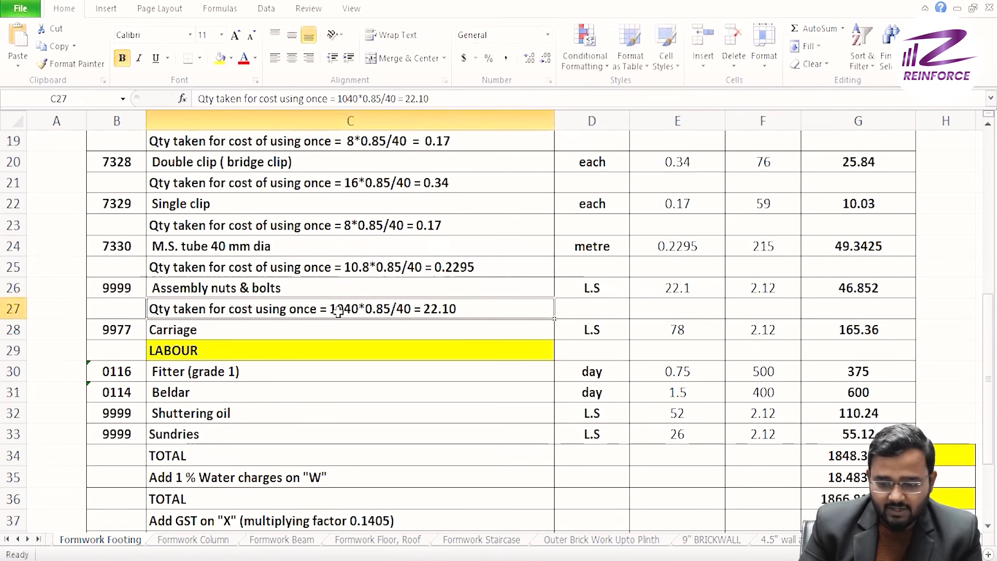
Highlight the nuts and bolts expression "1040*0.85/40 = 22.10" in C27, and check the quantity in E26 and the amount formula in G26
double_click(332, 309)
left_click_drag(331, 309, 467, 314)
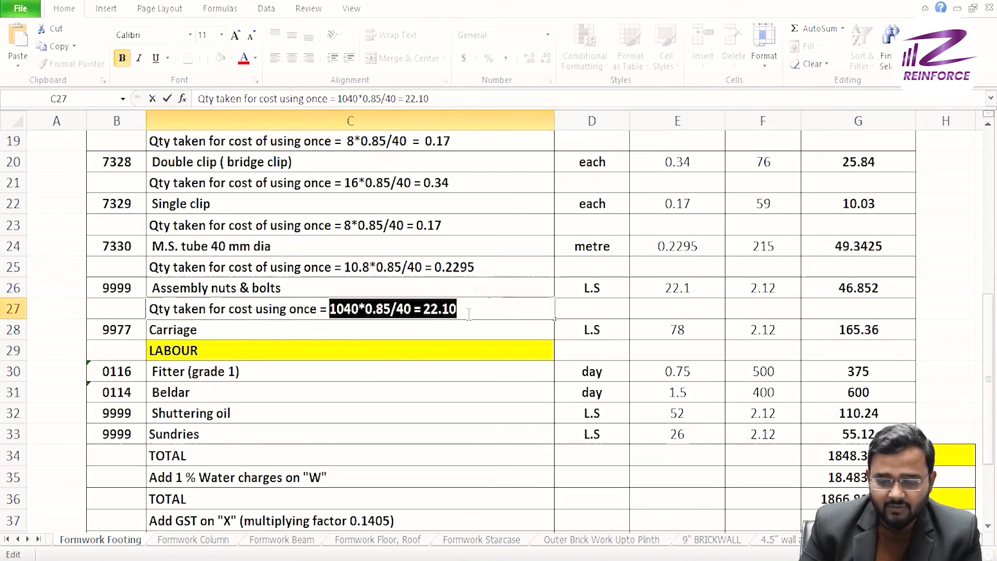
left_click(485, 308)
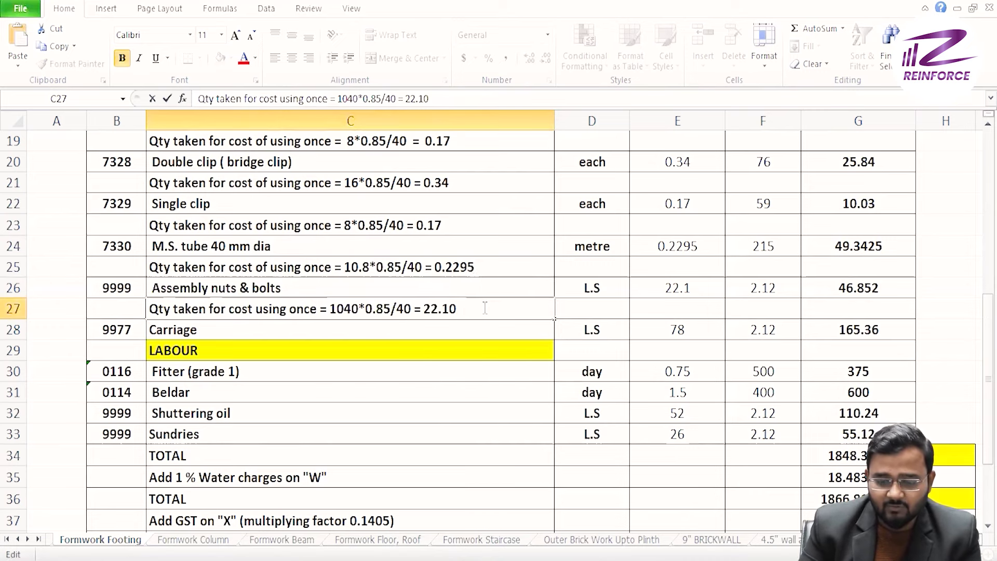
key("Return")
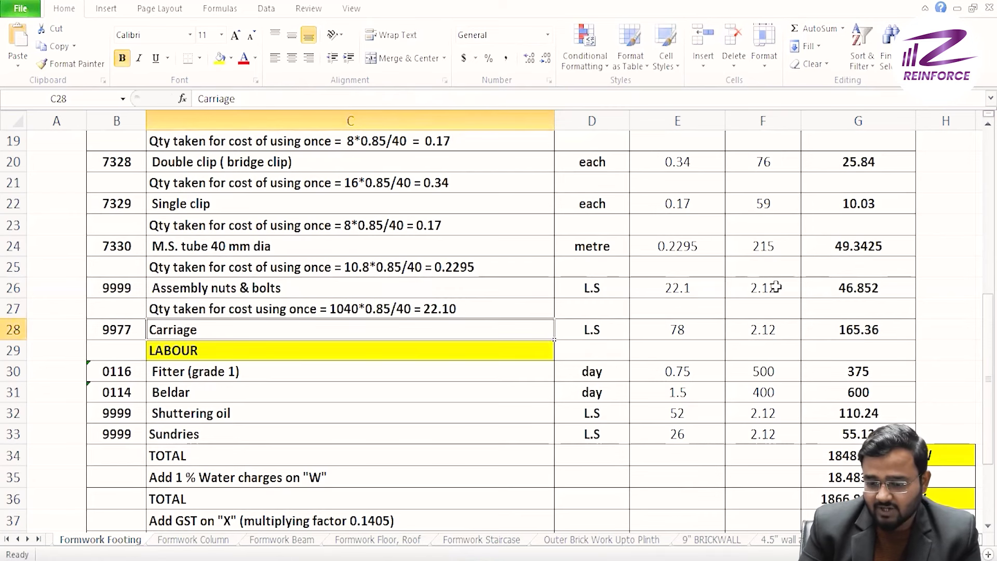
left_click(697, 290)
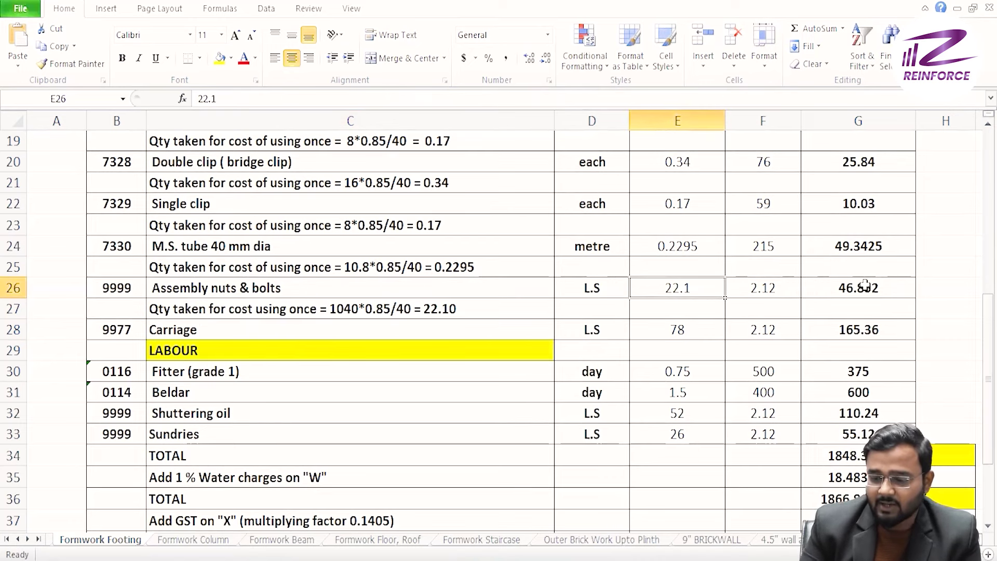
left_click(884, 287)
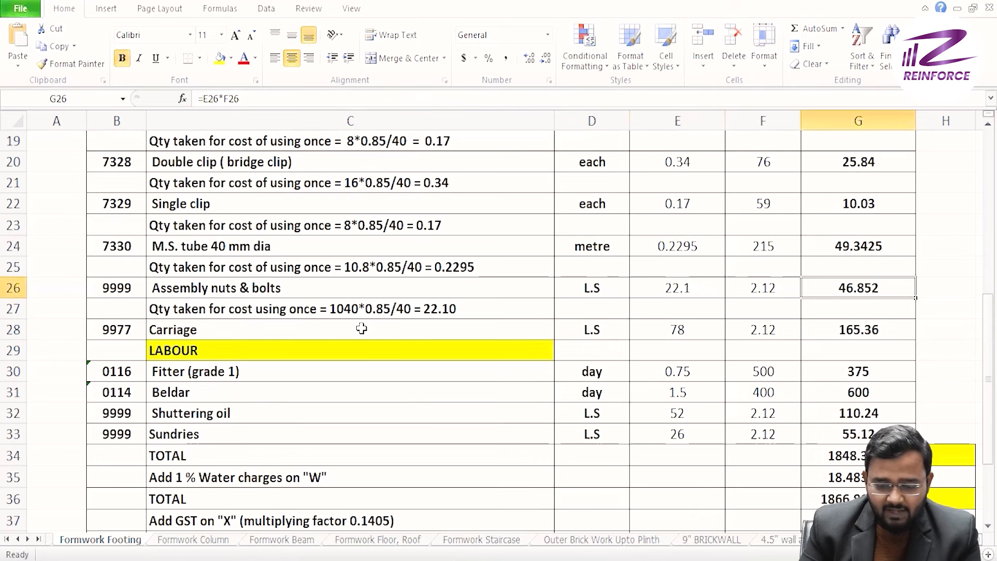
Select the fitter, beldar and shuttering oil items in the LABOUR section, and highlight the fitter and beldar units, quantities, rates and amounts in D30:G31
scroll(361, 327, "down", 2)
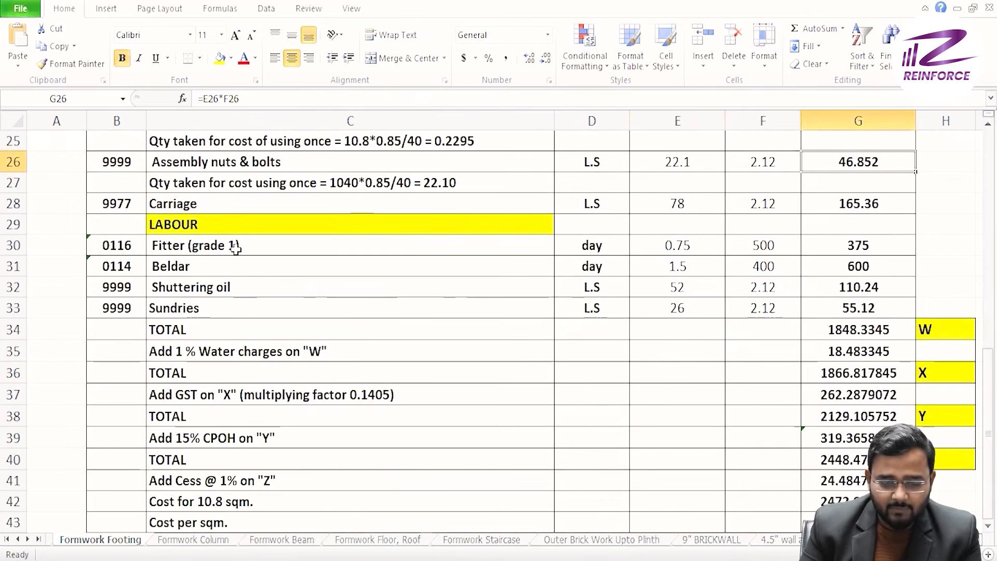
left_click_drag(246, 245, 250, 285)
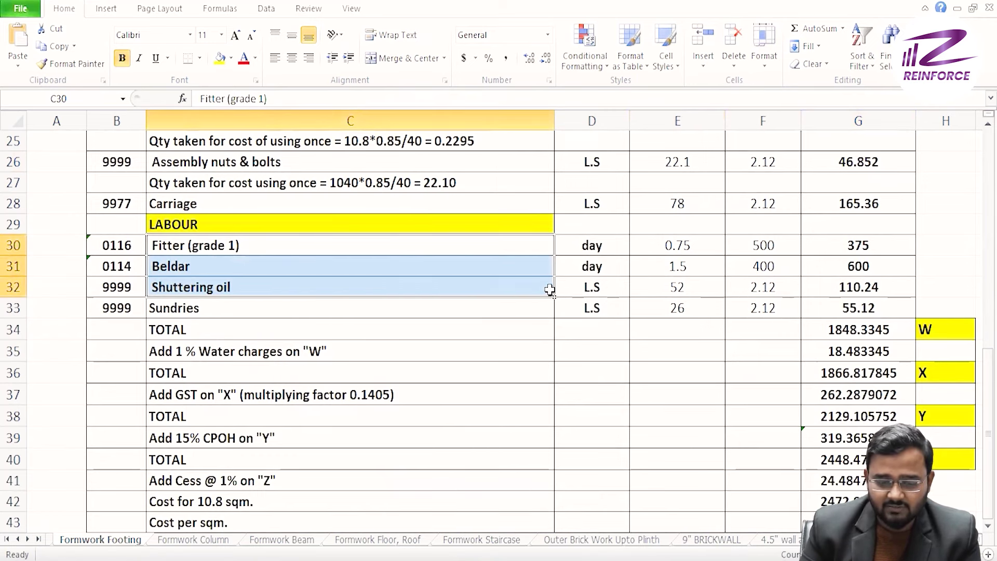
left_click(379, 249)
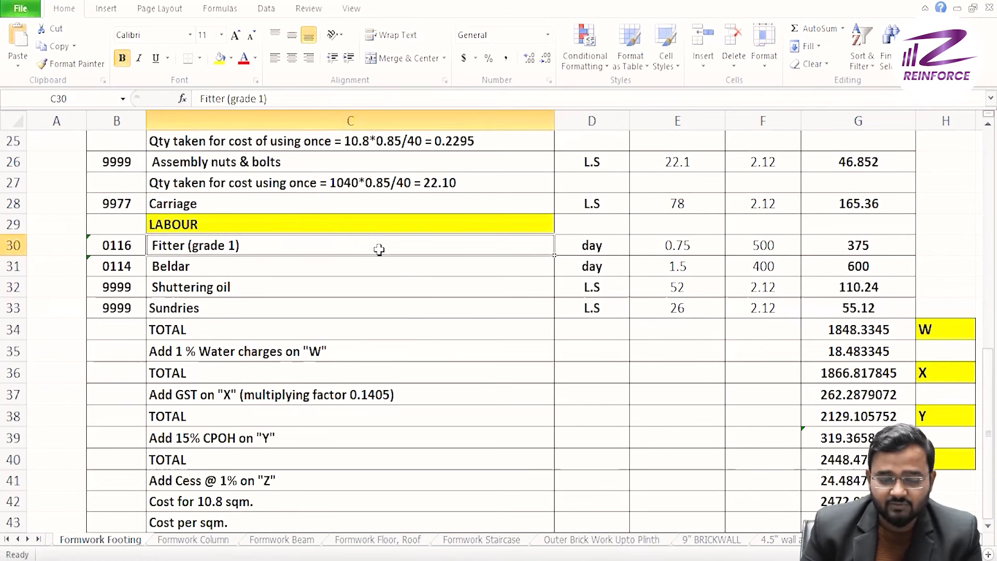
left_click(445, 267)
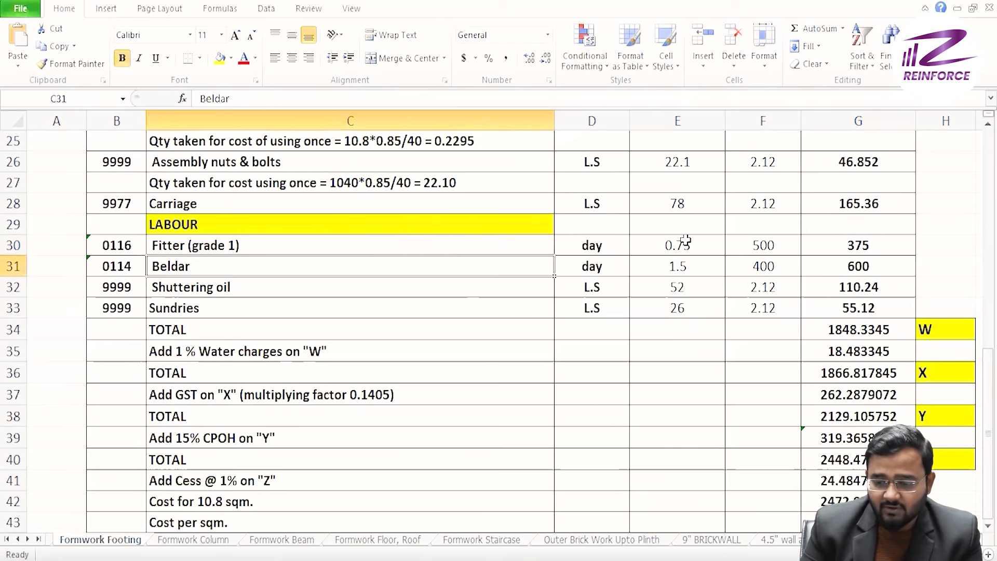
left_click_drag(584, 244, 857, 266)
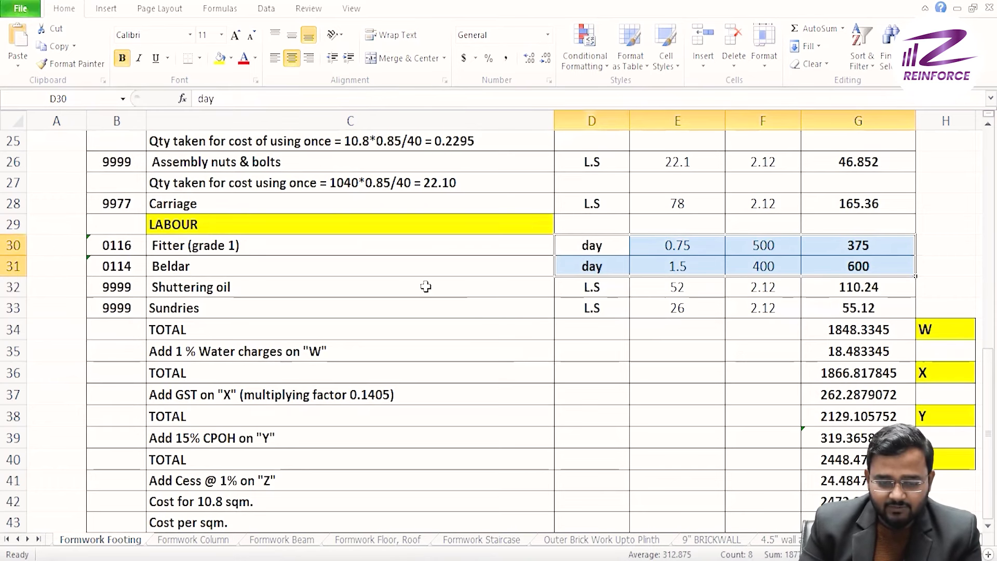
Inspect the amount formula for sundries in G33 and the formulas for totals W in G34 and X in G36
scroll(425, 287, "down", 1)
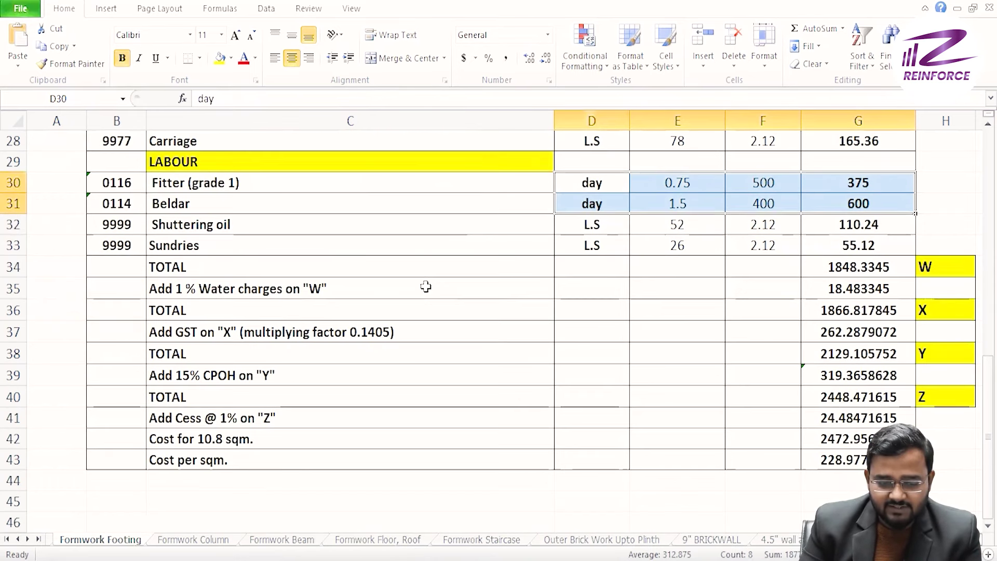
left_click(889, 267)
left_click(852, 246)
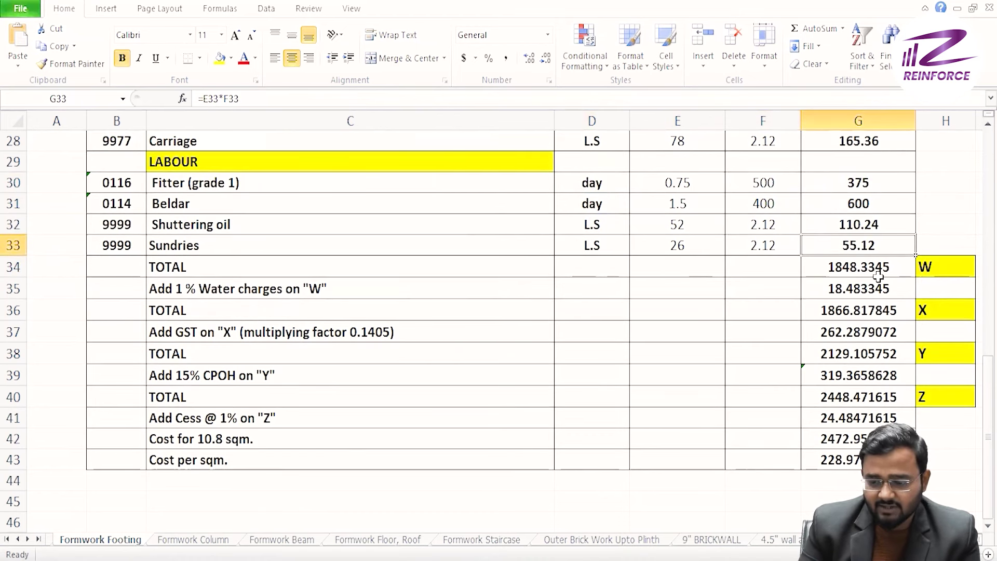
left_click(906, 268)
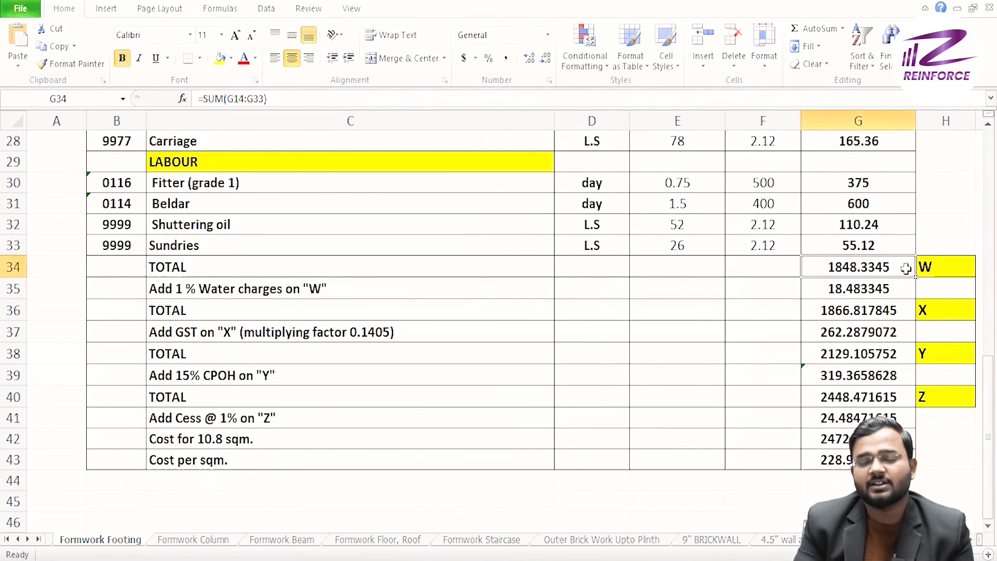
left_click(889, 301)
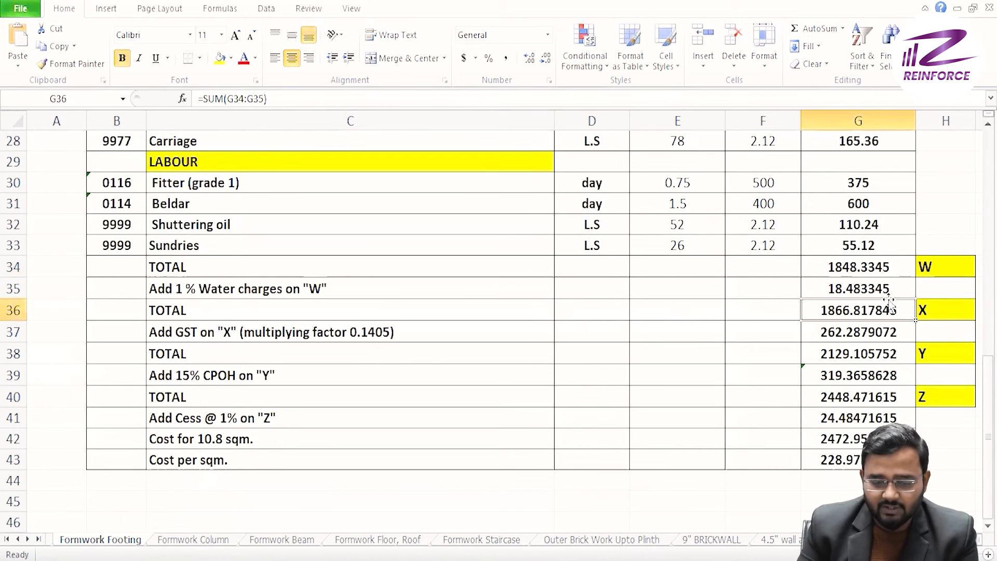
Inspect the formulas for 15% CPOH in G39, 1% cess in G41, cost for 10.8 sqm in G42 and cost per sqm in G43
left_click(878, 375)
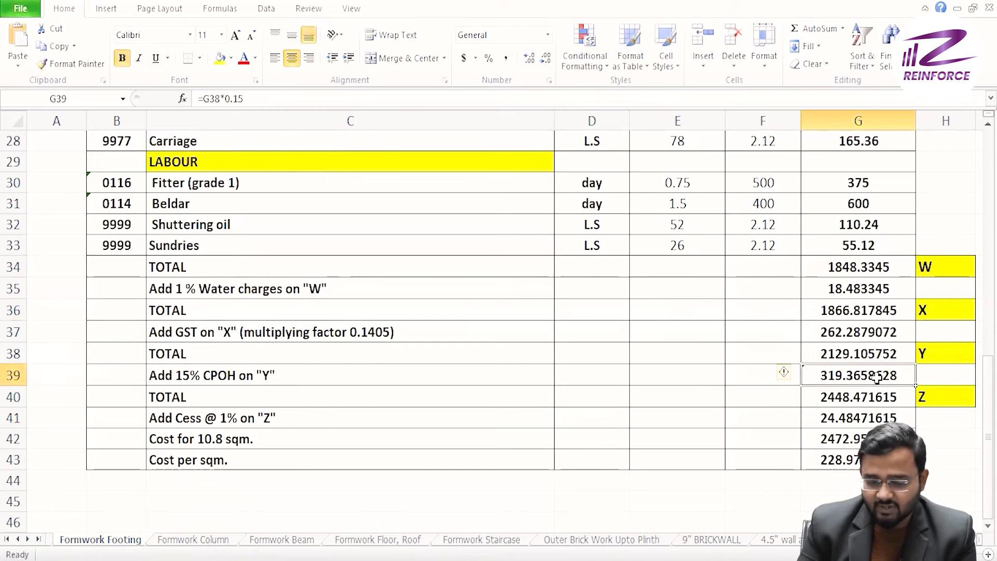
left_click(897, 419)
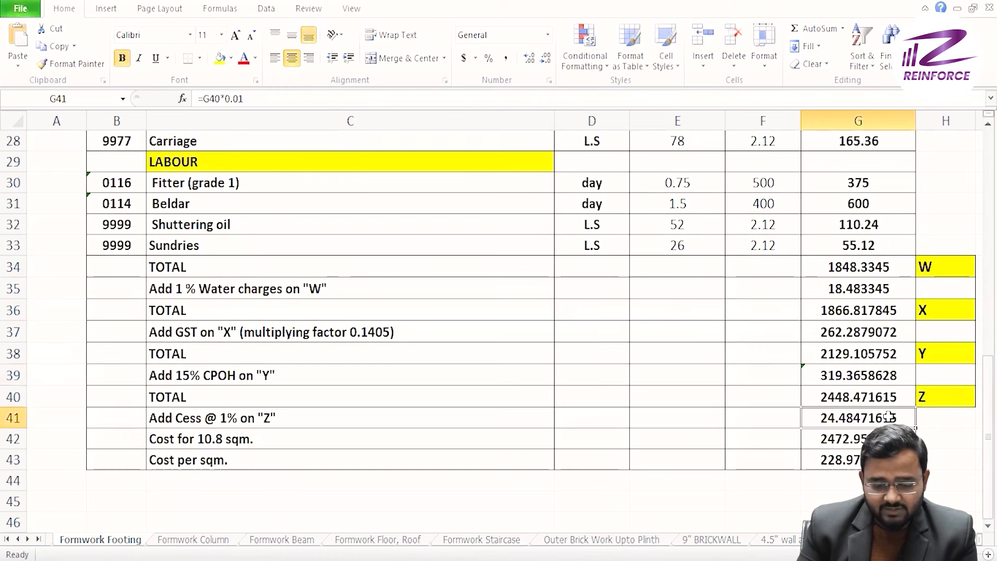
left_click(831, 438)
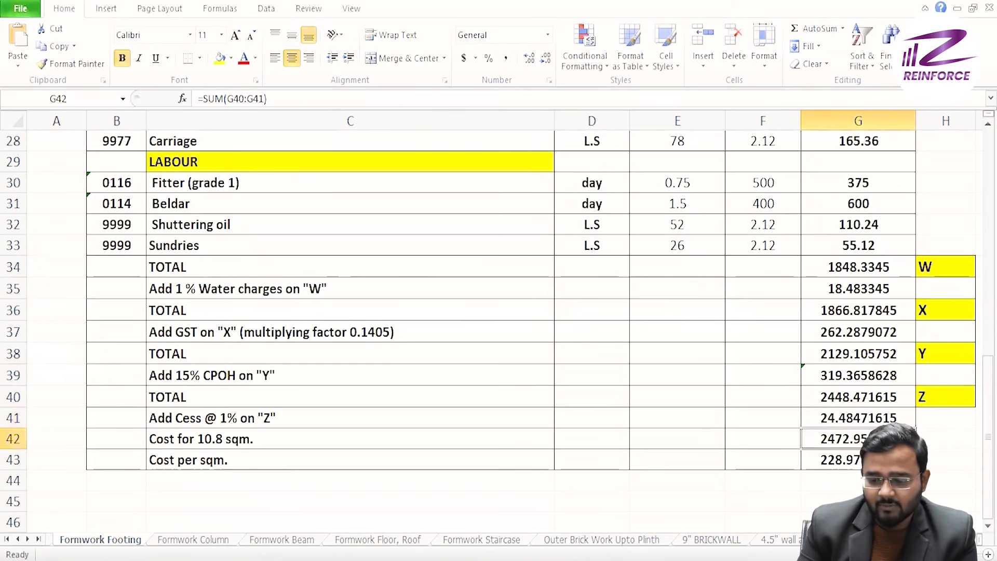
double_click(851, 439)
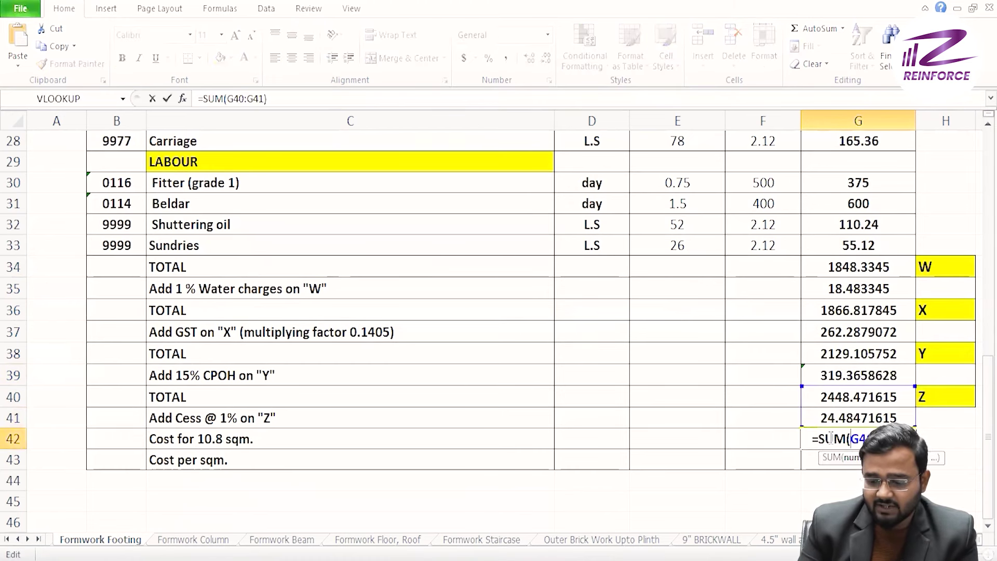
key("Return")
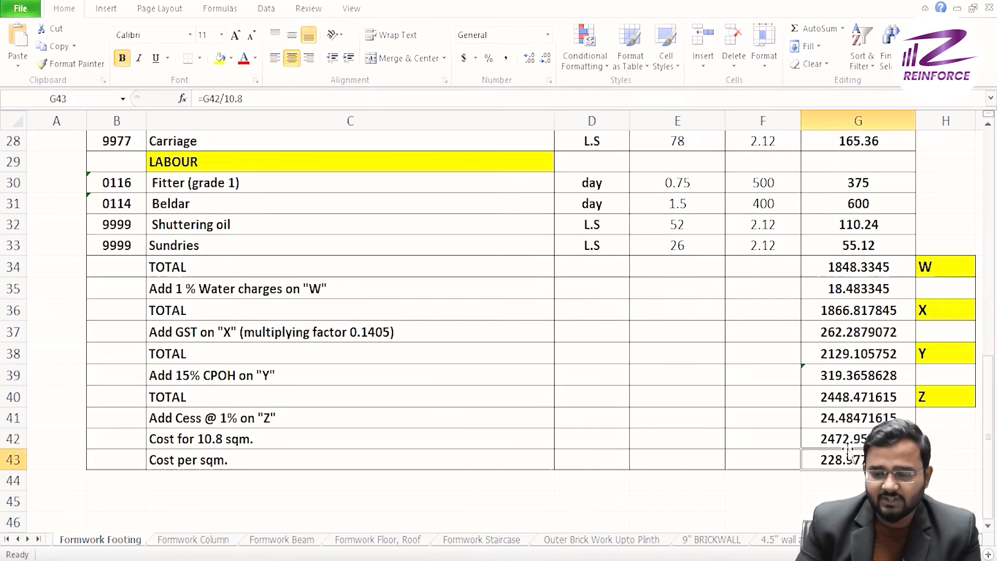
scroll(752, 324, "up", 1)
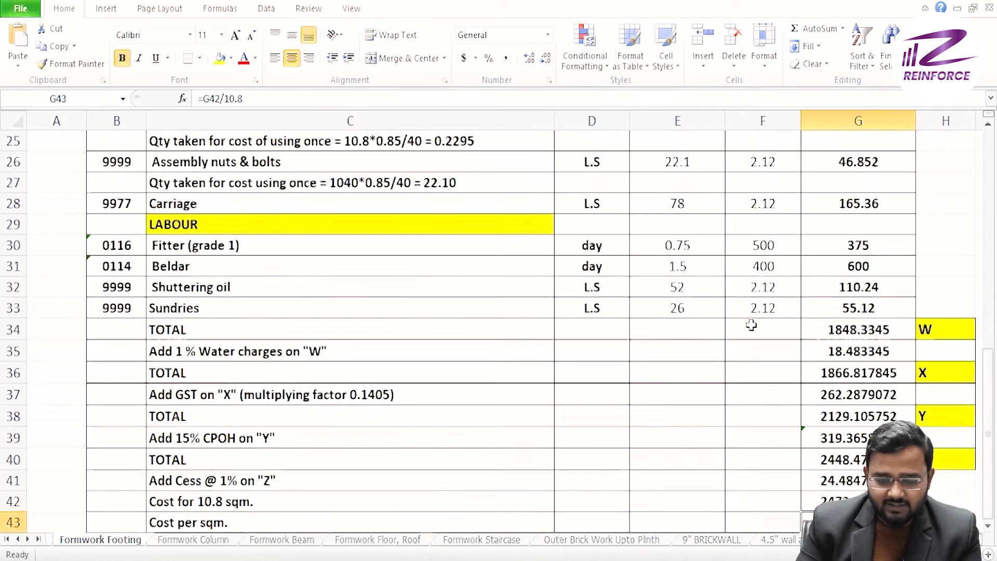
Open the Formwork Column sheet and review the item 5.9.6 rate analysis up to its heading and column size details
scroll(751, 324, "down", 2)
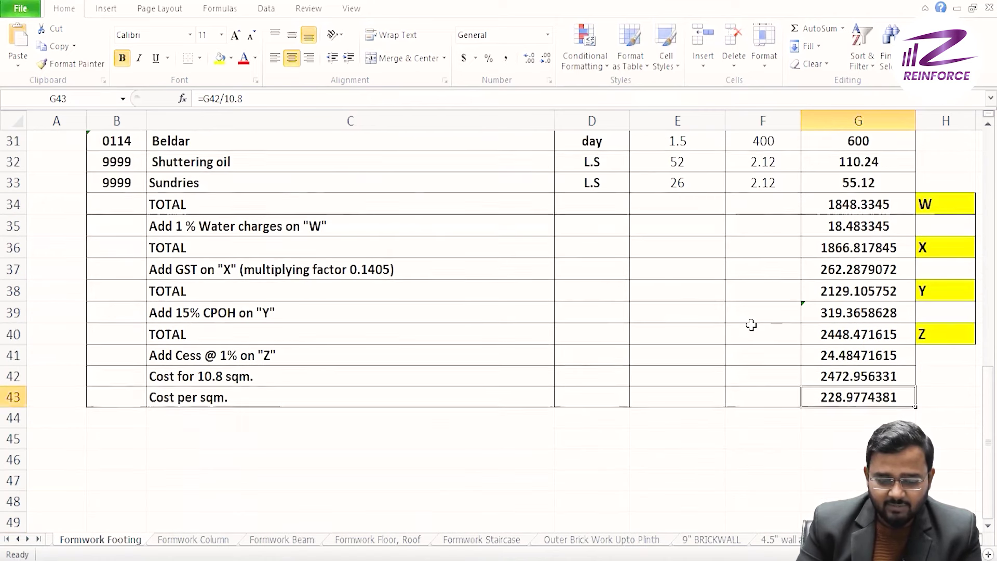
left_click(220, 543)
scroll(267, 358, "up", 6)
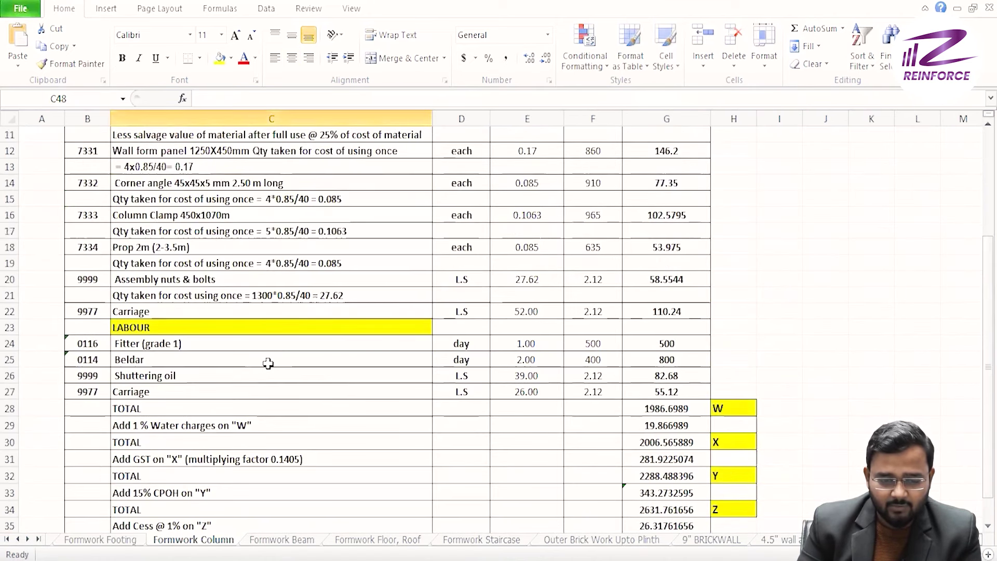
scroll(67, 166, "up", 1)
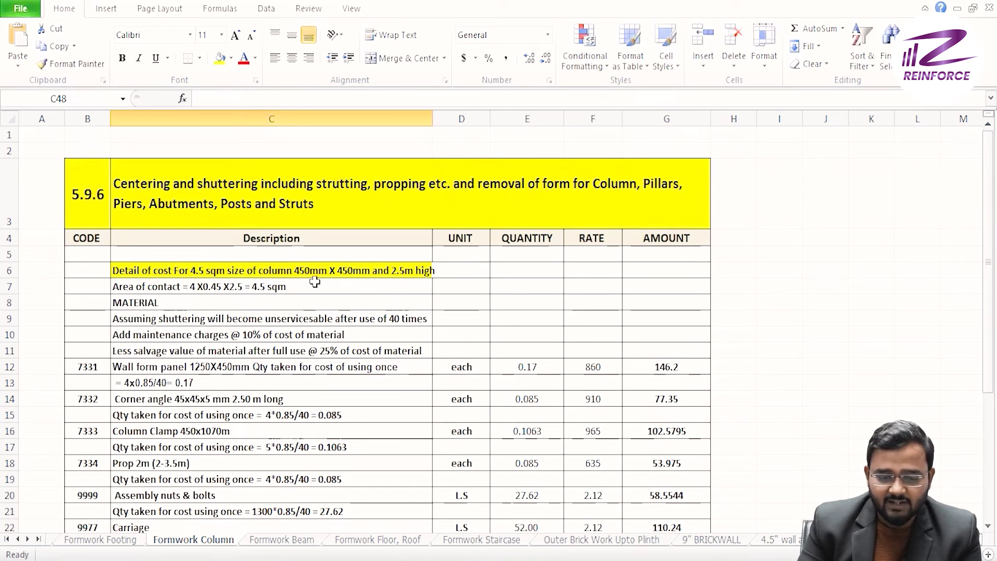
View the headings and opening details of the Formwork Beam sheet (item 5.9.5) and the Formwork Floor, Roof sheet (item 5.9.3)
left_click(285, 543)
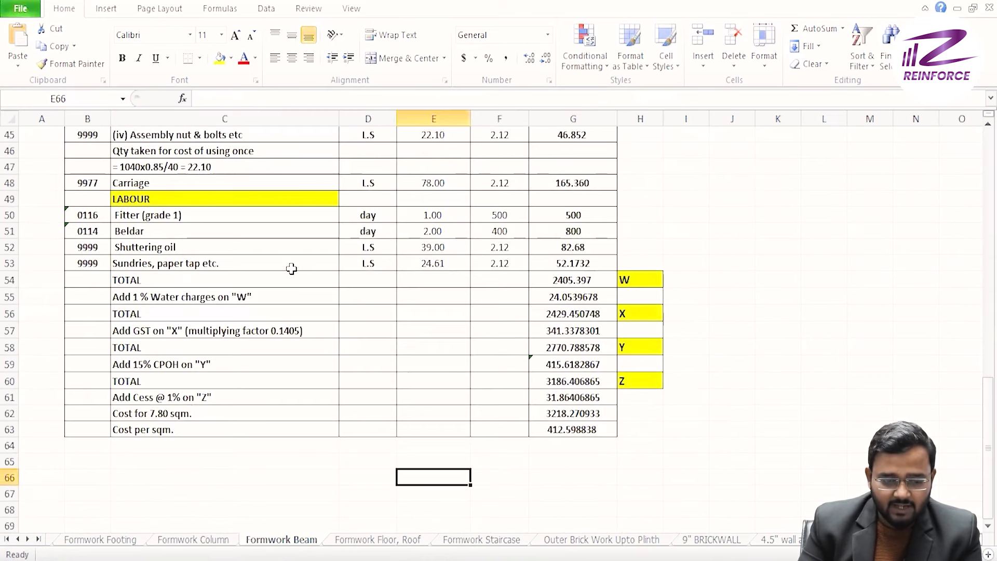
scroll(290, 270, "up", 15)
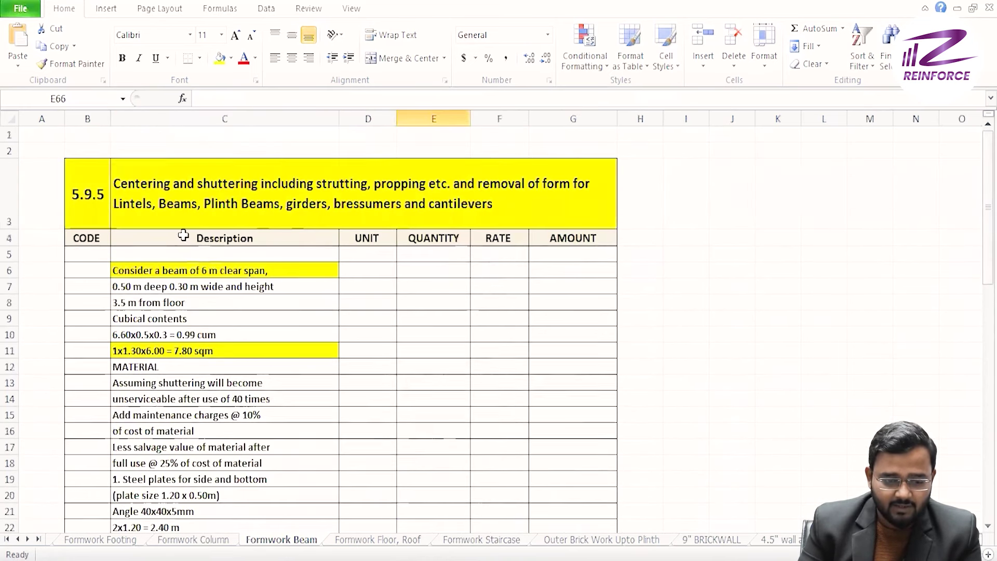
left_click(387, 541)
scroll(335, 339, "up", 7)
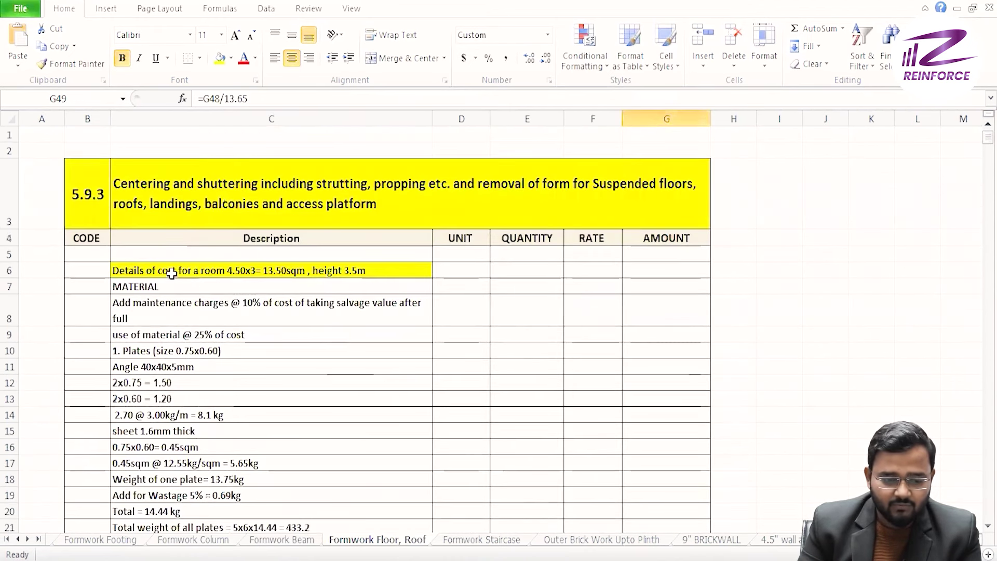
On the Formwork Staircase sheet, clear the stray marble floor and tiles notes from the range H10:L14
left_click(504, 541)
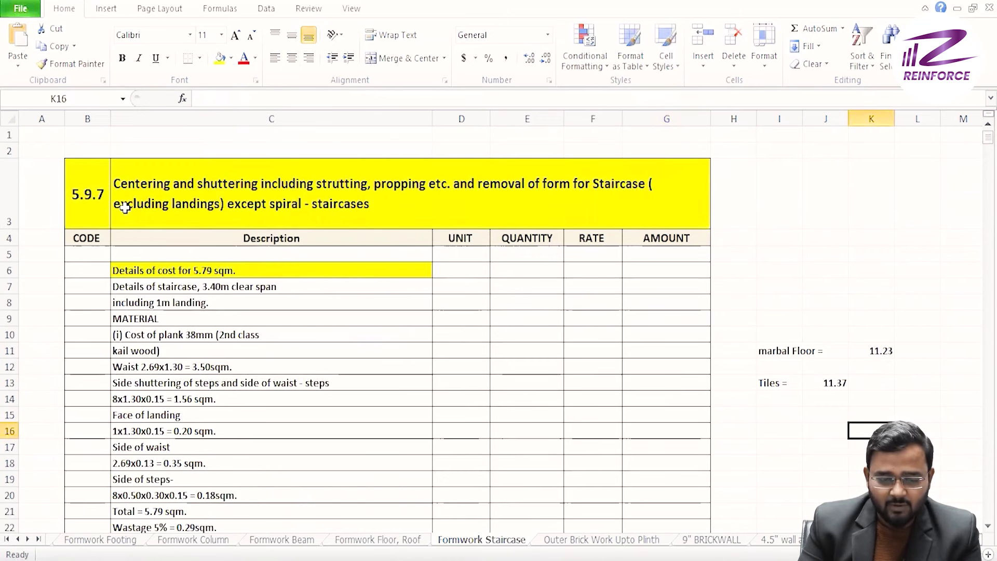
left_click(751, 333)
left_click_drag(761, 332, 904, 397)
key("Delete")
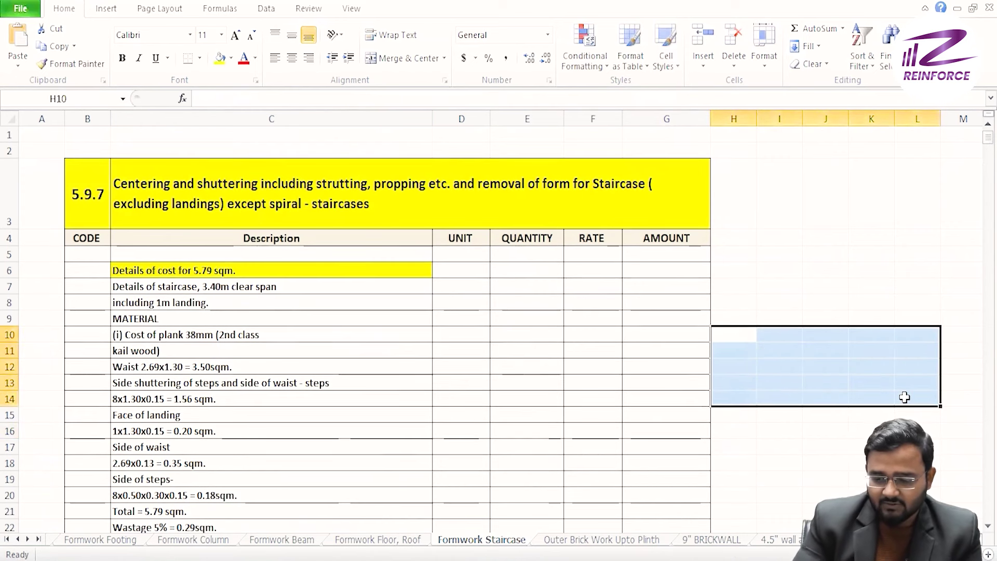
left_click(581, 360)
Review the staircase formwork's shuttering area, kail wood plank, batten and safeda ballies entries, ending back at the item 5.9.7 heading
scroll(583, 362, "down", 2)
scroll(582, 360, "down", 1)
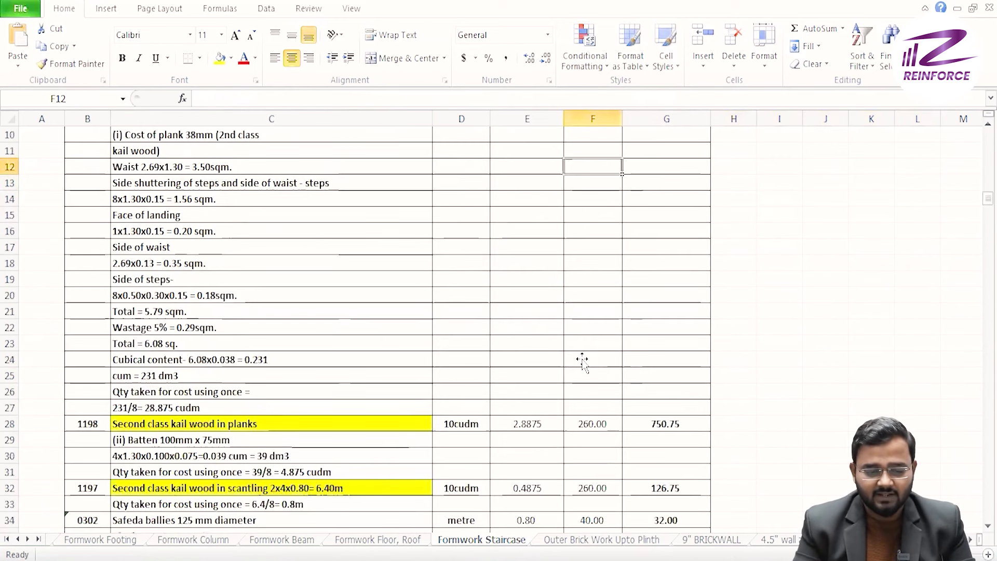
scroll(582, 360, "down", 1)
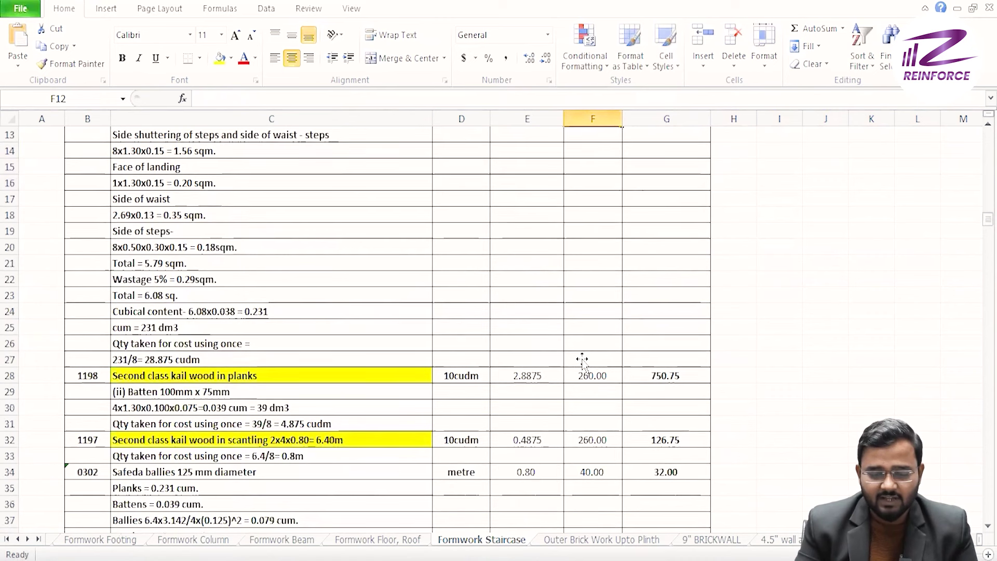
scroll(581, 360, "down", 1)
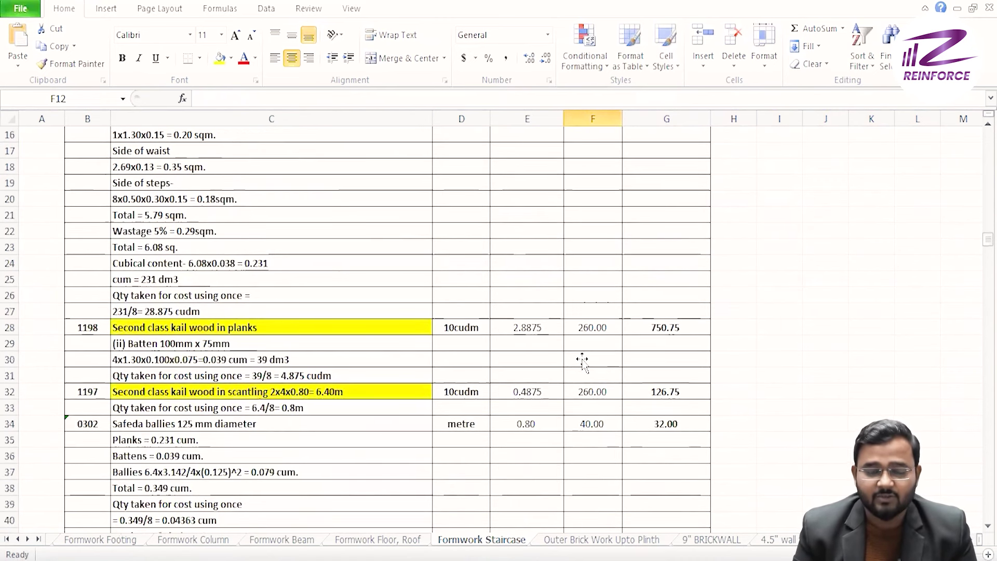
scroll(582, 360, "up", 5)
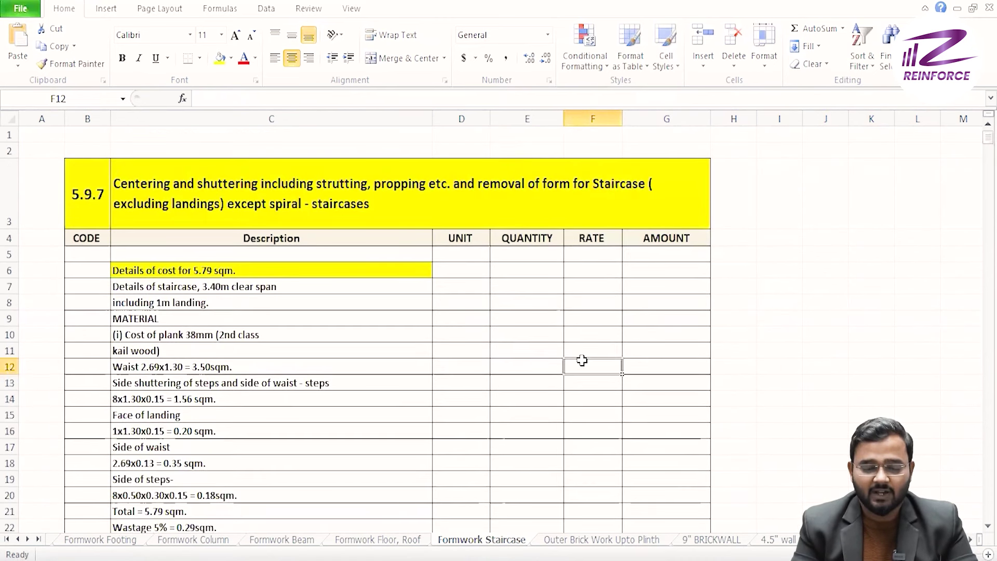
Return to the Formwork Footing sheet and show the item 5.9.1 heading and footing size details
left_click(123, 543)
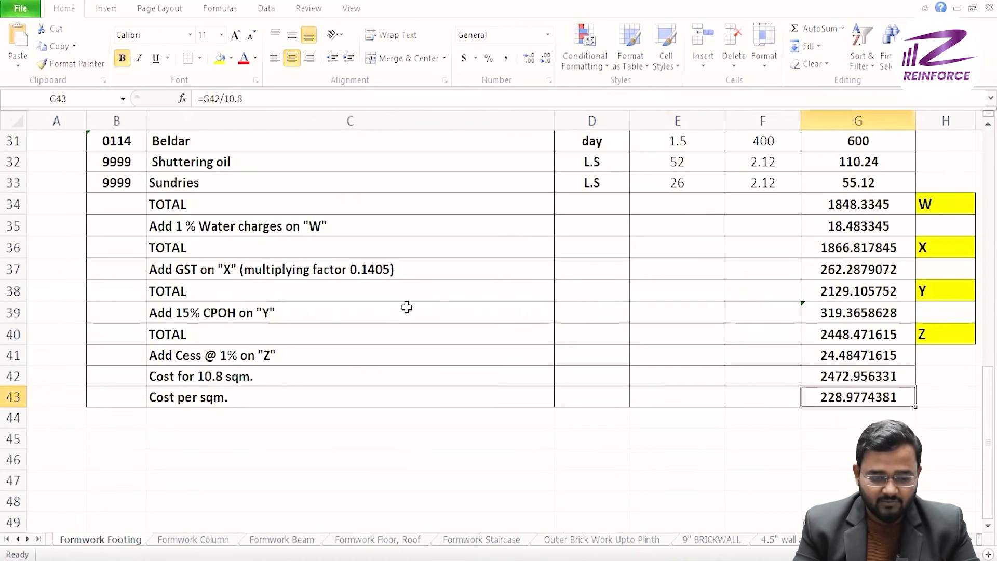
scroll(433, 305, "up", 8)
scroll(433, 305, "up", 3)
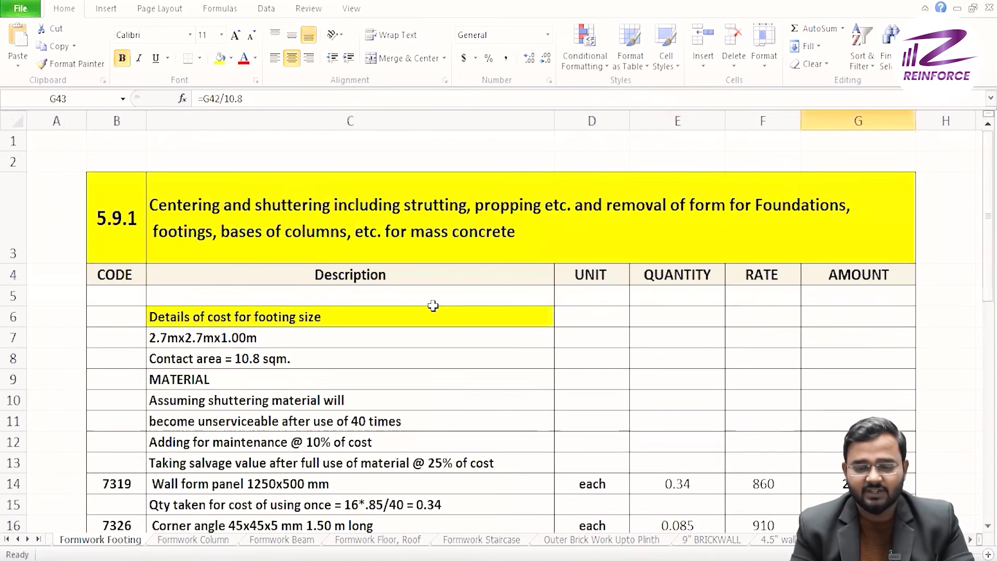